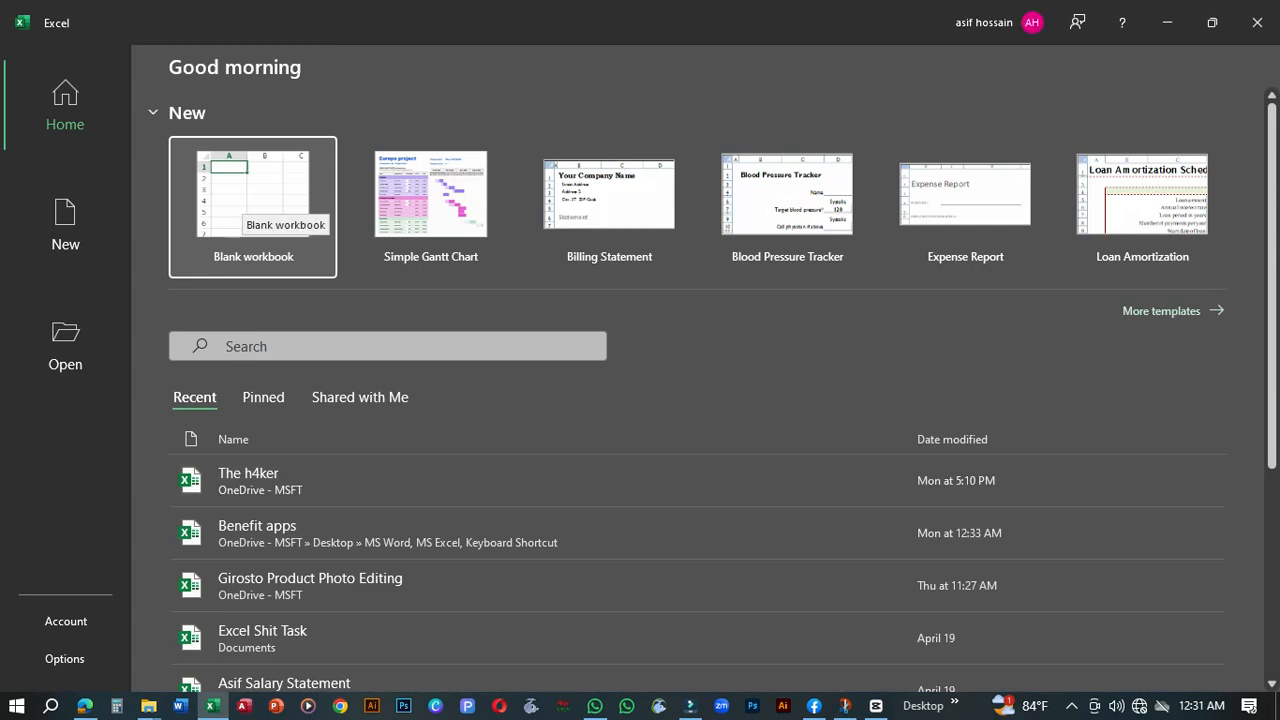
# Create a new blank workbook.
pyautogui.click(240, 200)
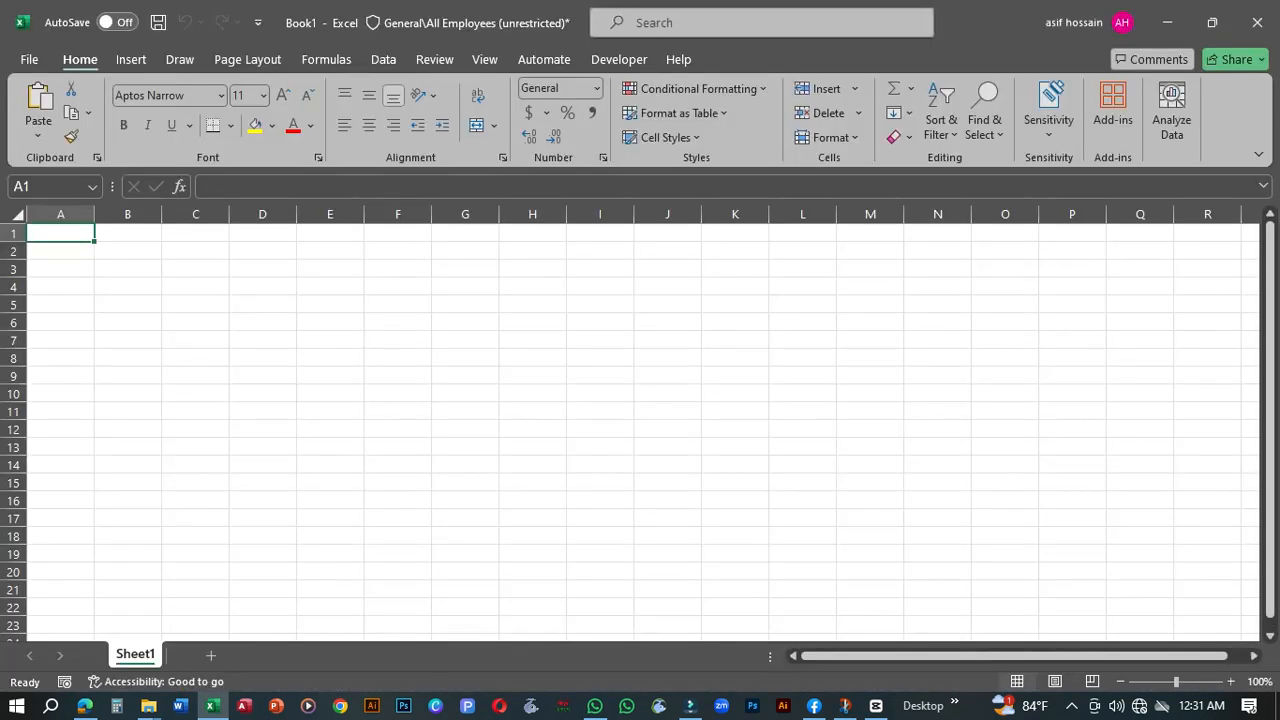
pyautogui.click(271, 125)
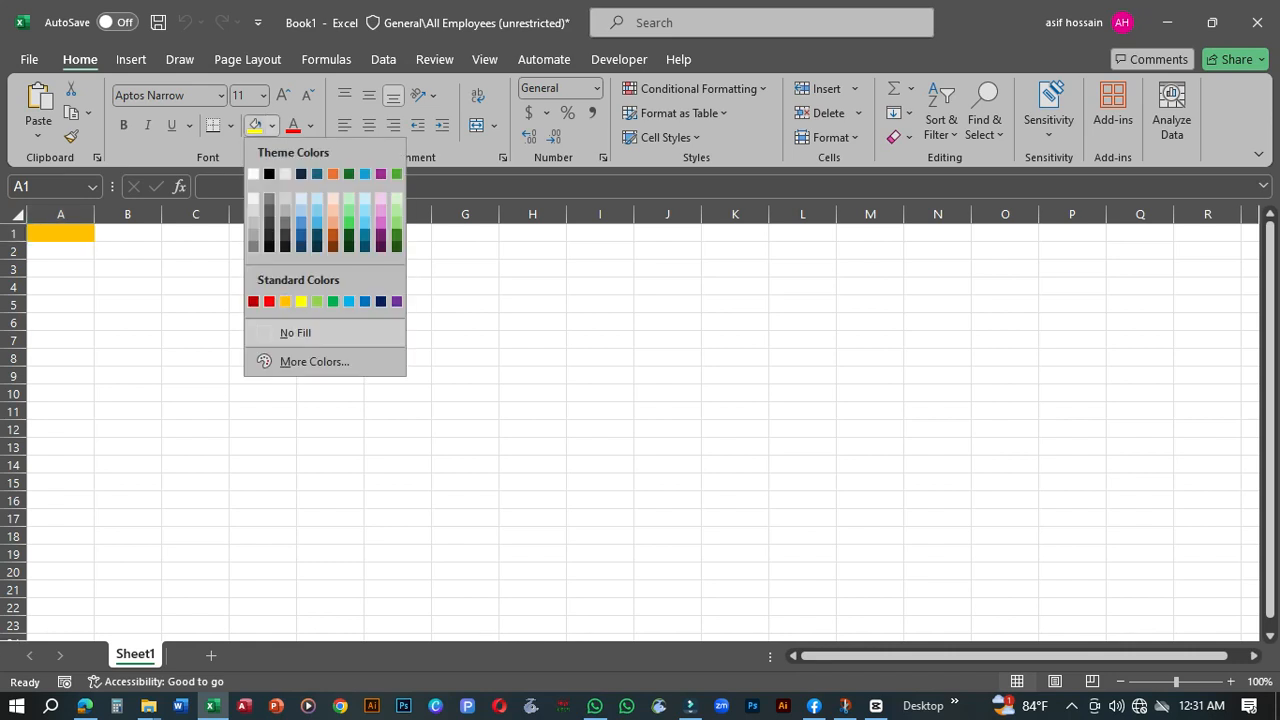
pyautogui.press('Escape')
pyautogui.click(310, 125)
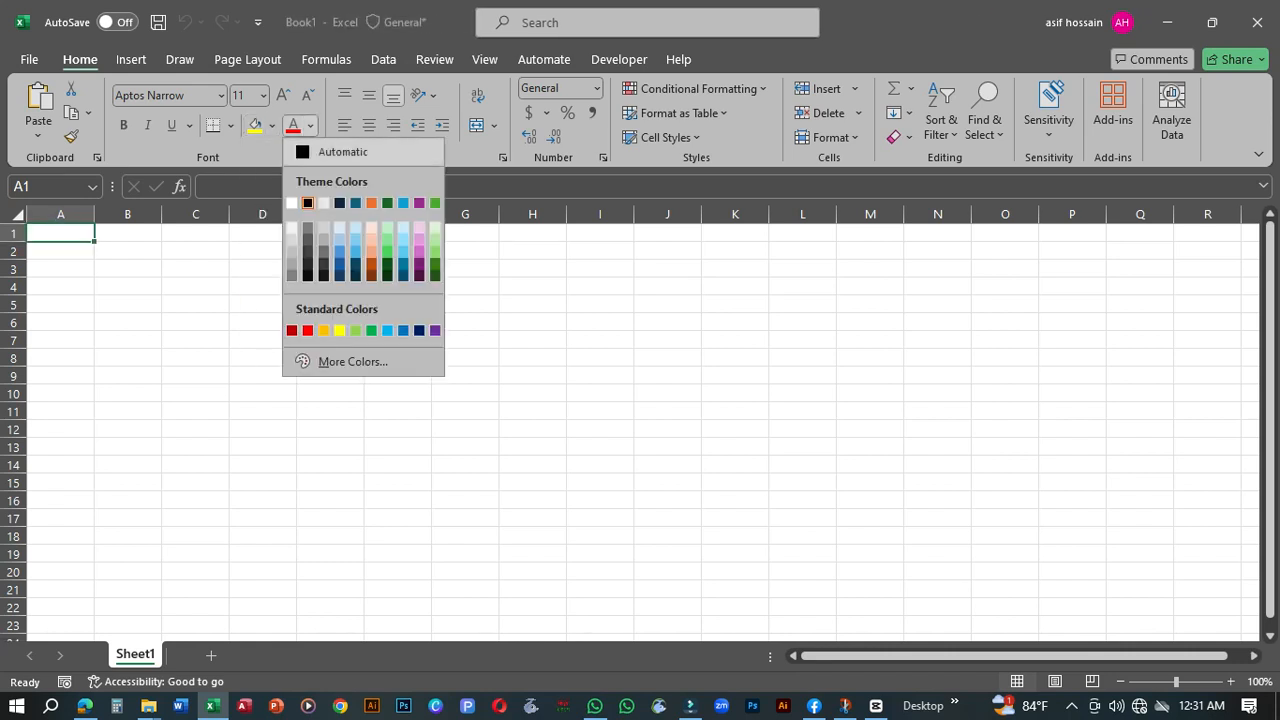
pyautogui.click(310, 125)
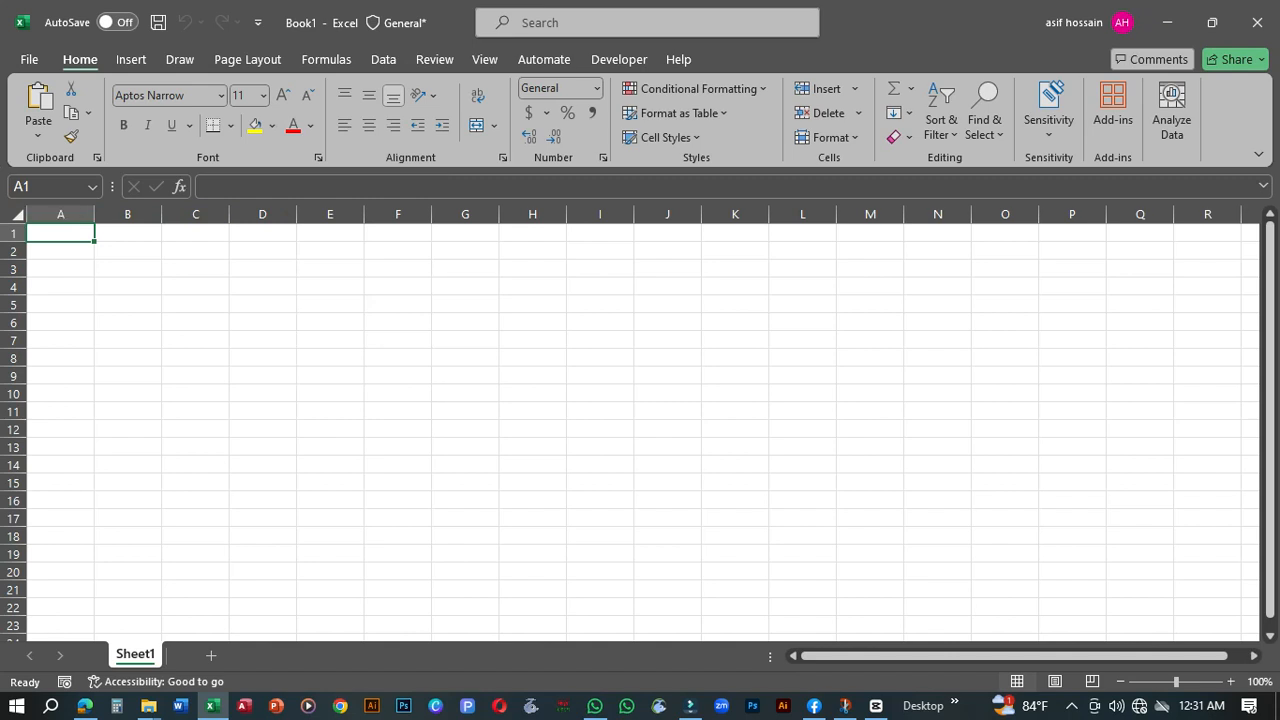
pyautogui.click(60, 214)
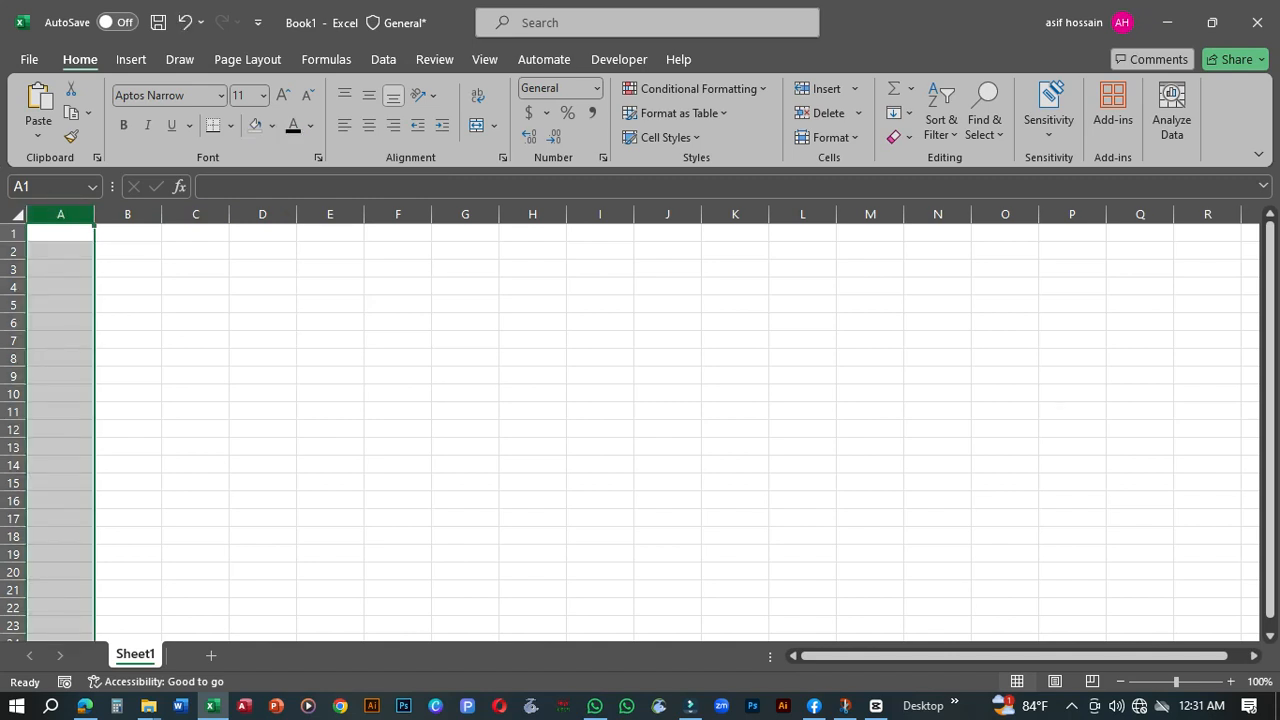
pyautogui.click(13, 233)
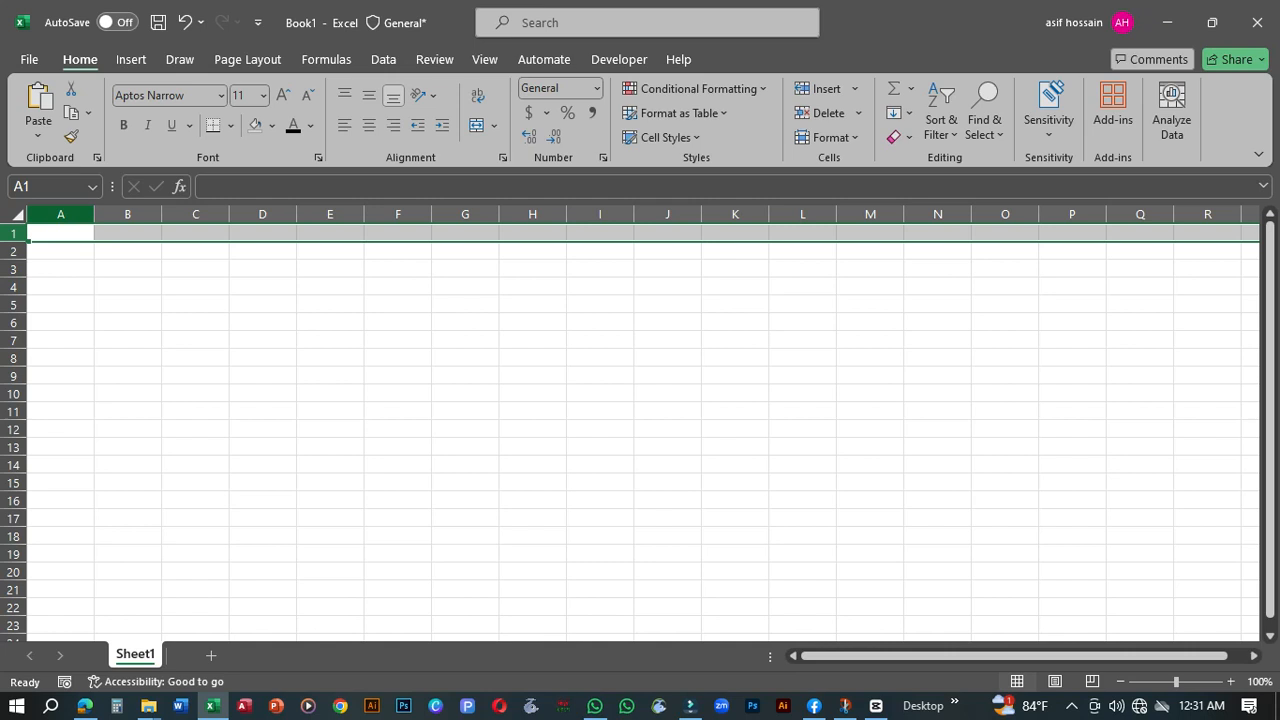
# Enter the numbers 20, 50, 50 and 30 in cells A1 to A4.
pyautogui.click(30, 234)
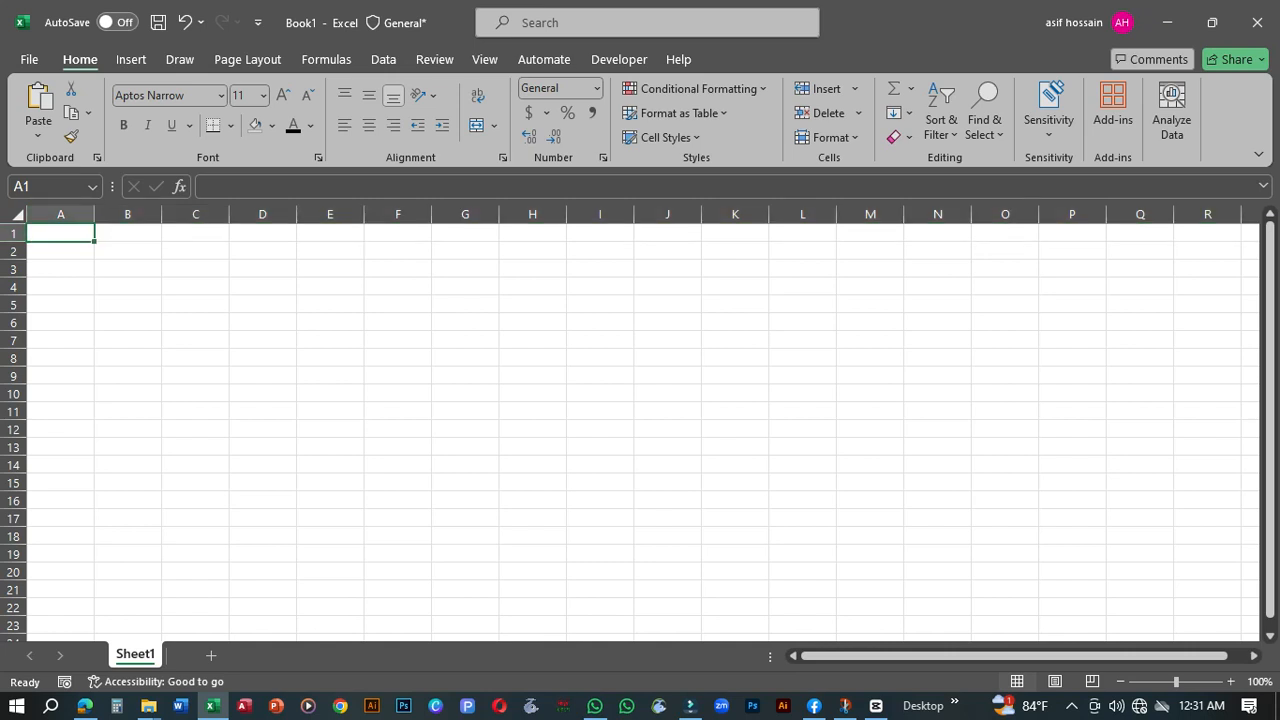
pyautogui.write('20')
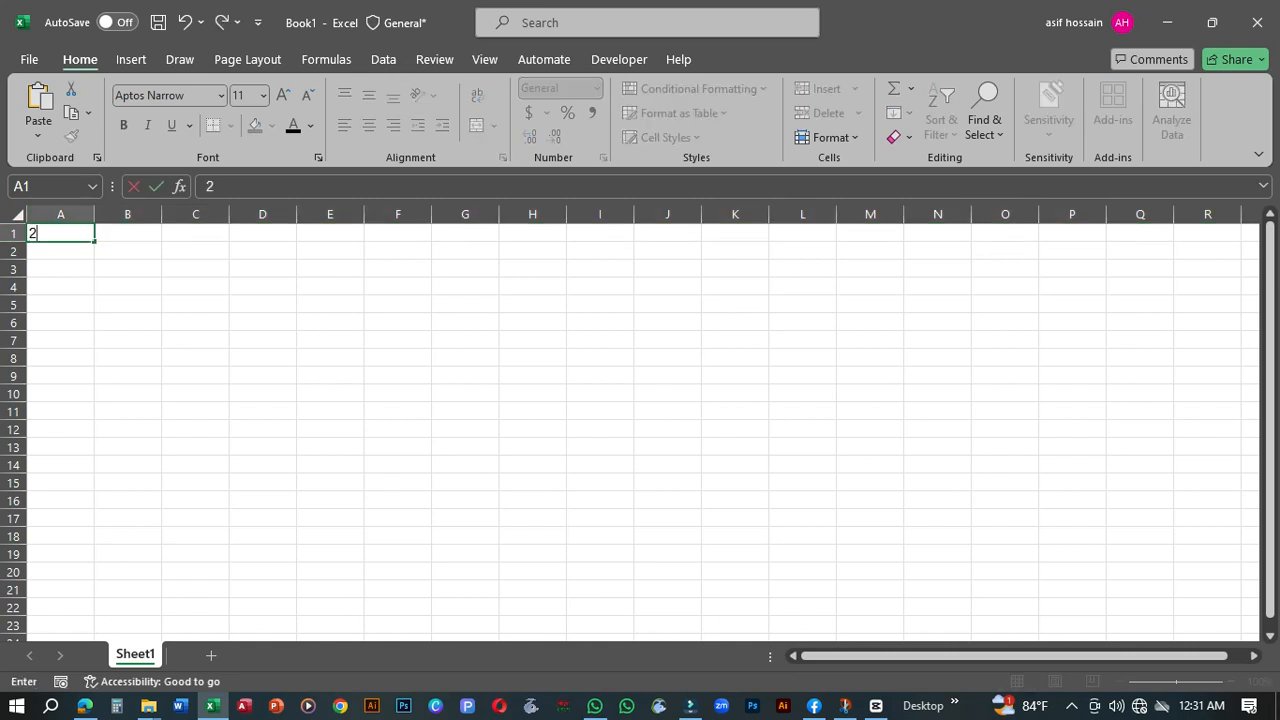
pyautogui.press('Return')
pyautogui.write('50')
pyautogui.press('Return')
pyautogui.write('50')
pyautogui.press('Return')
pyautogui.write('30')
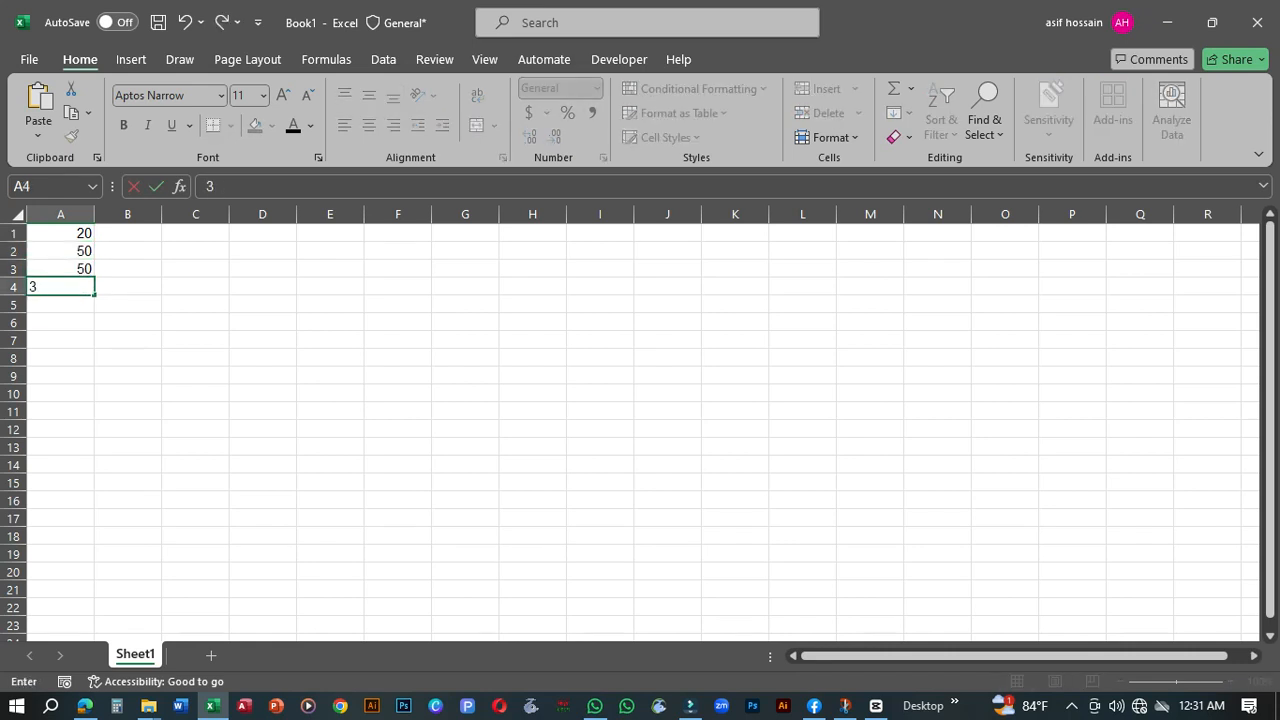
pyautogui.press('Return')
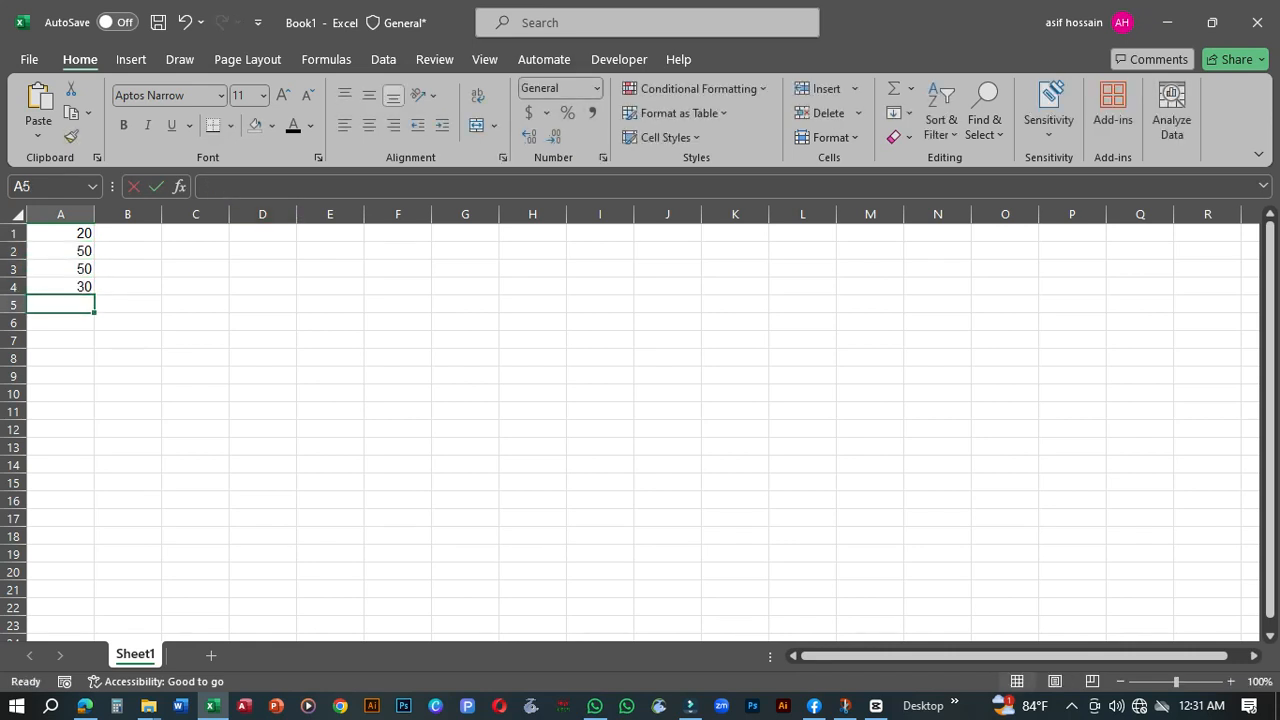
# Total the range A1:A4 in cell A5 with the SUM function.
pyautogui.write('=s')
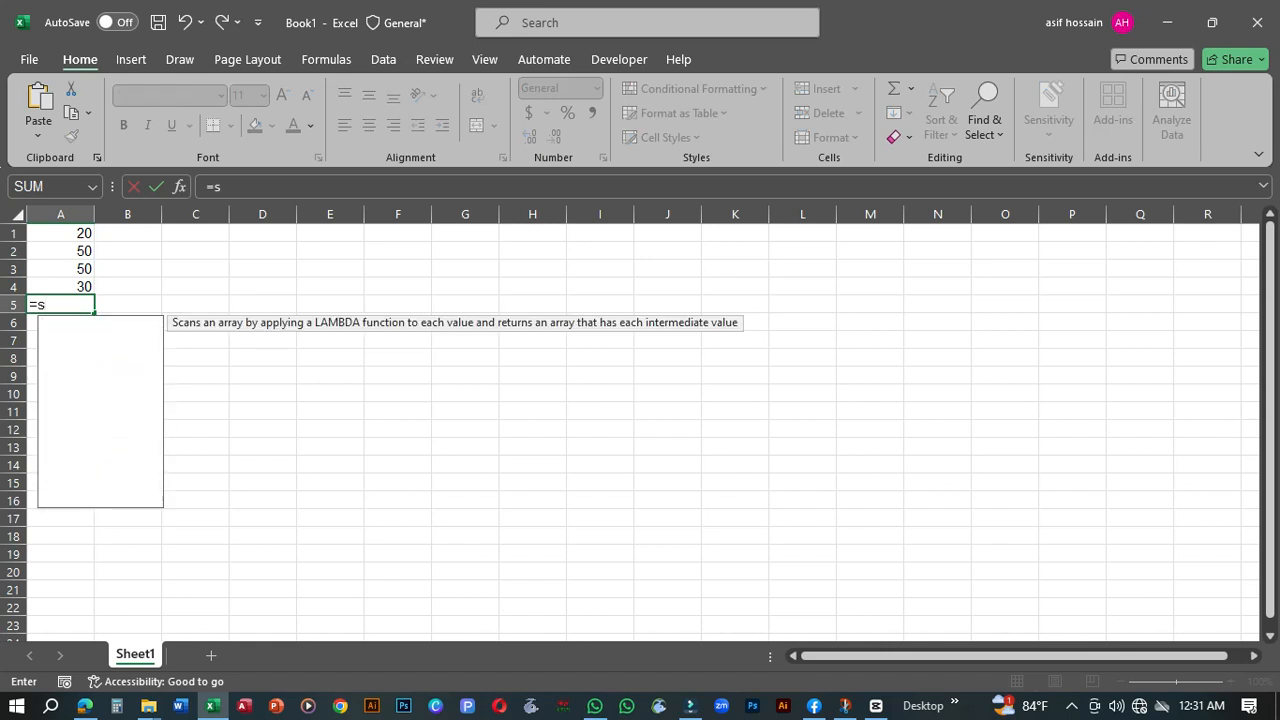
pyautogui.write('um')
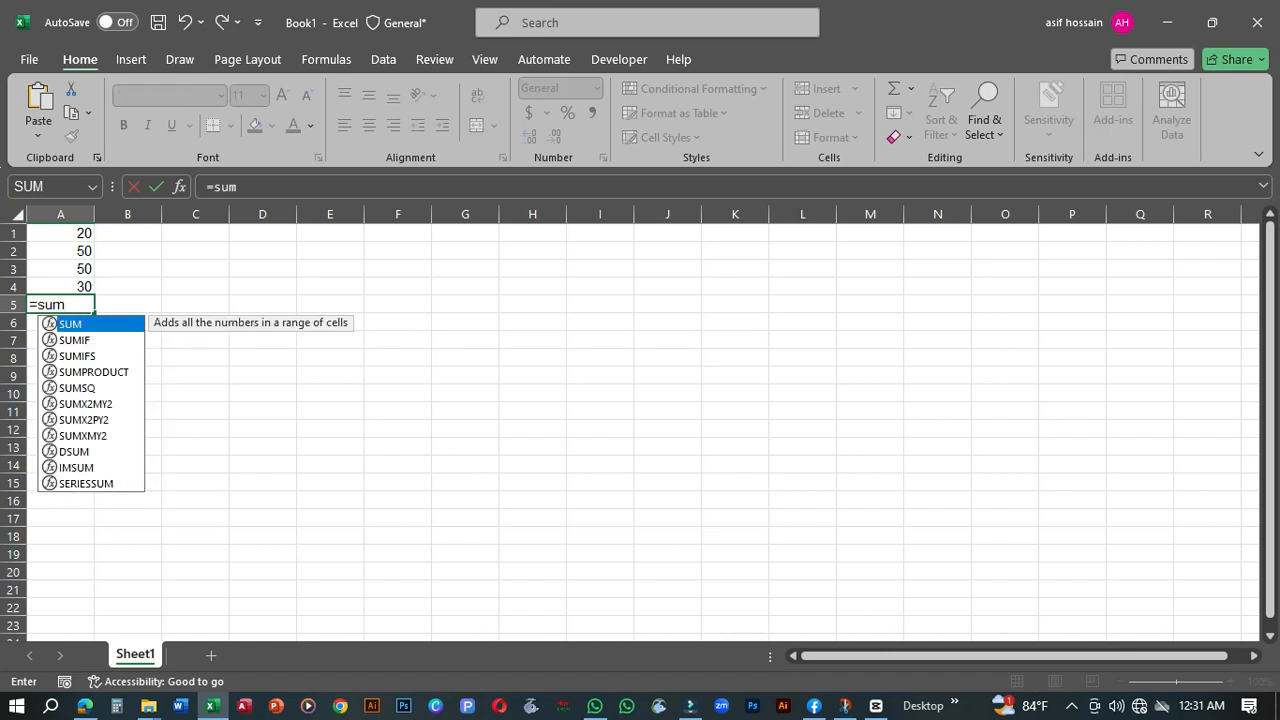
pyautogui.write('(')
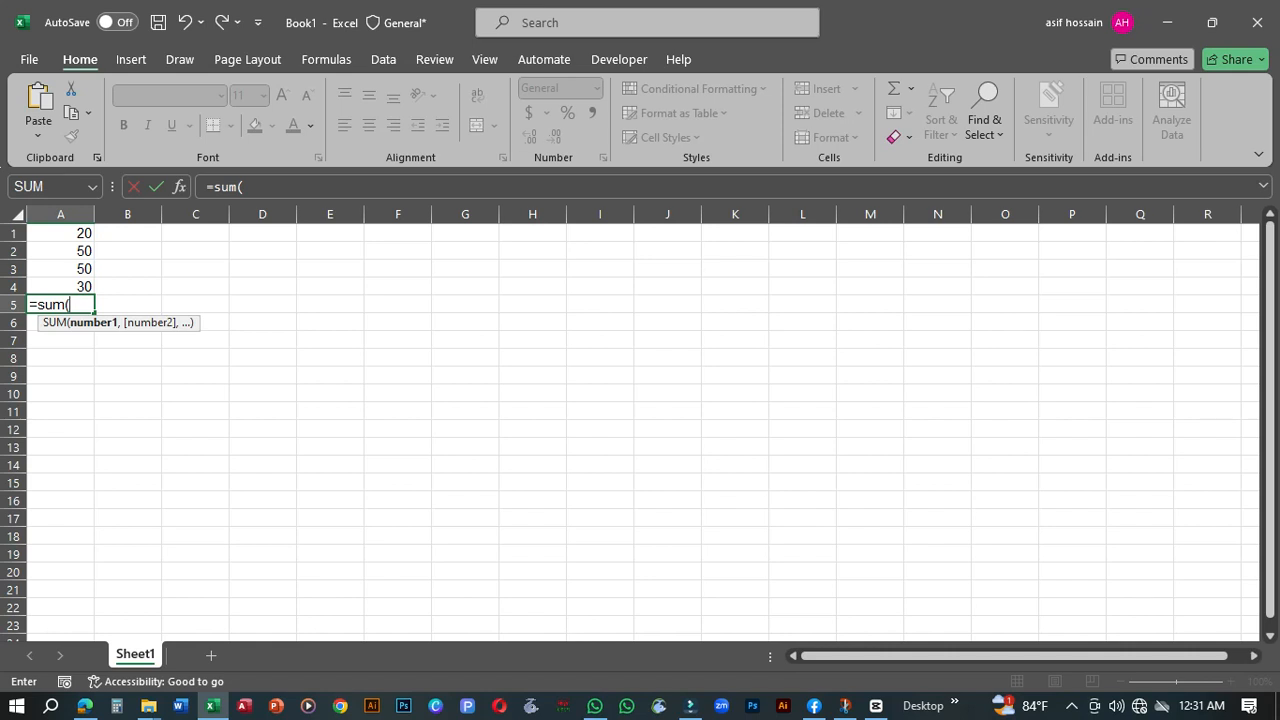
pyautogui.press('Up')
pyautogui.moveTo(74, 234); pyautogui.dragTo(78, 287)
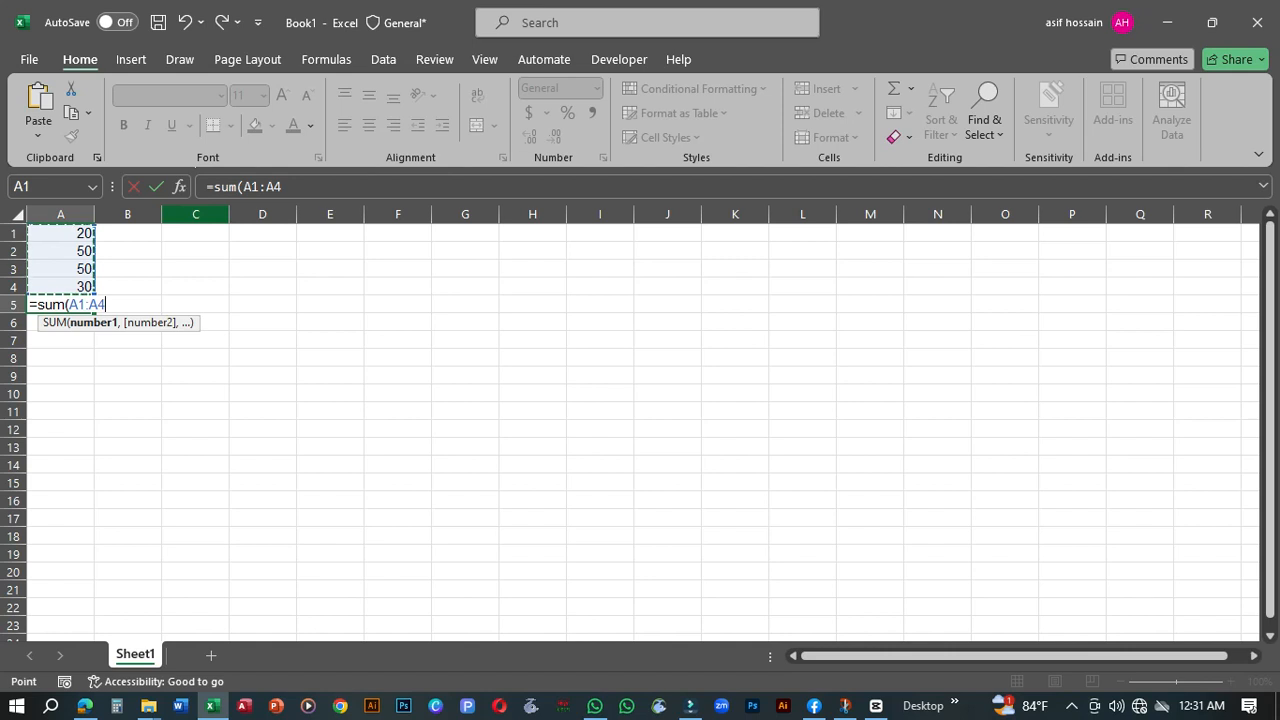
pyautogui.write(')')
pyautogui.press('Return')
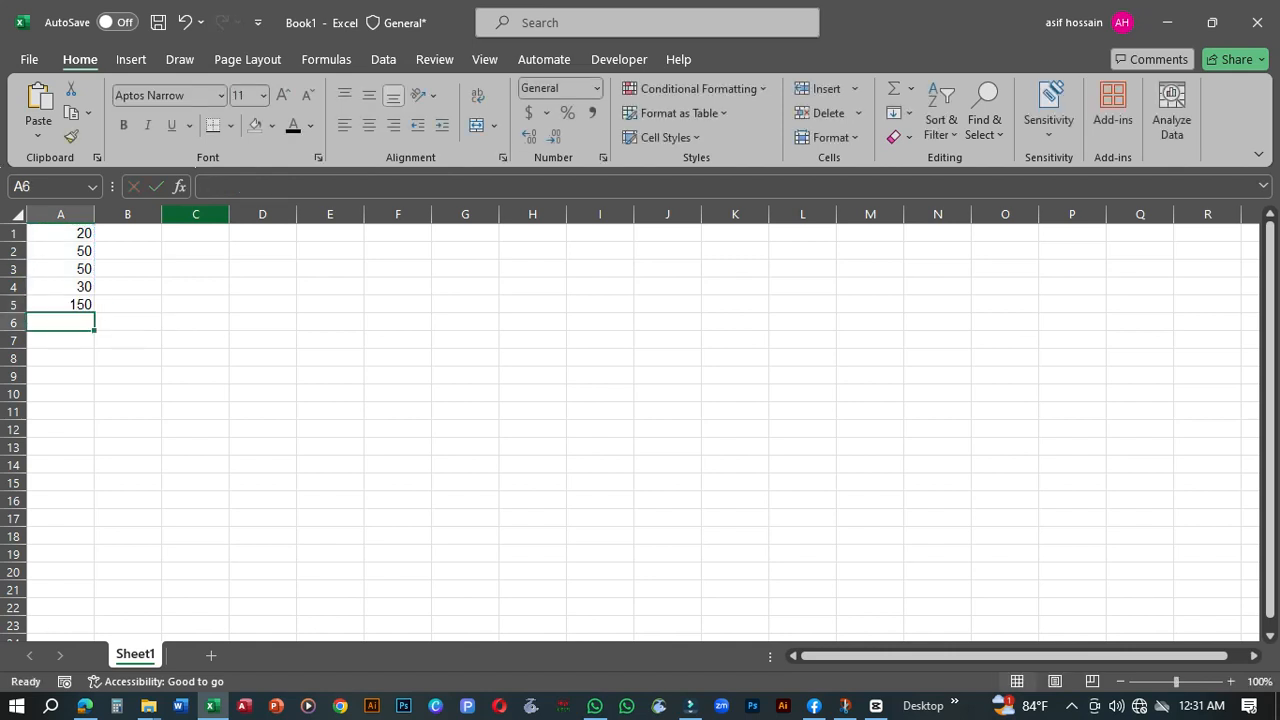
# Add cells A1, A2, A3 and A4 individually in cell A6 with a formula using plus signs.
pyautogui.write('=')
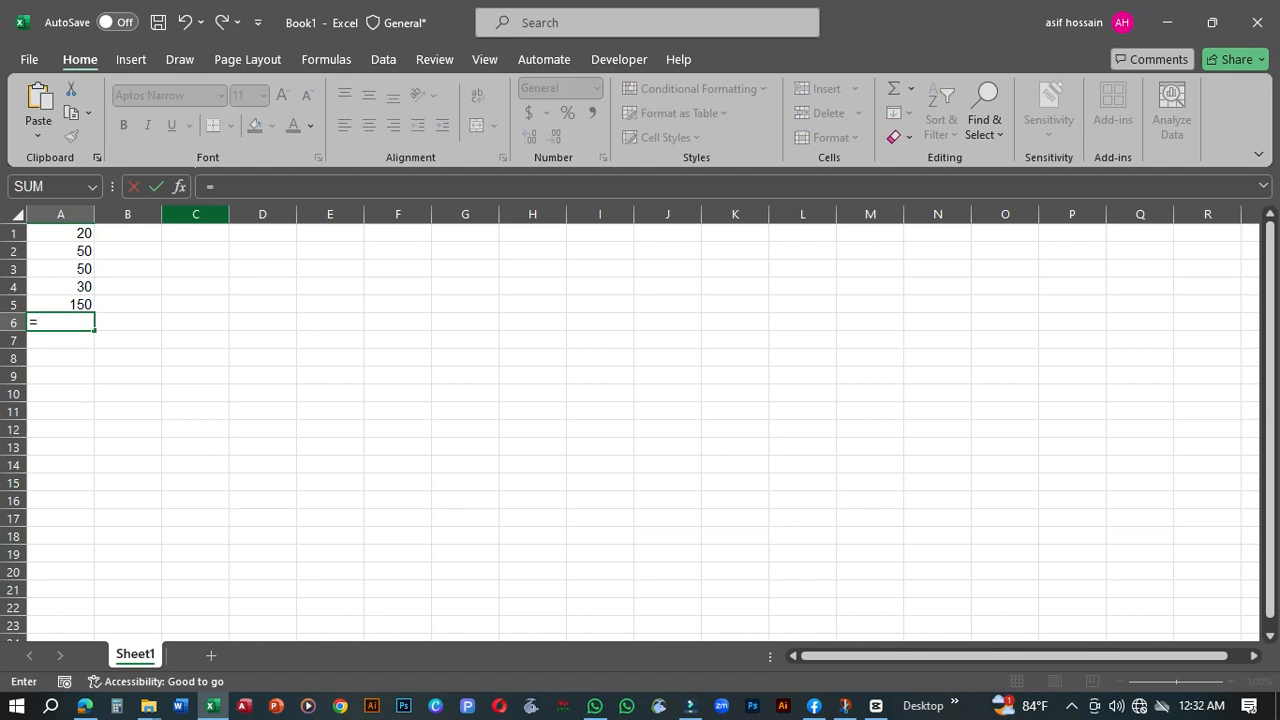
pyautogui.press('Up')
pyautogui.press('Up')
pyautogui.press('Up')
pyautogui.press('Up')
pyautogui.press('Up')
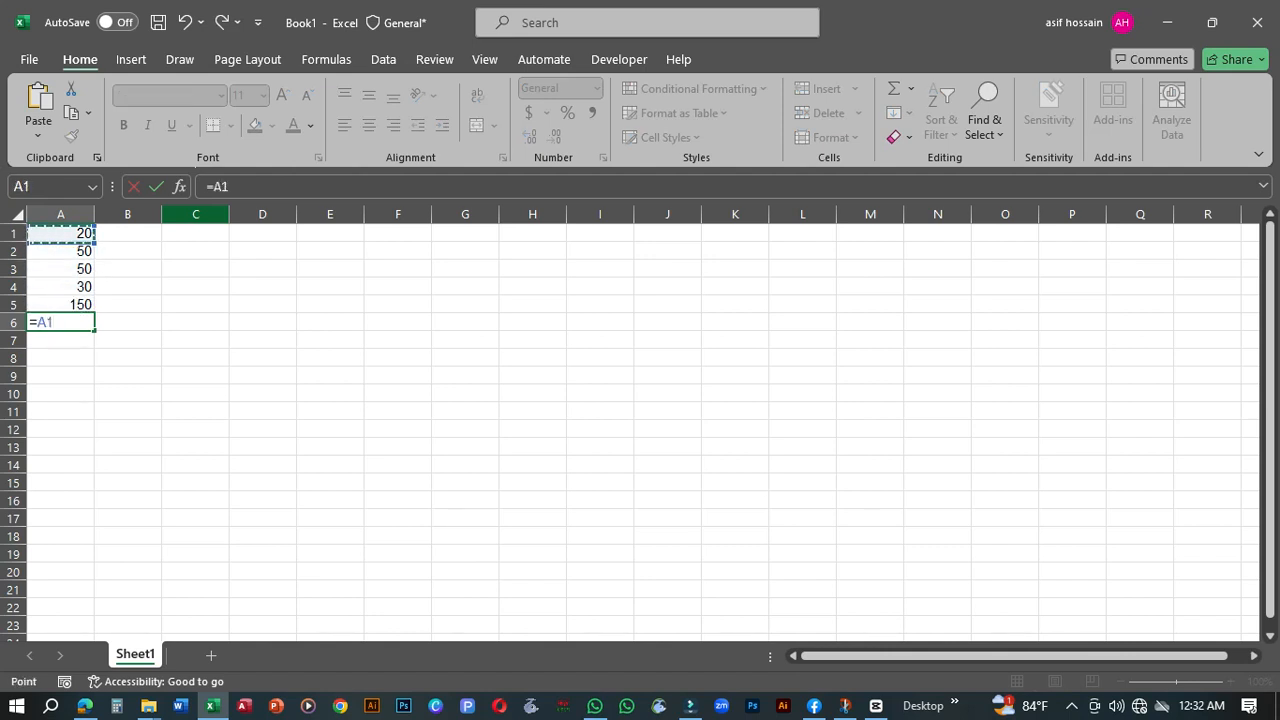
pyautogui.write('+')
pyautogui.press('Up')
pyautogui.press('Up')
pyautogui.press('Up')
pyautogui.press('Up')
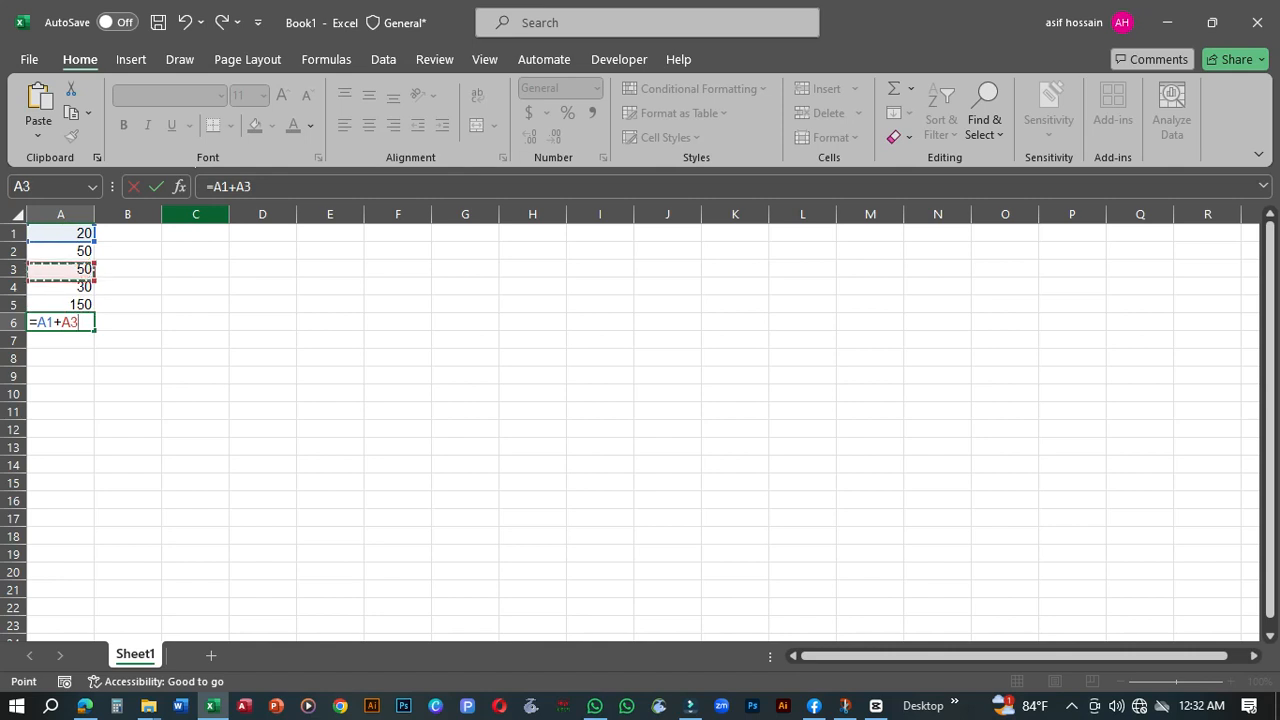
pyautogui.write('+')
pyautogui.press('Up')
pyautogui.press('Up')
pyautogui.press('Up')
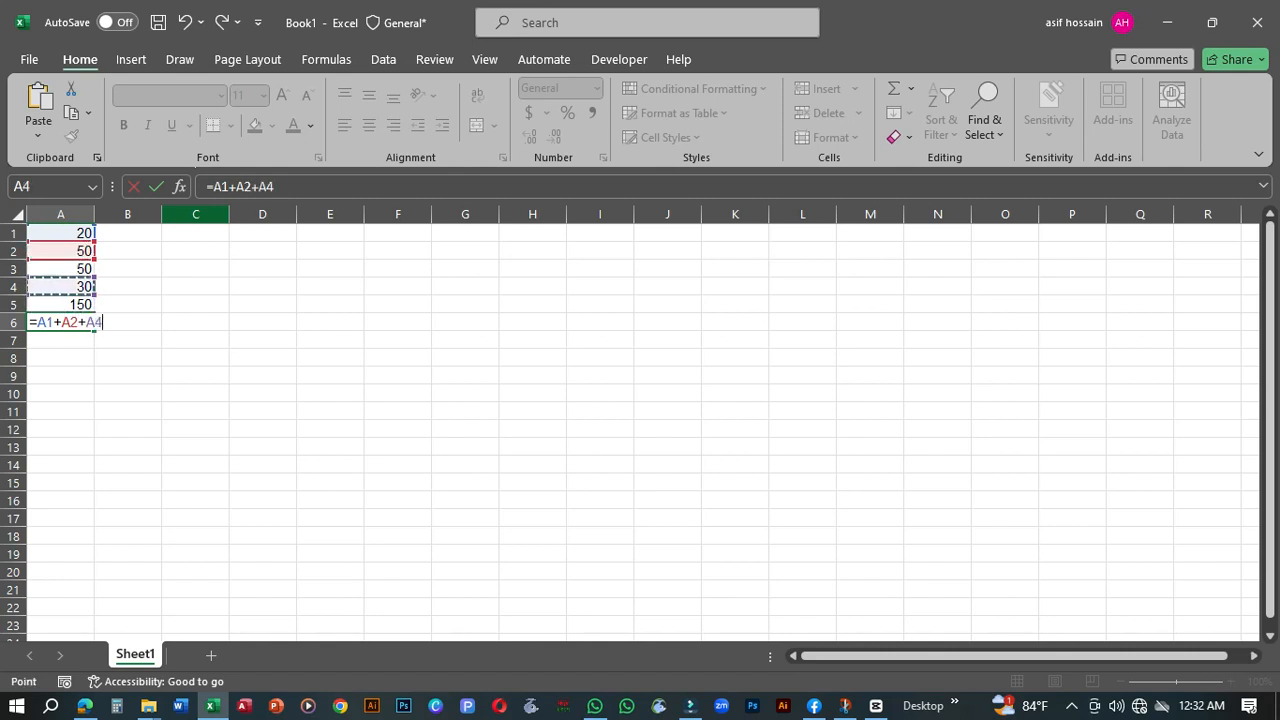
pyautogui.write('+')
pyautogui.press('Up')
pyautogui.press('Up')
pyautogui.press('Return')
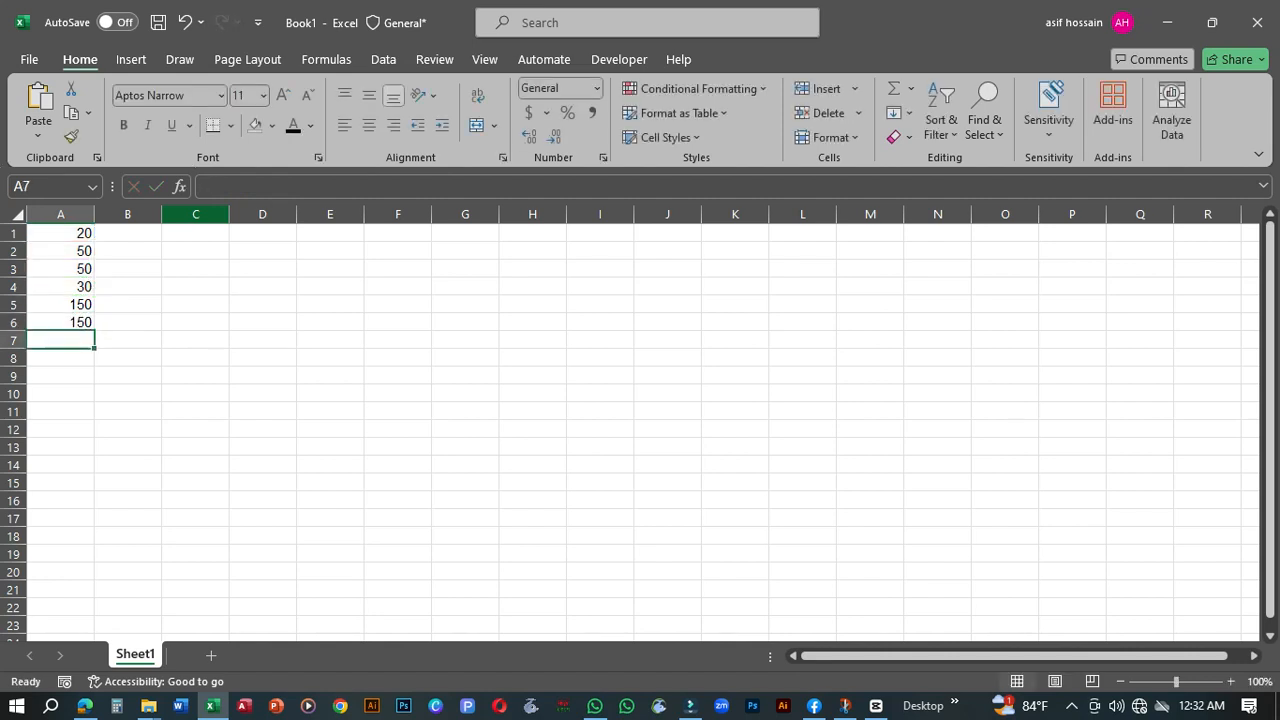
# Enter the numbers 30, 50, 30, 210 and 45 in cells B1 to B5.
pyautogui.press('Right')
pyautogui.press('Up')
pyautogui.press('Up')
pyautogui.press('Up')
pyautogui.press('Up')
pyautogui.press('Up')
pyautogui.press('Up')
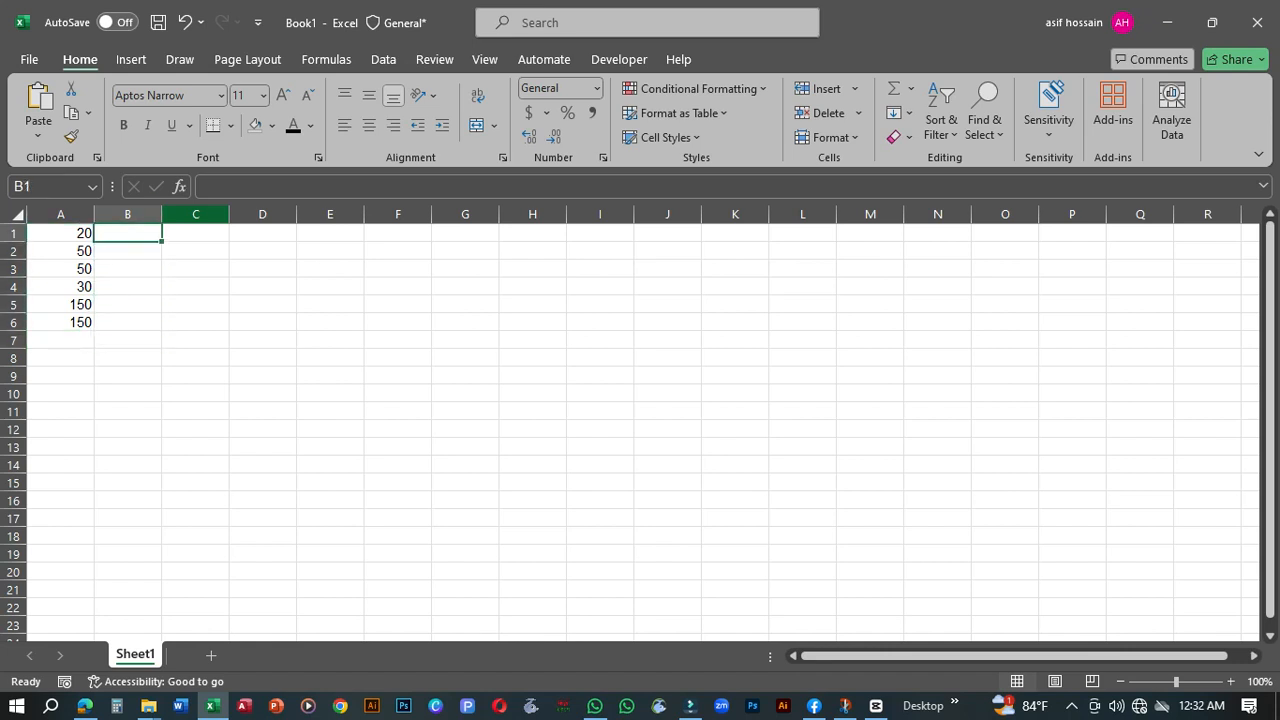
pyautogui.write('30')
pyautogui.press('Return')
pyautogui.write('50')
pyautogui.press('Return')
pyautogui.write('30')
pyautogui.press('Return')
pyautogui.write('210')
pyautogui.press('BackSpace')
pyautogui.write('0')
pyautogui.press('Return')
pyautogui.write('45')
pyautogui.press('Return')
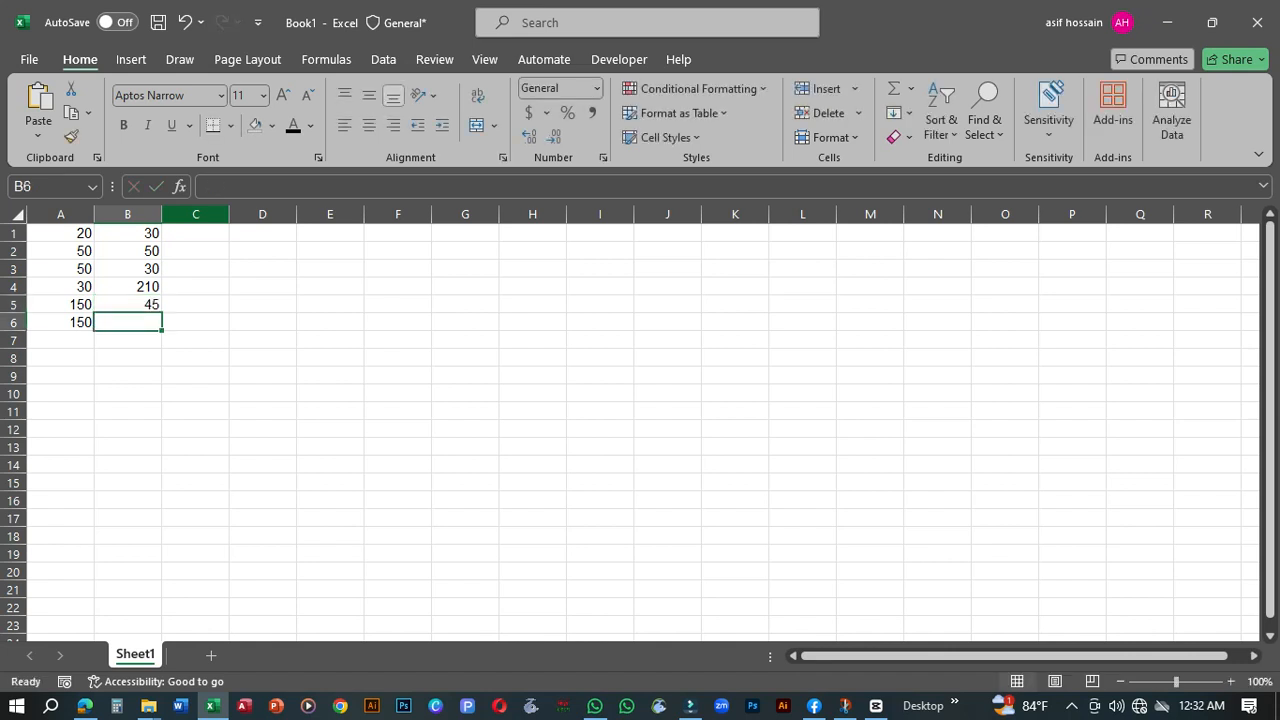
# Total the column B numbers in cell B6 with AutoSum on the range B1:B6.
pyautogui.moveTo(128, 233); pyautogui.dragTo(128, 322)
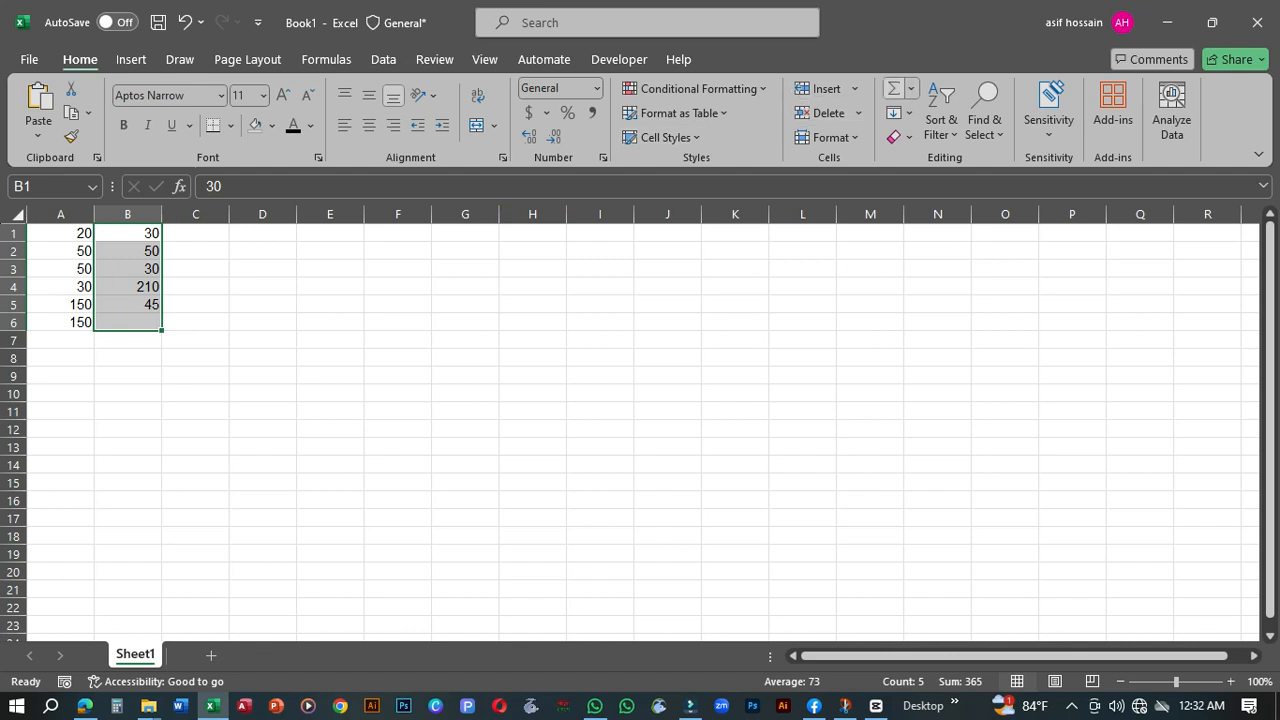
pyautogui.click(894, 88)
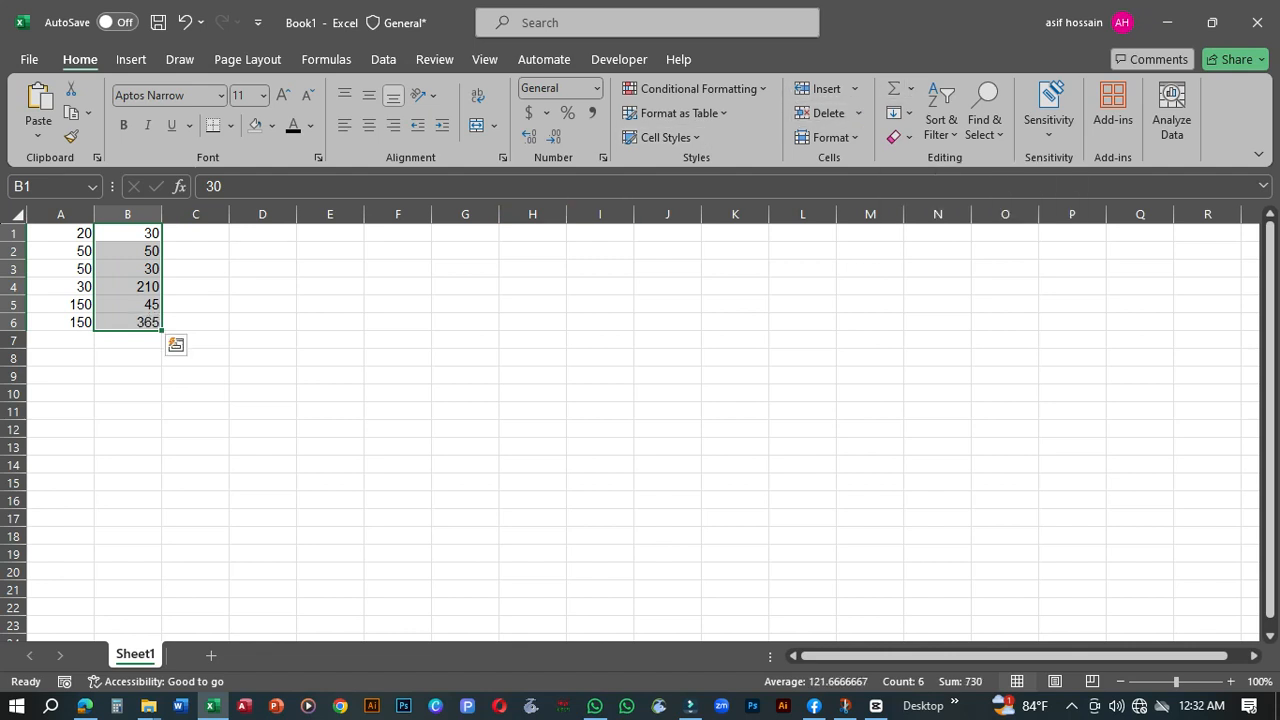
pyautogui.click(128, 305)
pyautogui.click(128, 322)
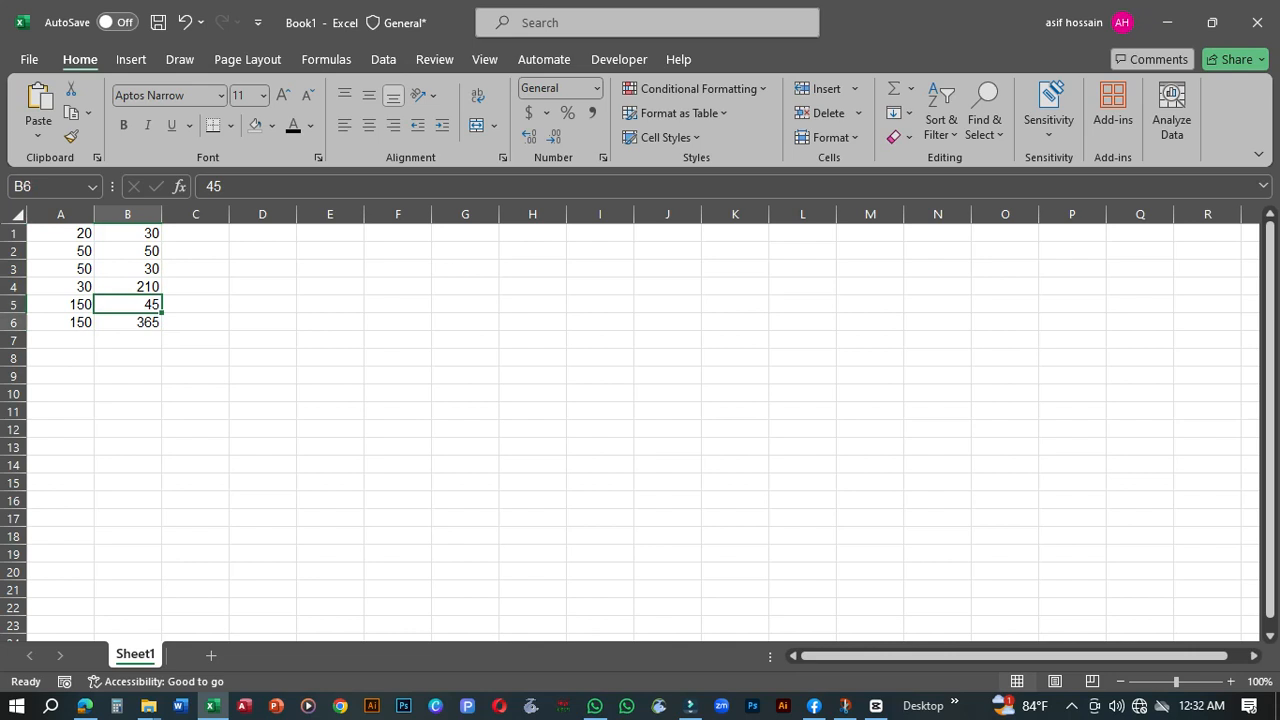
pyautogui.click(195, 233)
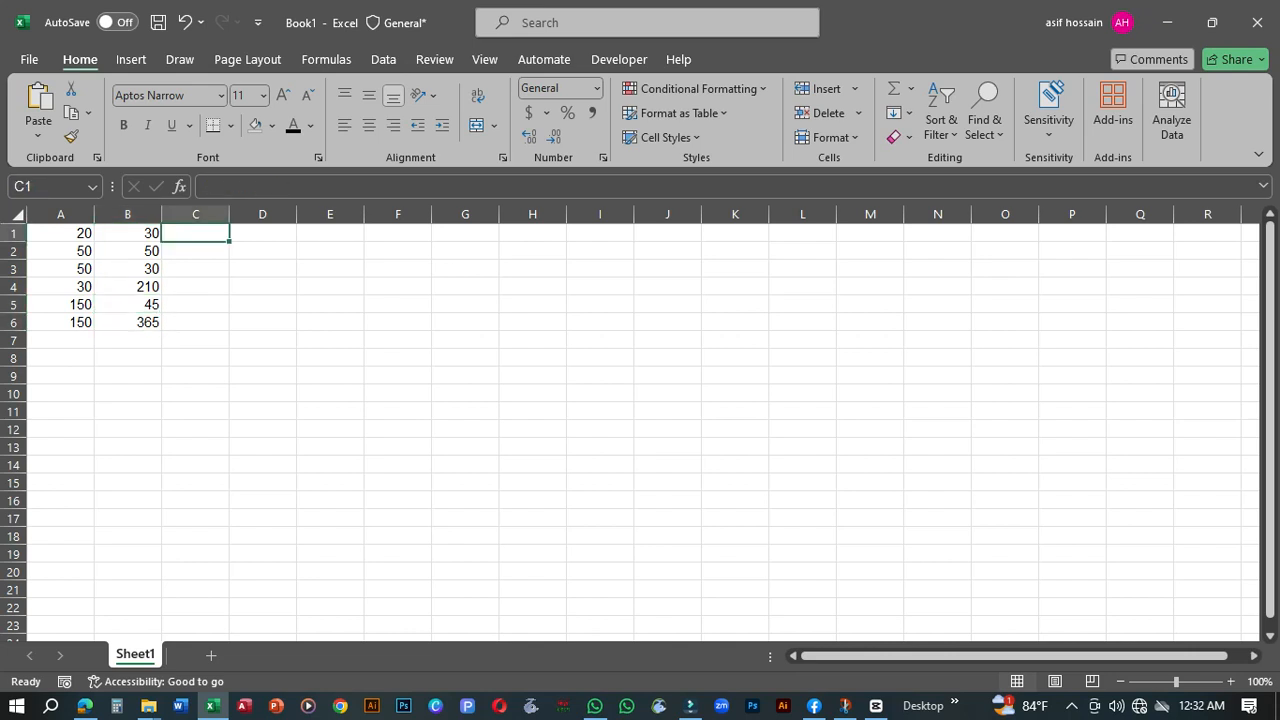
pyautogui.write('=')
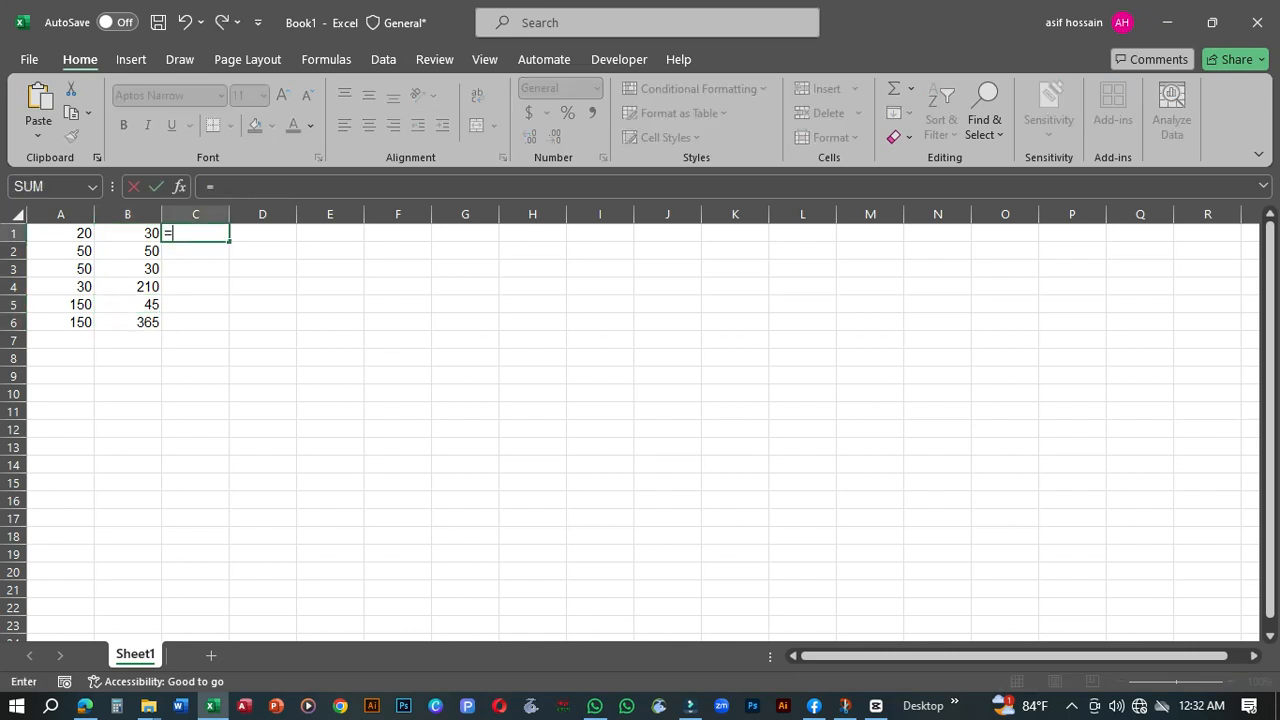
pyautogui.write('A1')
pyautogui.press('Return')
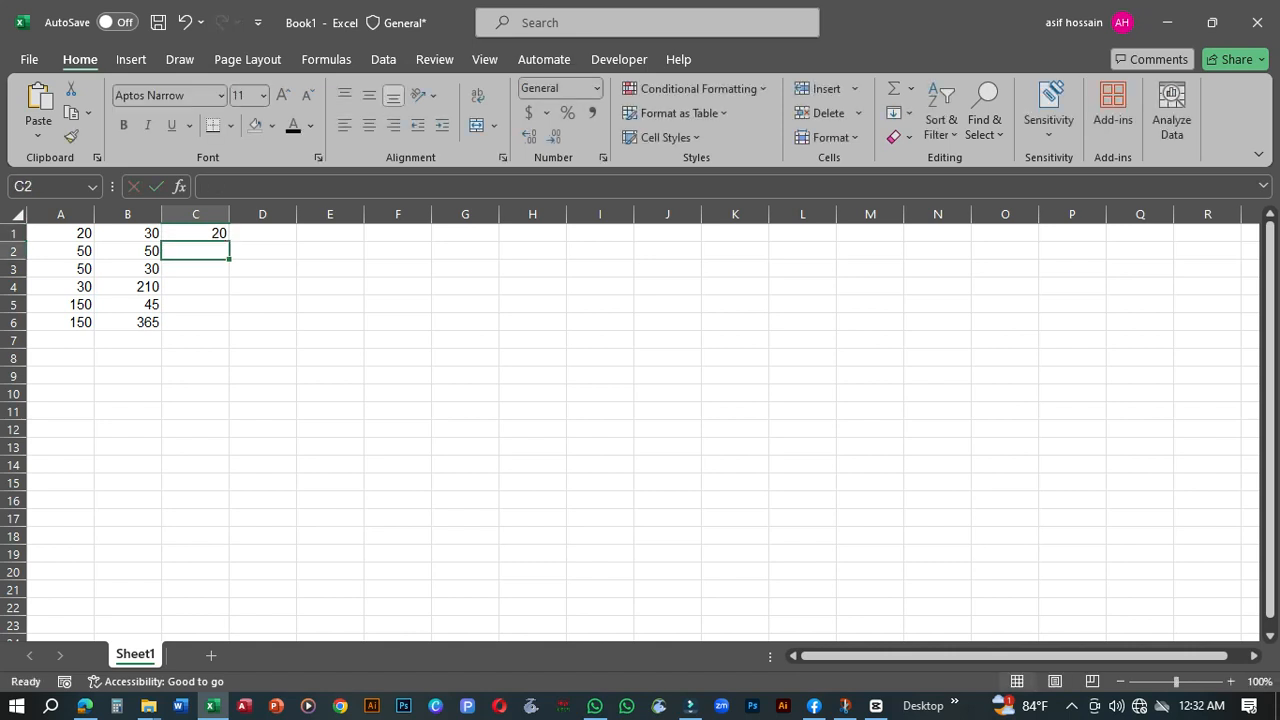
pyautogui.press('Up')
pyautogui.press('BackSpace')
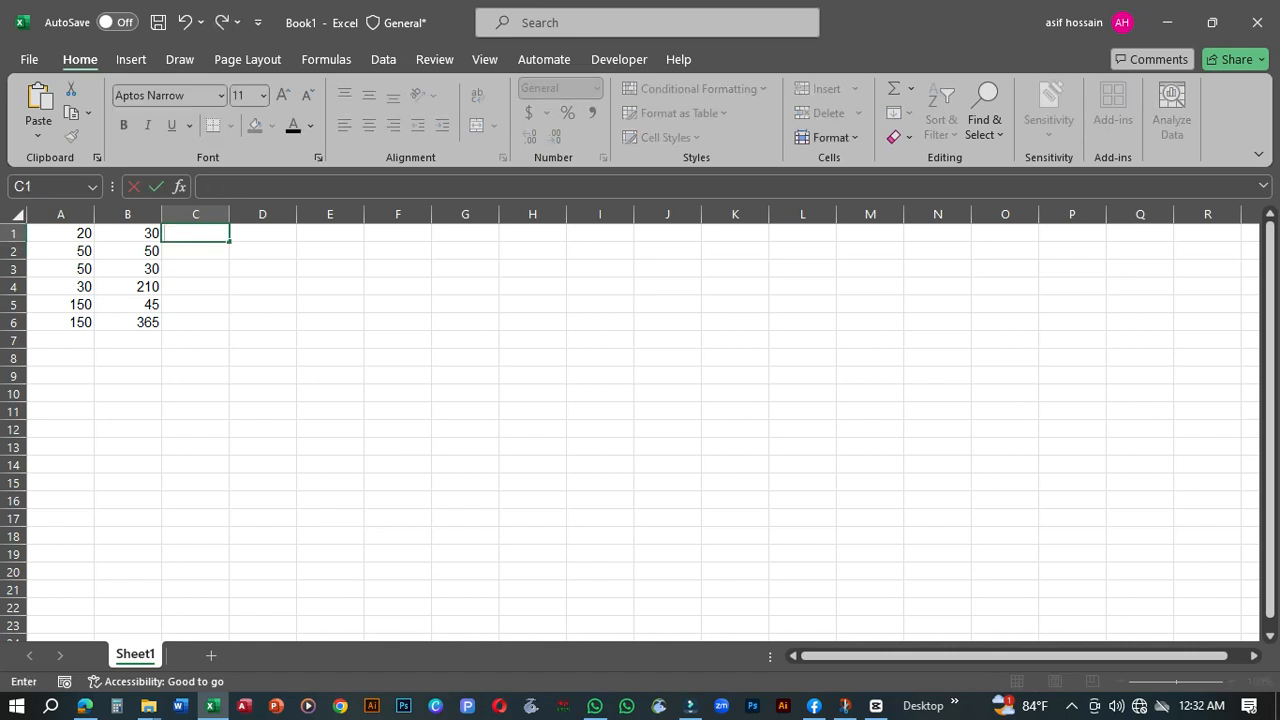
# Enter the formula =20+30+50 in cell C1.
pyautogui.write('=20+')
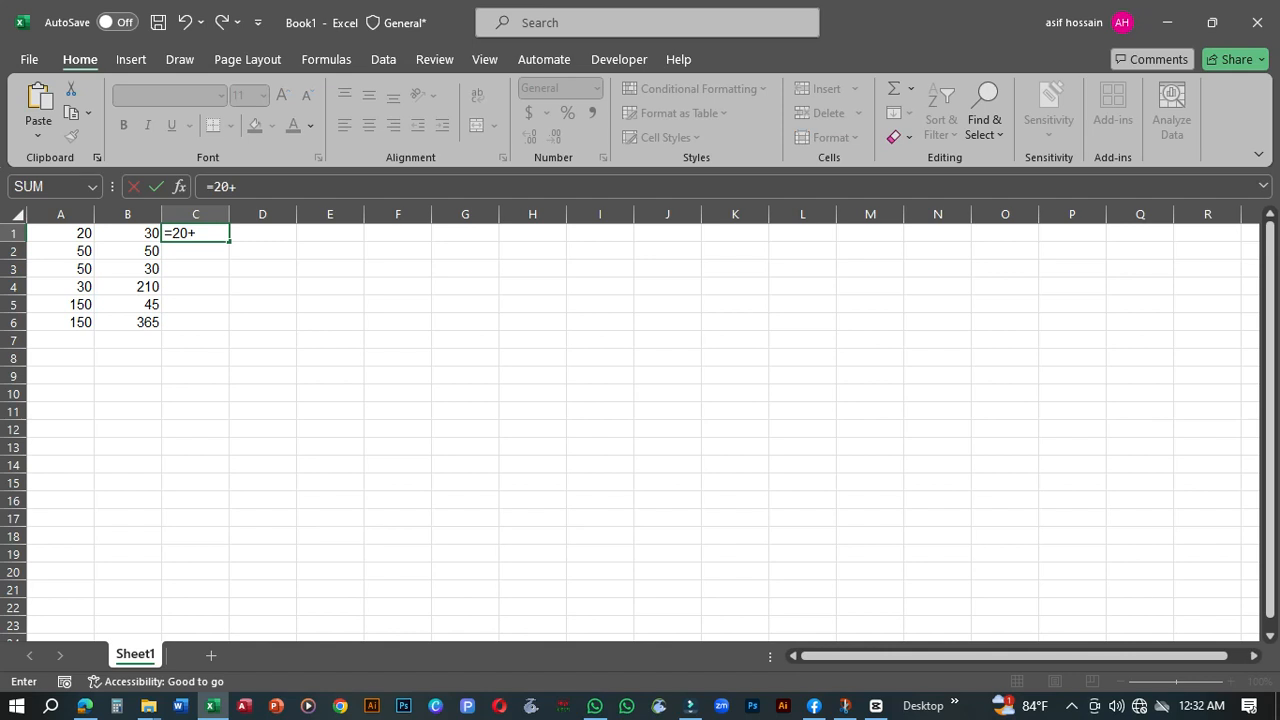
pyautogui.write('30+50')
pyautogui.press('Return')
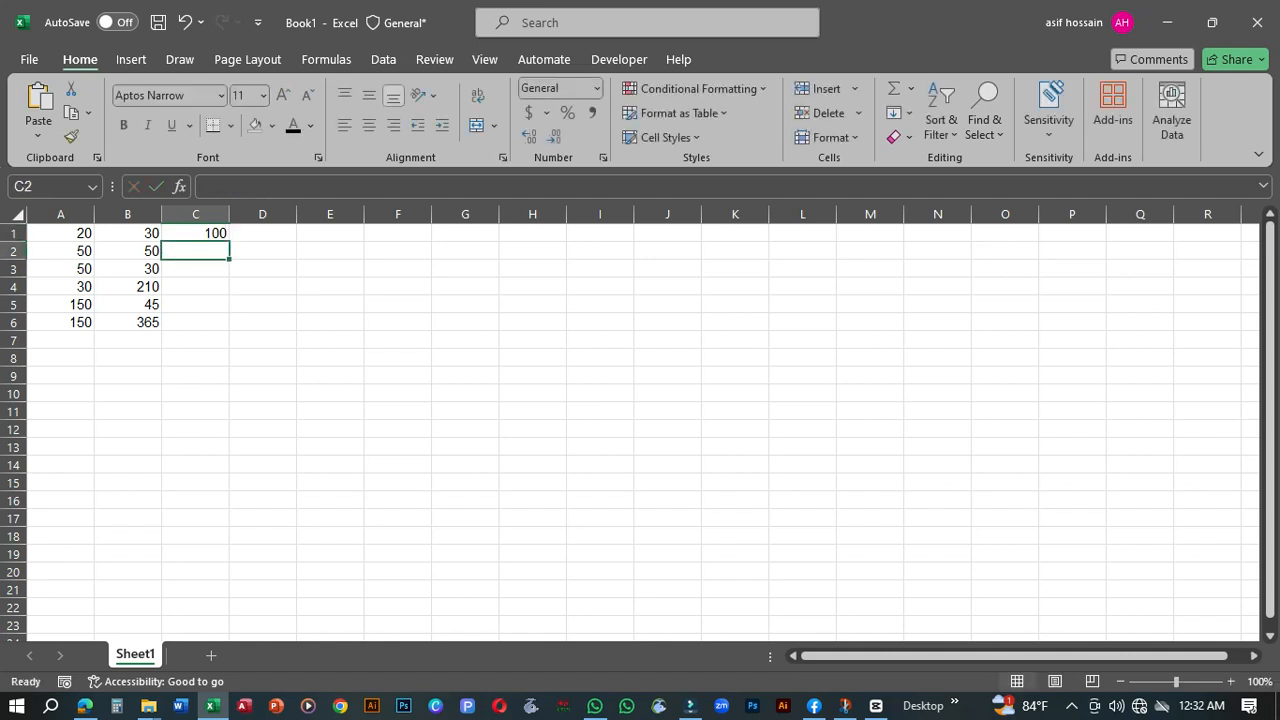
pyautogui.write('=')
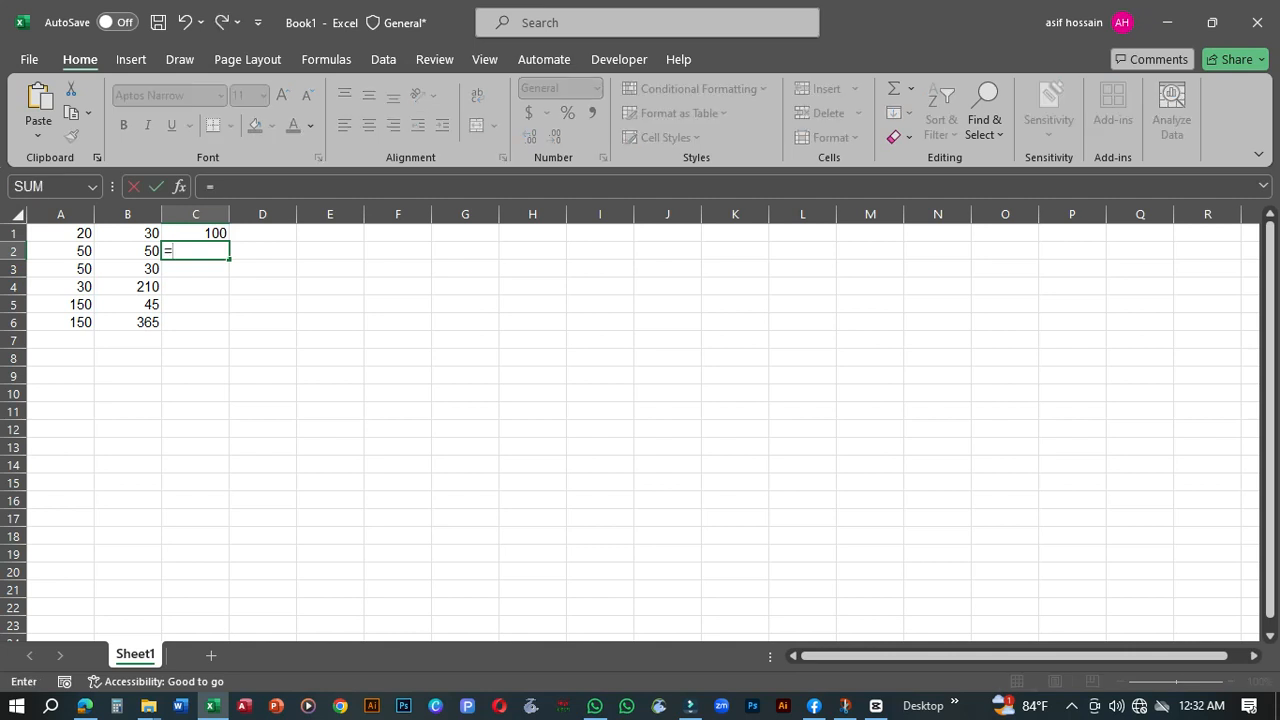
pyautogui.write('100')
pyautogui.press('Return')
pyautogui.press('Up')
pyautogui.press('BackSpace')
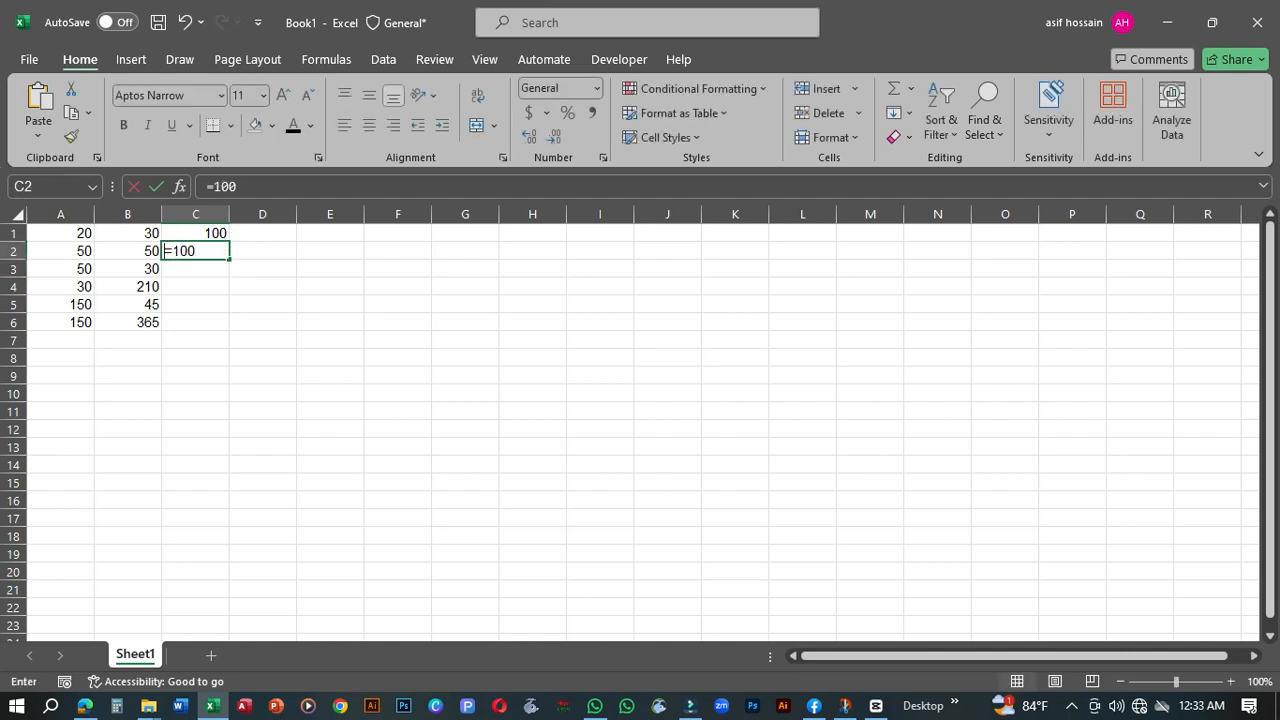
# Enter the number 10 in cell D1.
pyautogui.press('Right')
pyautogui.press('Up')
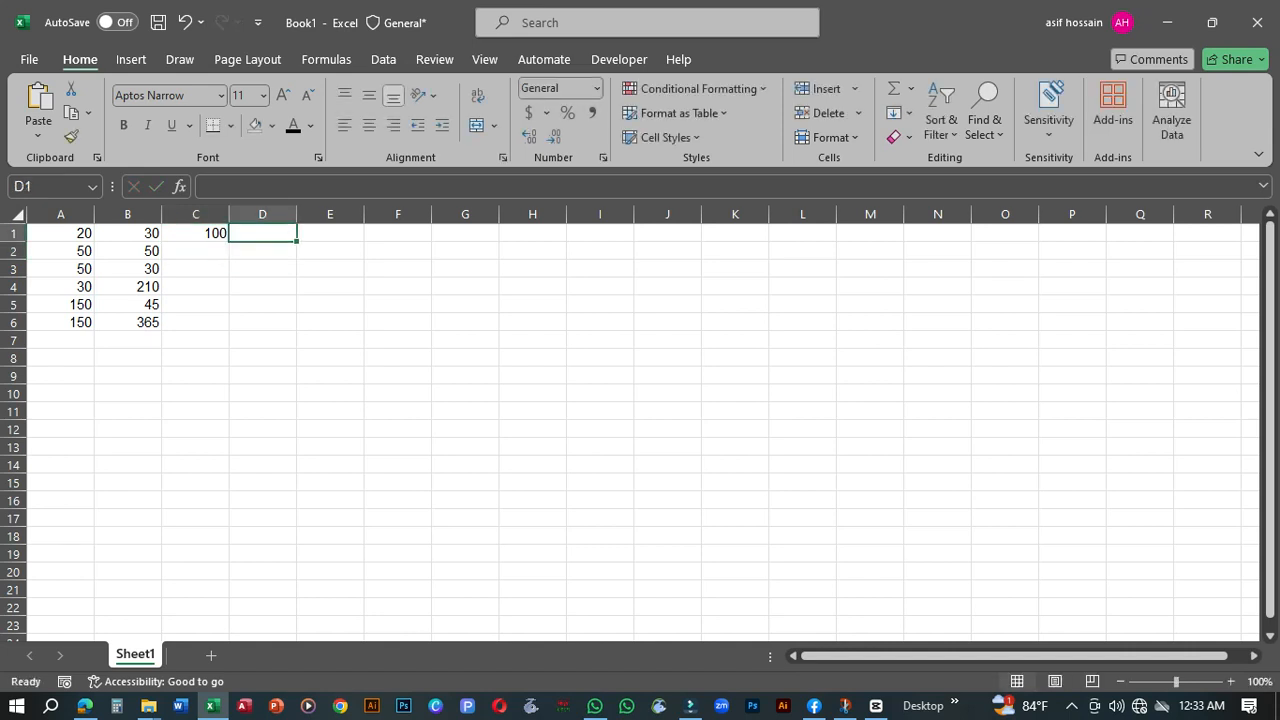
pyautogui.press('Right')
pyautogui.press('Left')
pyautogui.write('10')
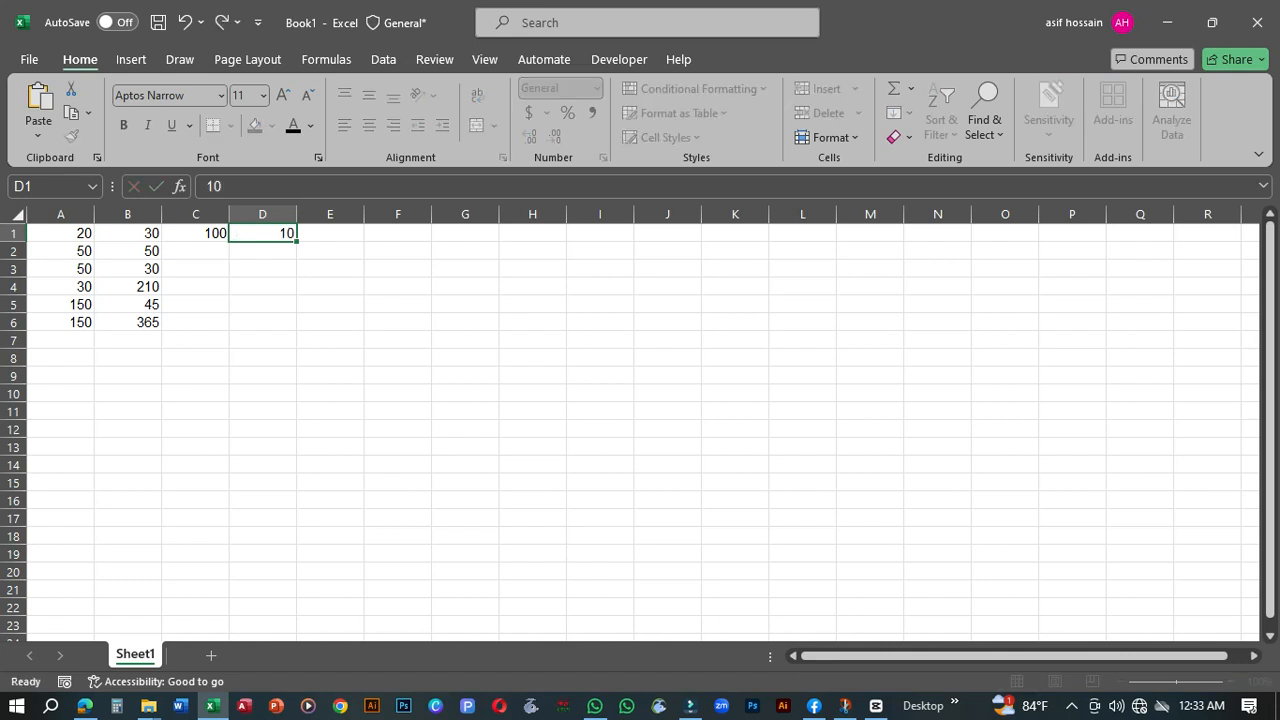
# Enter the numbers 20, 30, 33 and 33 in cells D2 to D5.
pyautogui.press('Return')
pyautogui.write('20')
pyautogui.press('Return')
pyautogui.write('30')
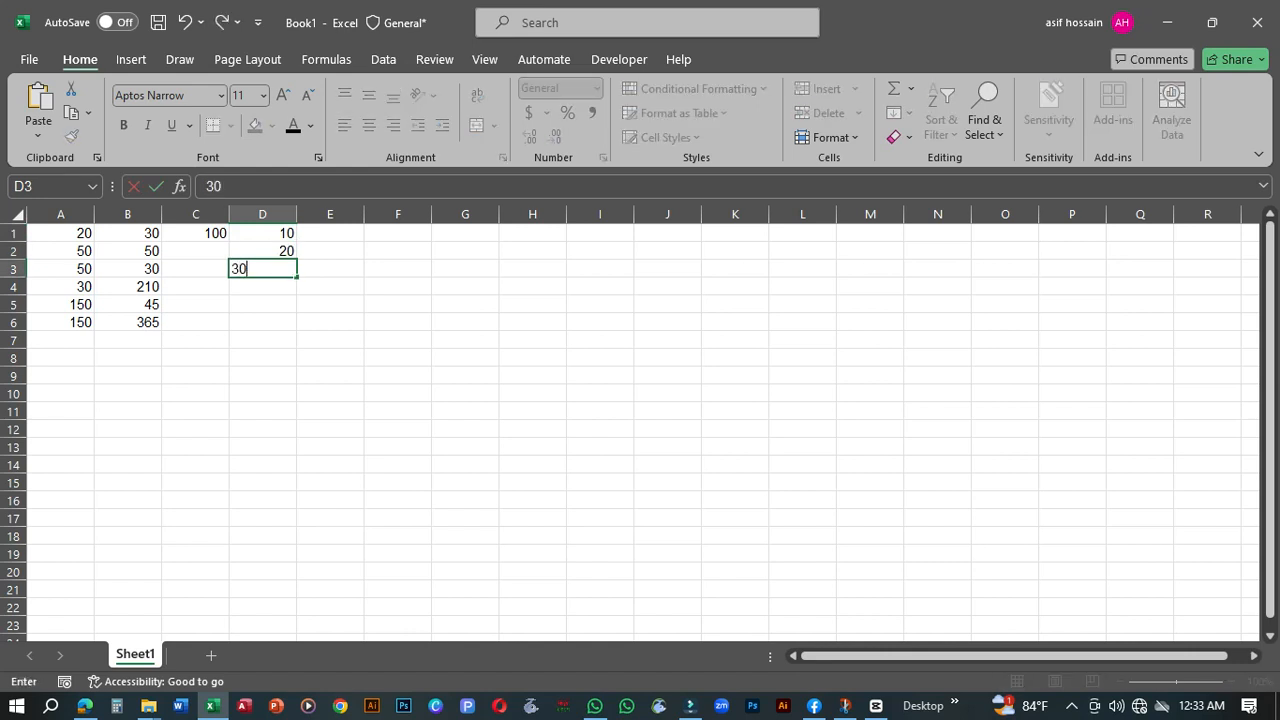
pyautogui.press('Return')
pyautogui.write('33')
pyautogui.press('Return')
pyautogui.write('33')
pyautogui.press('Return')
# Enter the numbers 12, 52, 30, 45 and 125 in cells E1 to E5.
pyautogui.press('Right')
pyautogui.press('Up')
pyautogui.press('Up')
pyautogui.press('Up')
pyautogui.press('Up')
pyautogui.press('Up')
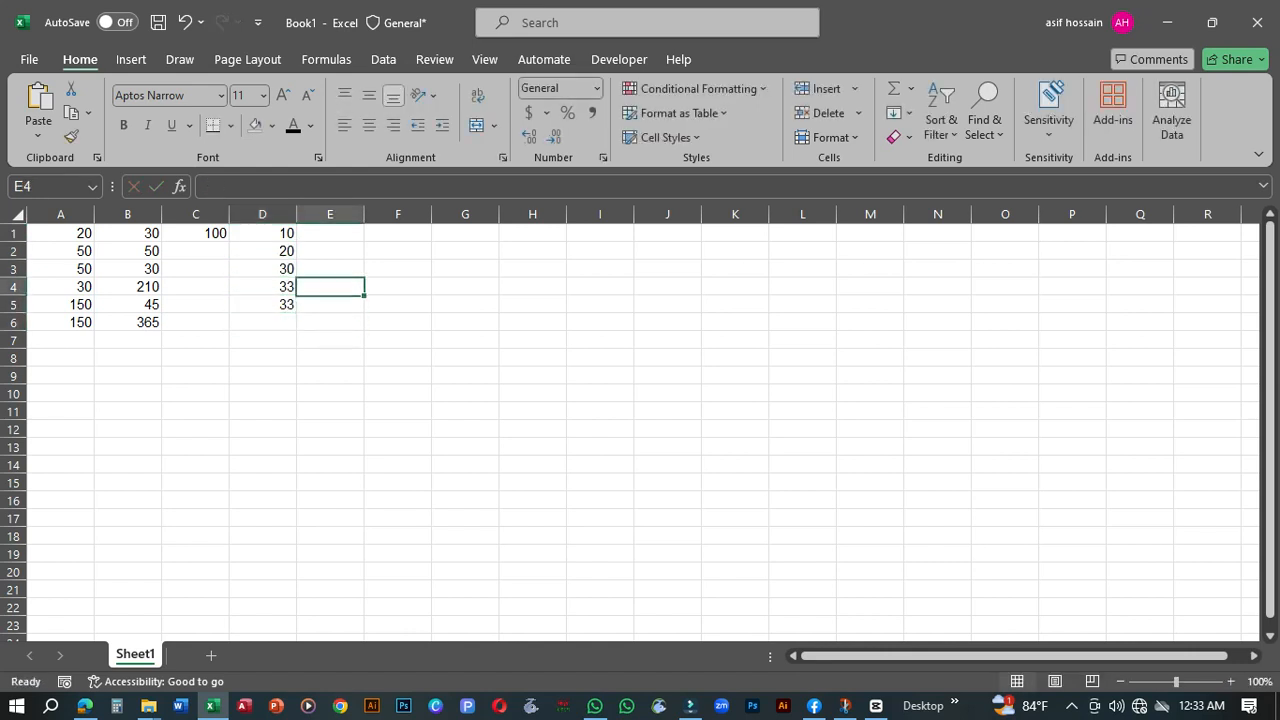
pyautogui.write('12')
pyautogui.press('Return')
pyautogui.write('52')
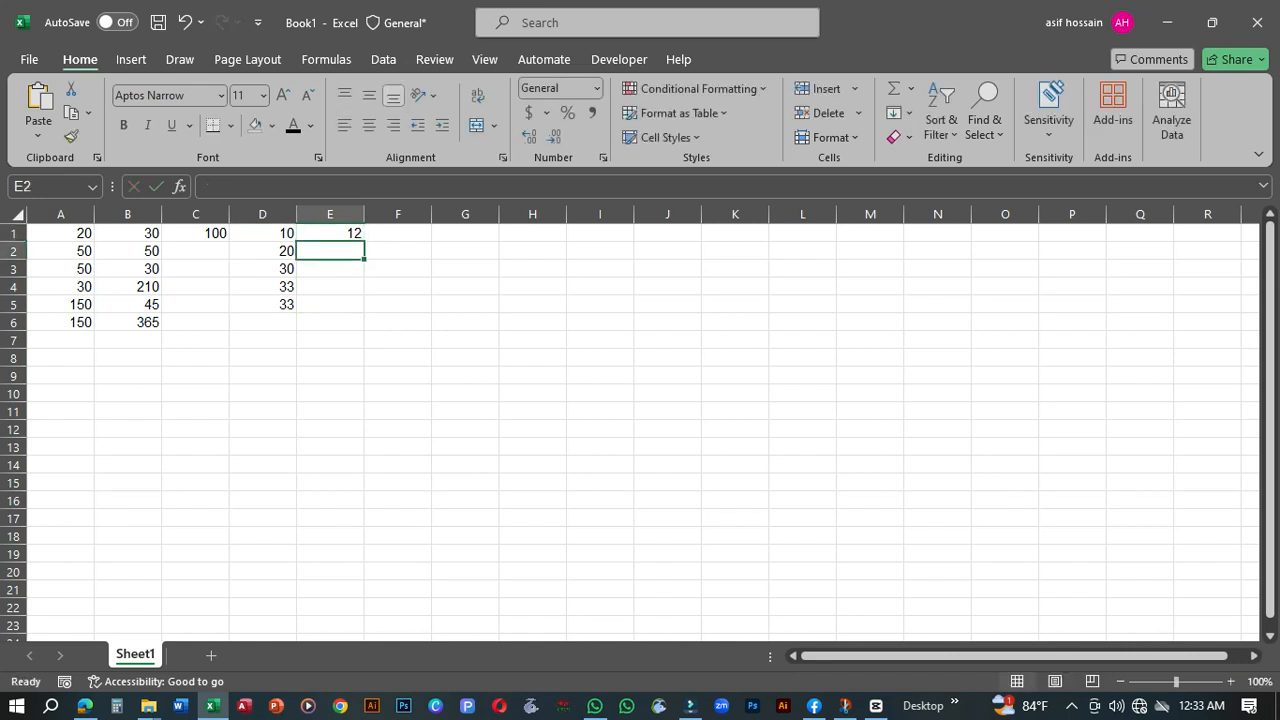
pyautogui.press('Return')
pyautogui.write('30')
pyautogui.press('Return')
pyautogui.write('45')
pyautogui.press('Return')
pyautogui.write('125')
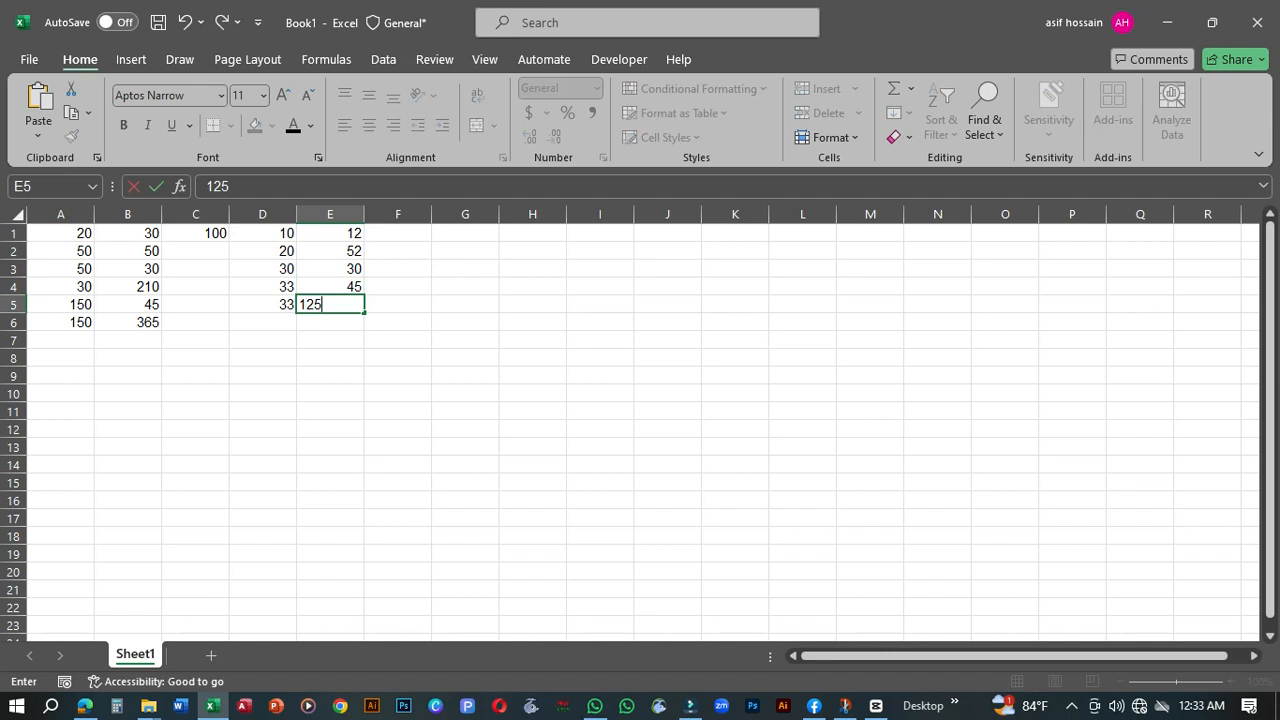
pyautogui.press('Right')
# Enter the numbers 45, 36, 25, 22 and 22 in cells F1 to F5.
pyautogui.press('Up')
pyautogui.press('Up')
pyautogui.press('Up')
pyautogui.press('Up')
pyautogui.write('45')
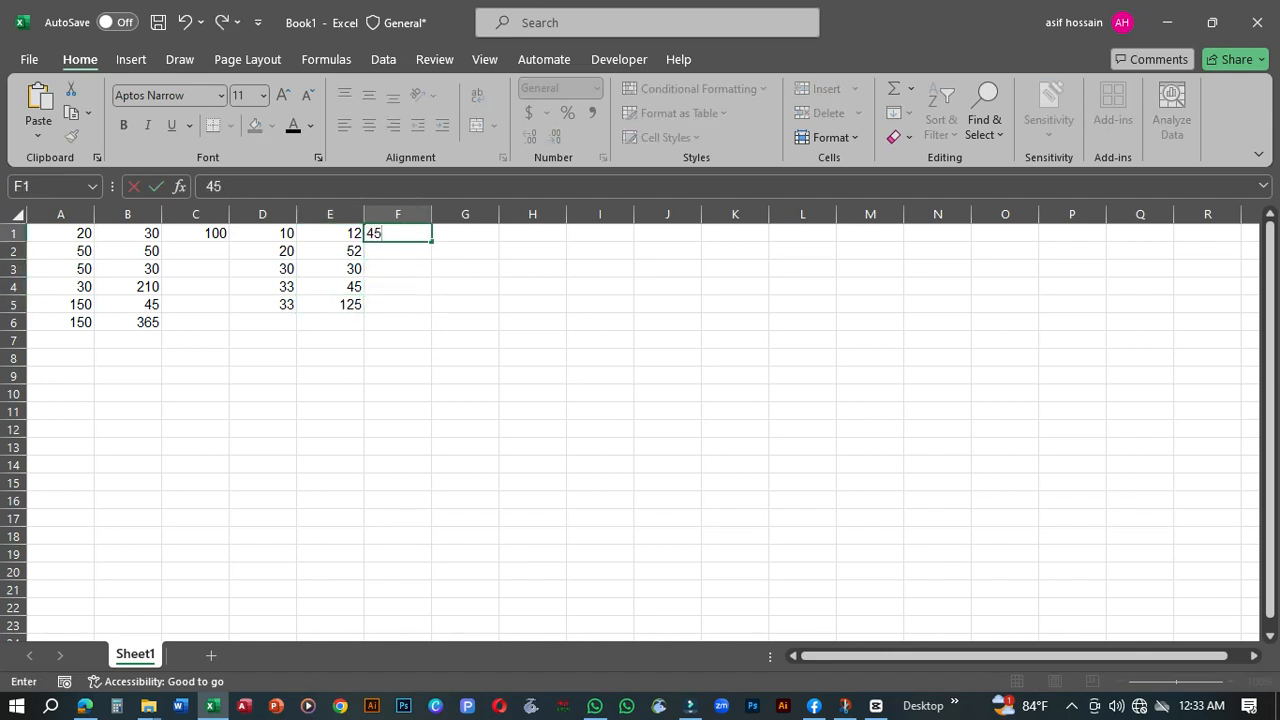
pyautogui.press('Return')
pyautogui.write('36')
pyautogui.press('Return')
pyautogui.write('25')
pyautogui.press('Return')
pyautogui.write('22')
pyautogui.press('Return')
pyautogui.write('22')
pyautogui.press('Return')
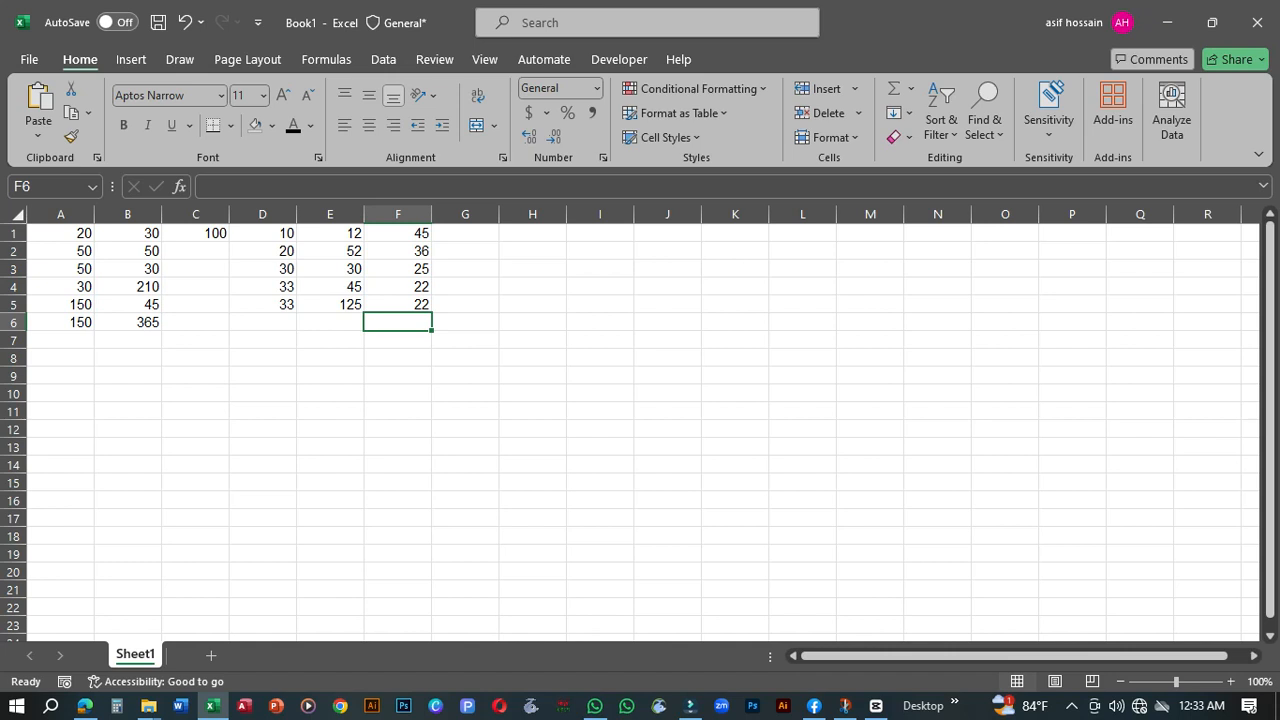
# Total the range D1:K5 in cell F6 with a SUM formula.
pyautogui.write('=')
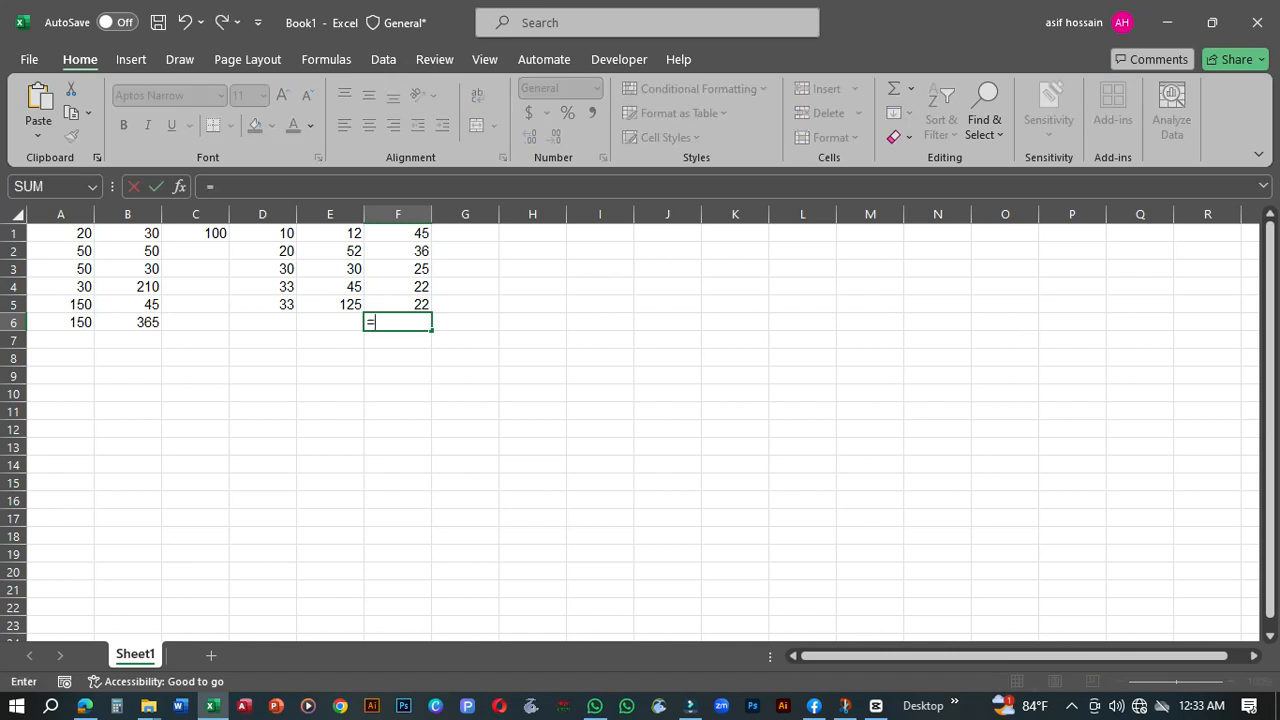
pyautogui.write('sum')
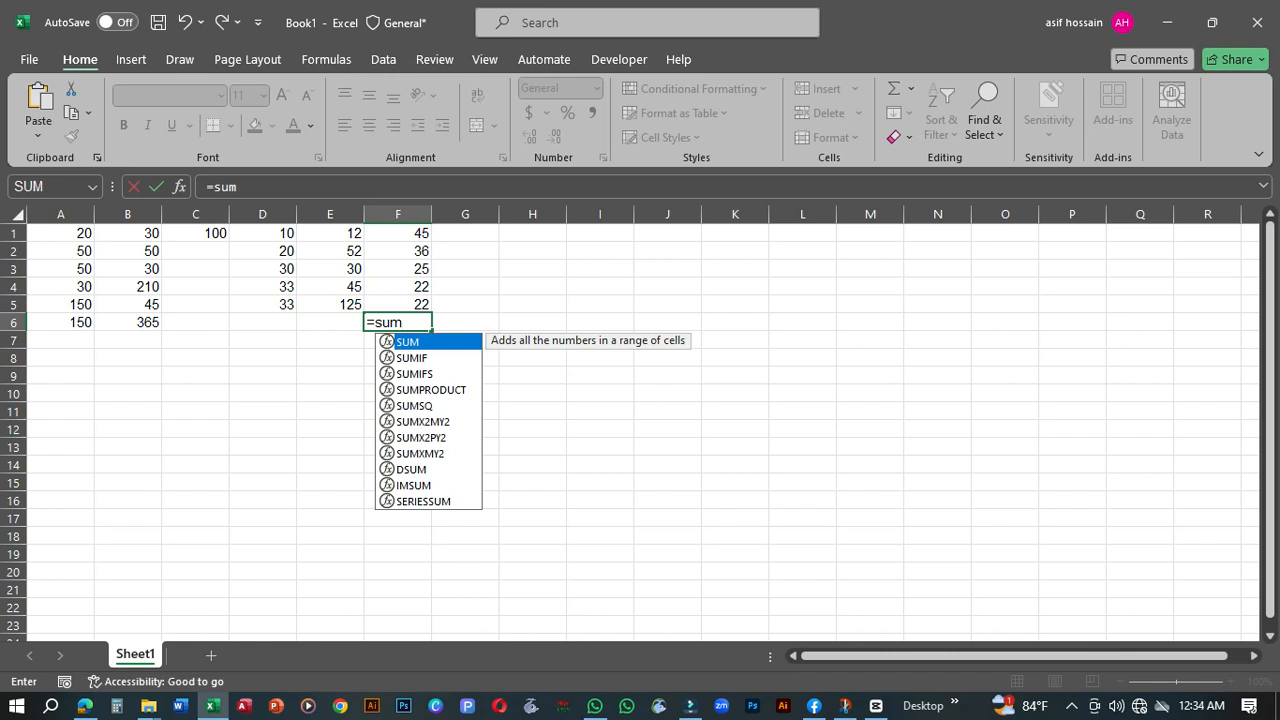
pyautogui.write('(')
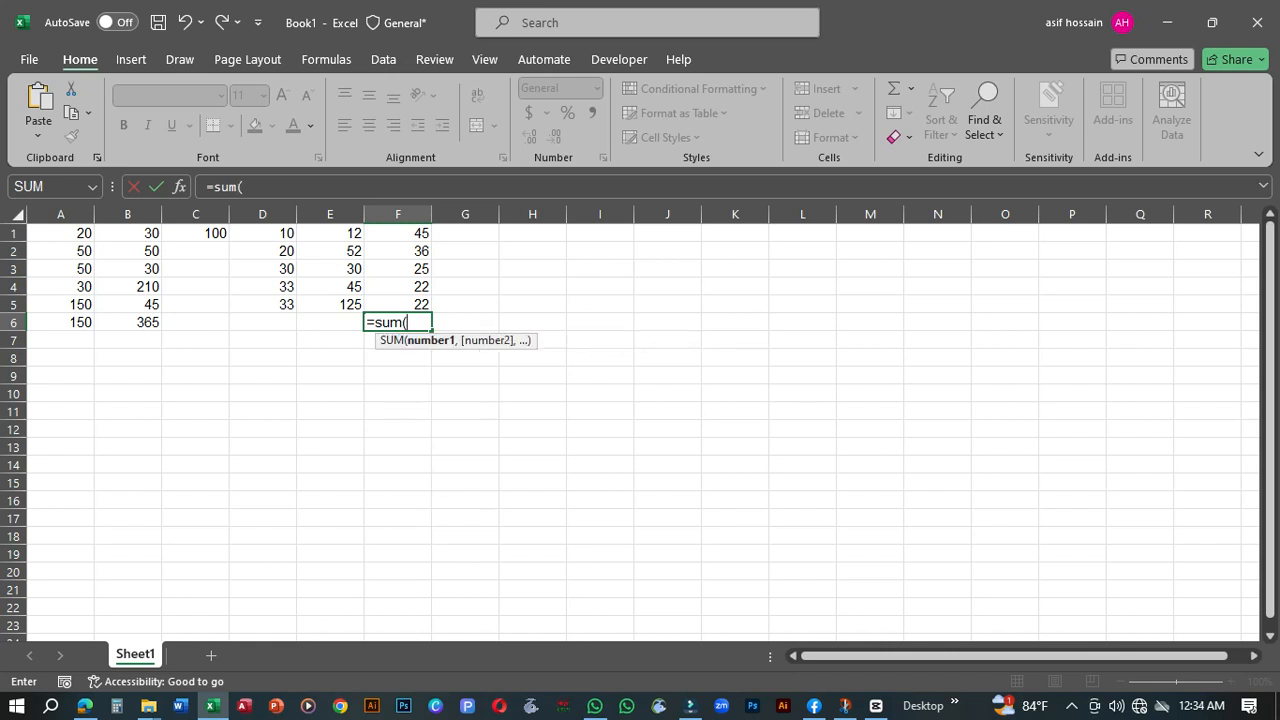
pyautogui.moveTo(262, 233); pyautogui.dragTo(759, 307)
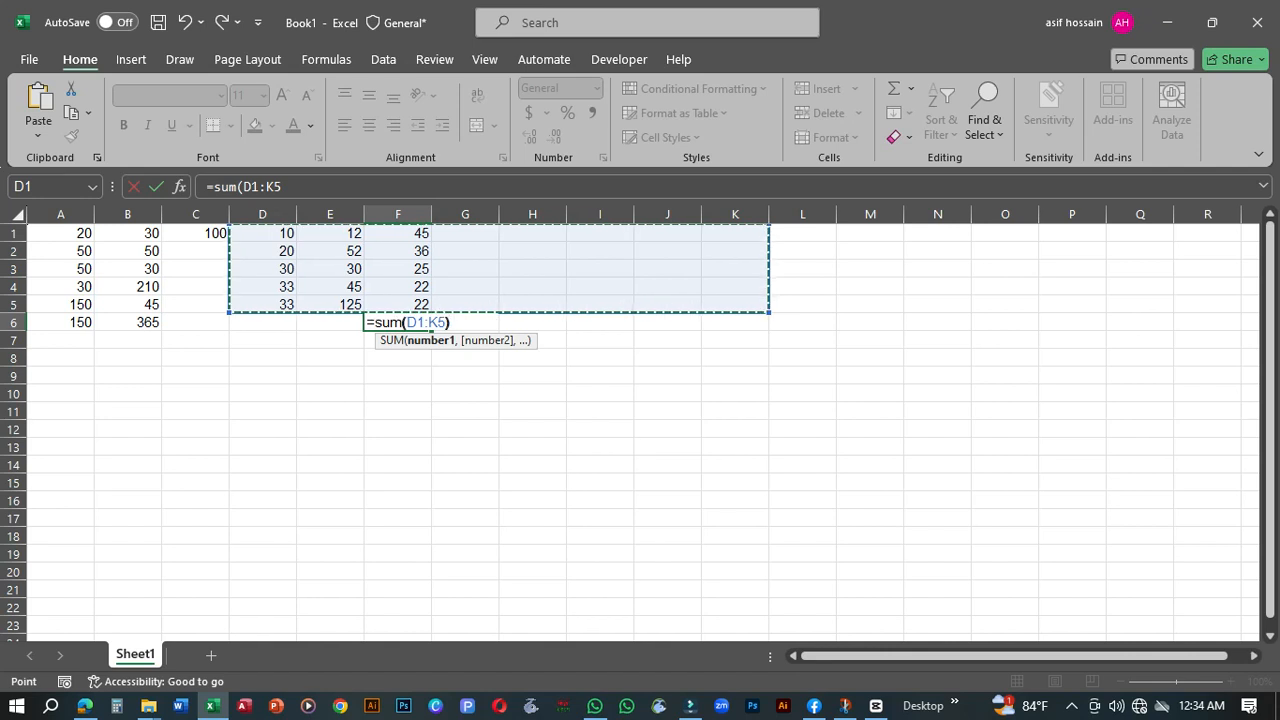
pyautogui.press('Return')
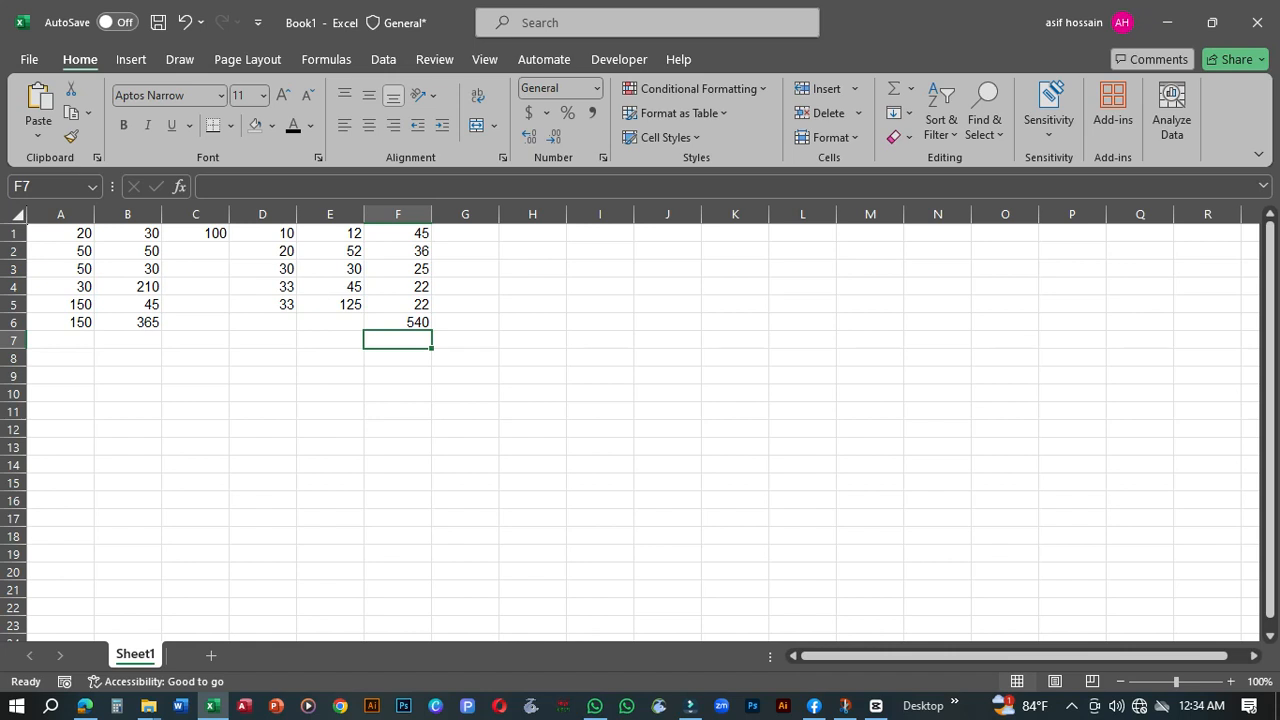
# Enter the numbers 60 and 30 in cells I1 and I2, inside the summed range.
pyautogui.click(600, 233)
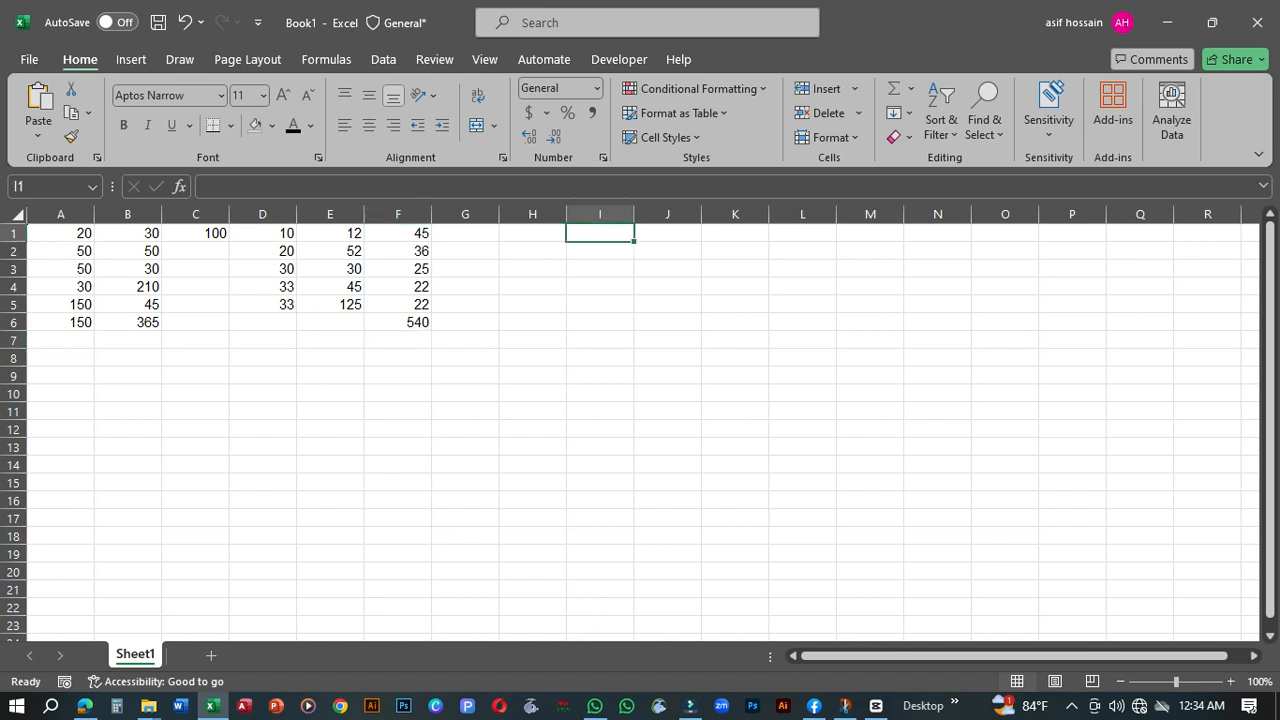
pyautogui.write('60')
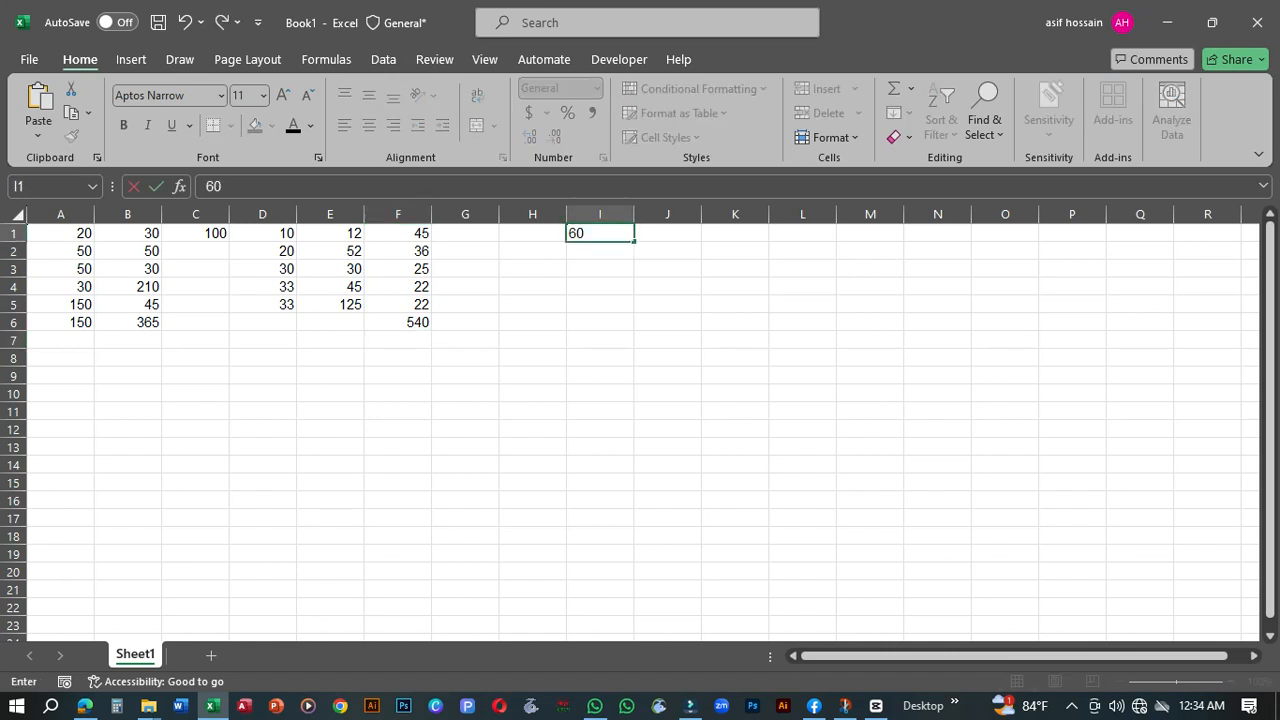
pyautogui.press('Return')
pyautogui.write('30')
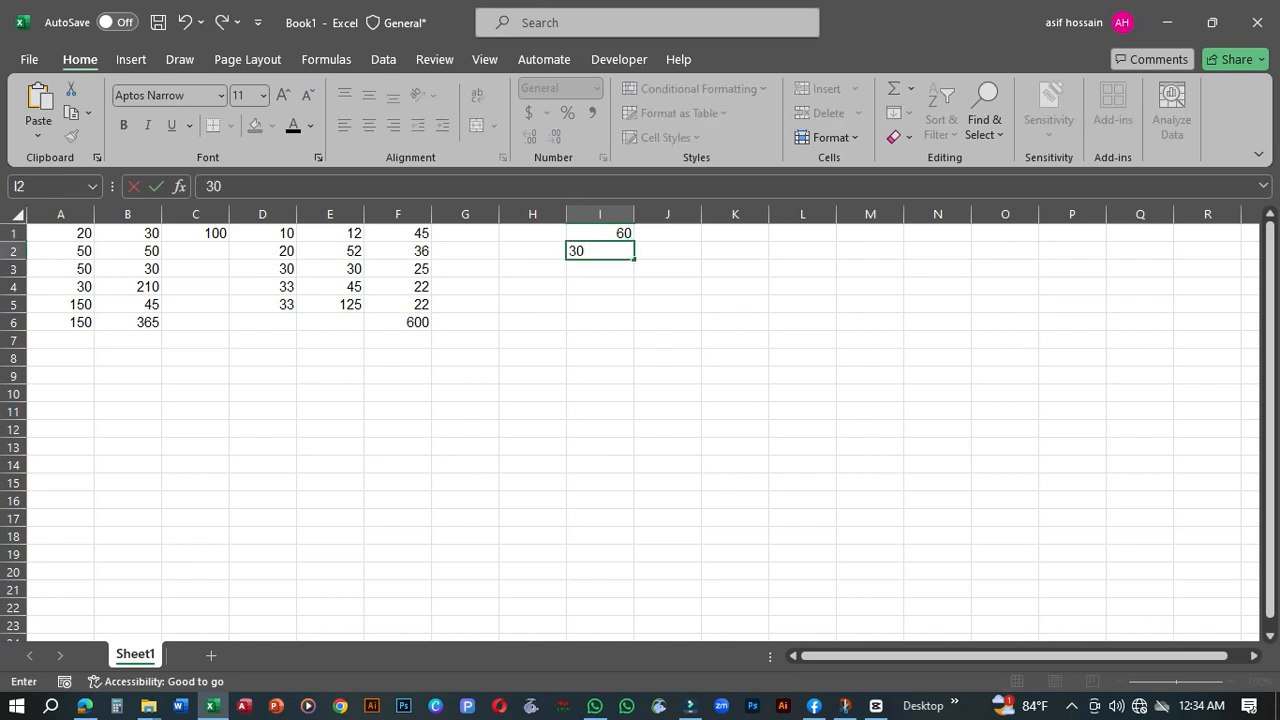
pyautogui.press('Return')
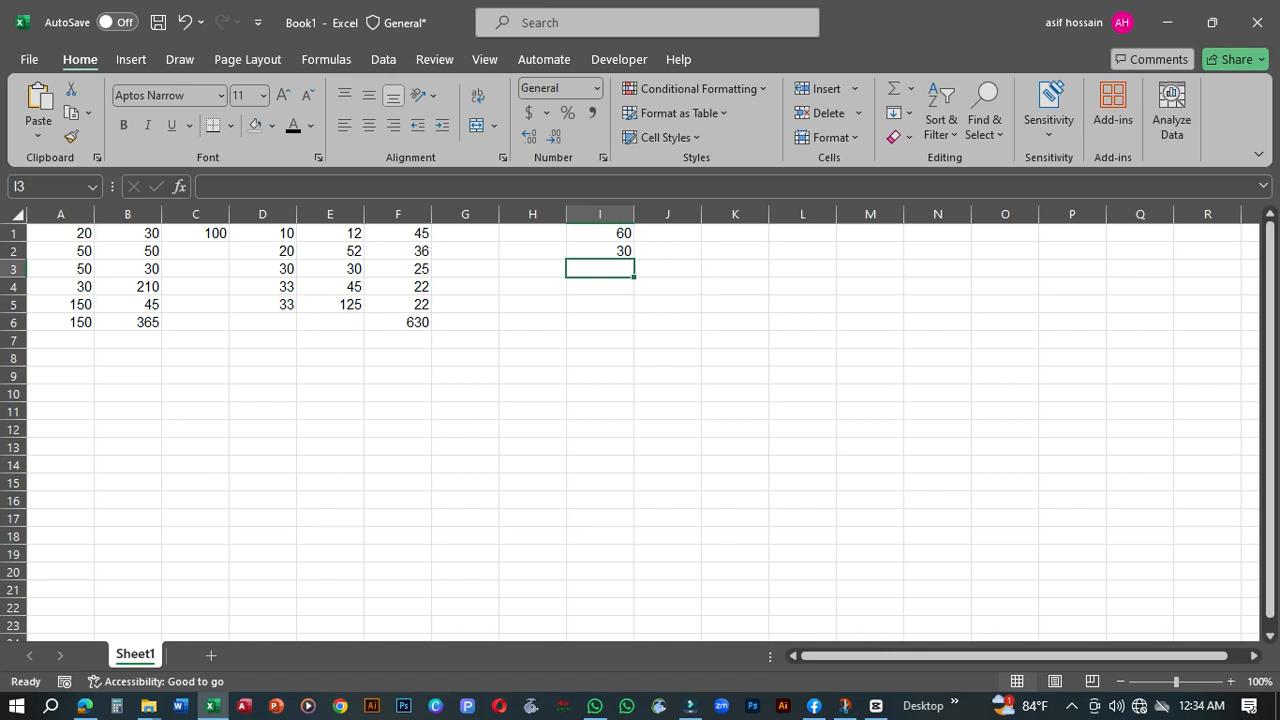
# Try the number 30 in cell L1, outside the summed range, and clear the cell again.
pyautogui.click(802, 233)
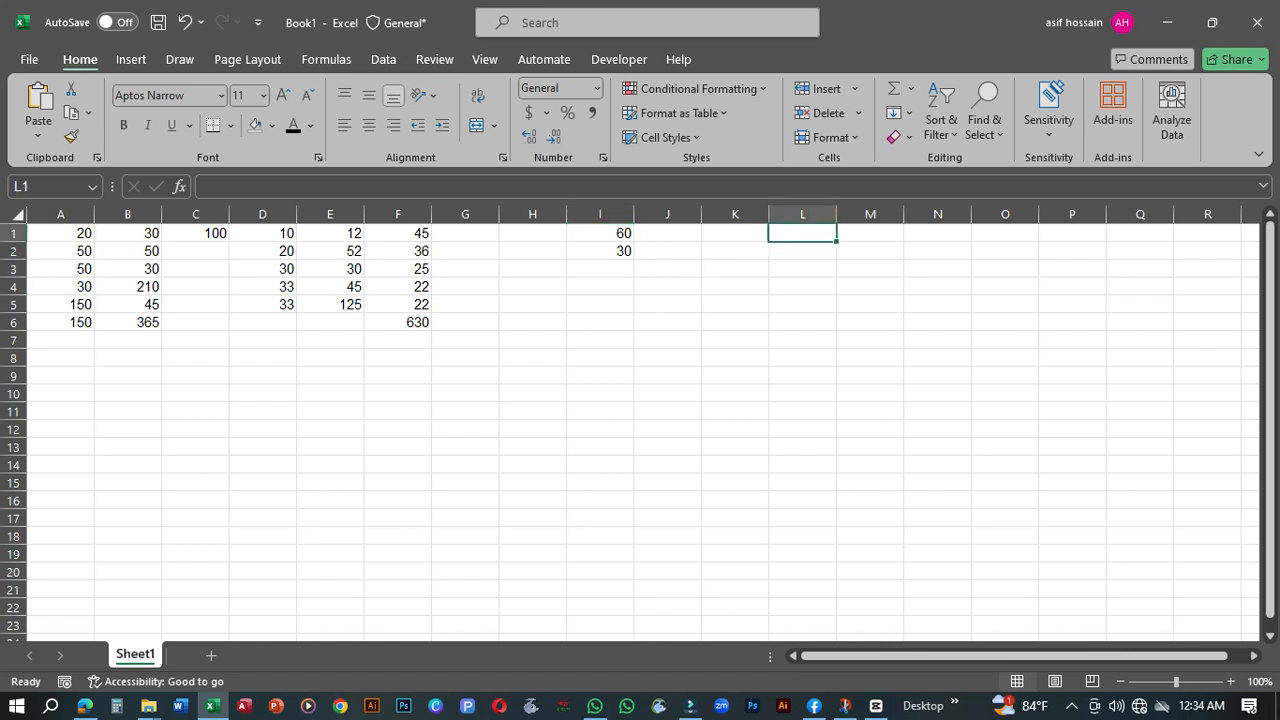
pyautogui.write('30')
pyautogui.press('Return')
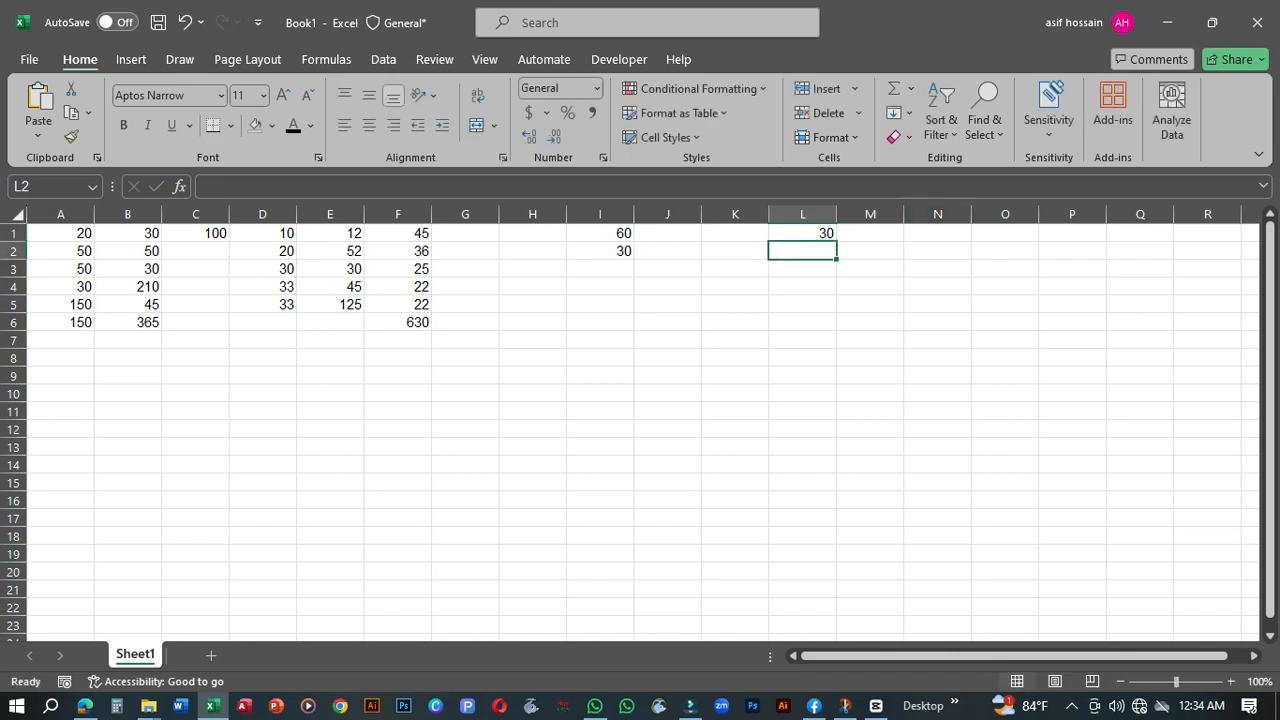
pyautogui.press('BackSpace')
pyautogui.press('Up')
pyautogui.press('BackSpace')
pyautogui.hotkey('ctrl', 'Return')
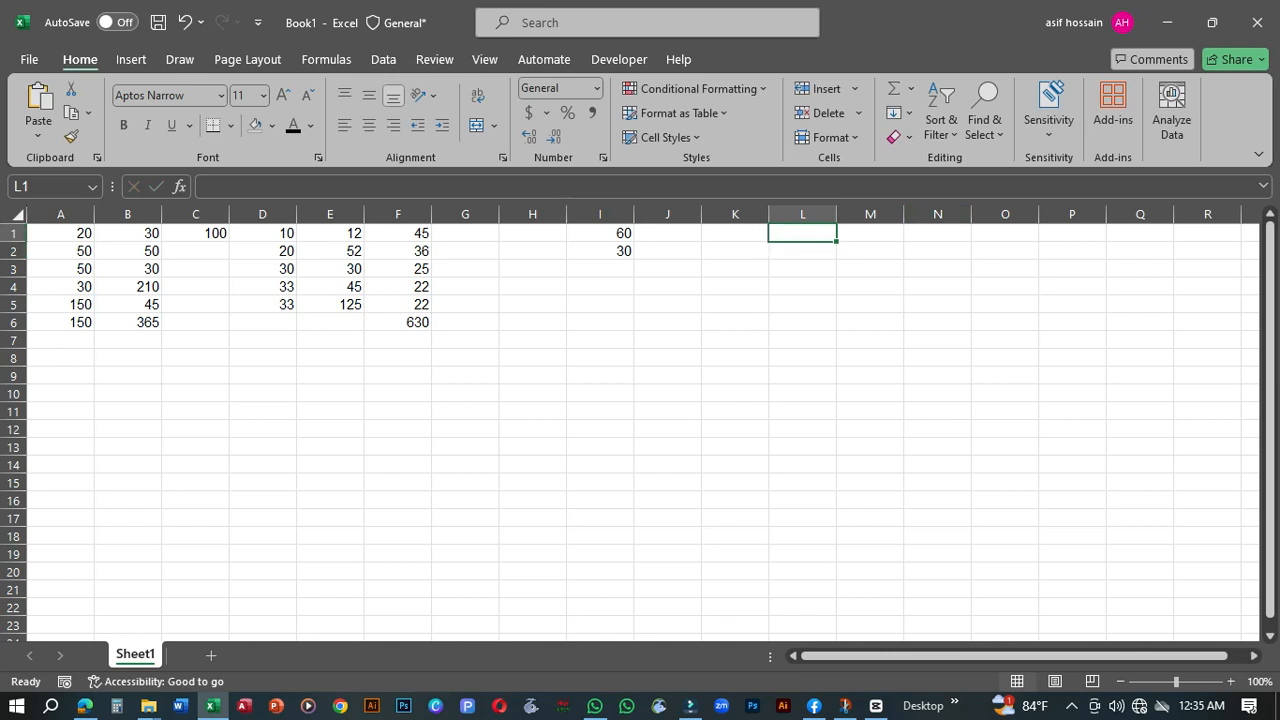
# Enter the numbers 100 and 20 in cells A10 and A11.
pyautogui.click(667, 233)
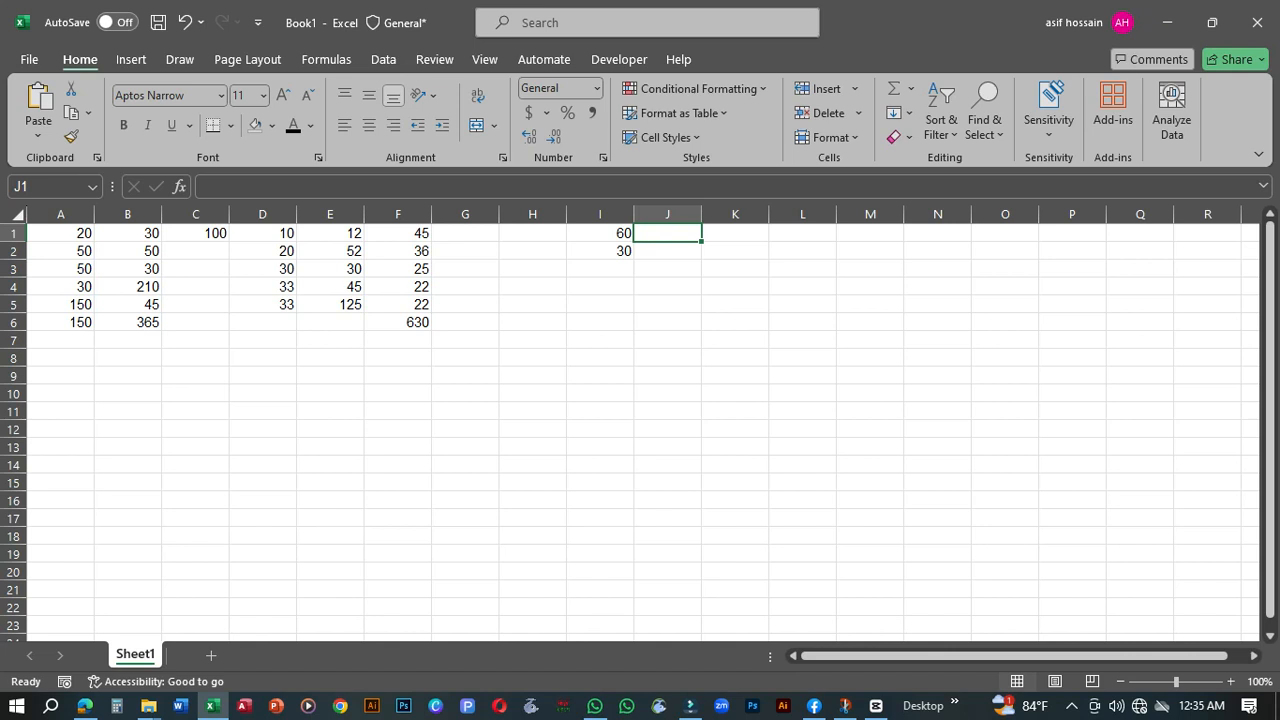
pyautogui.click(60, 394)
pyautogui.write('100')
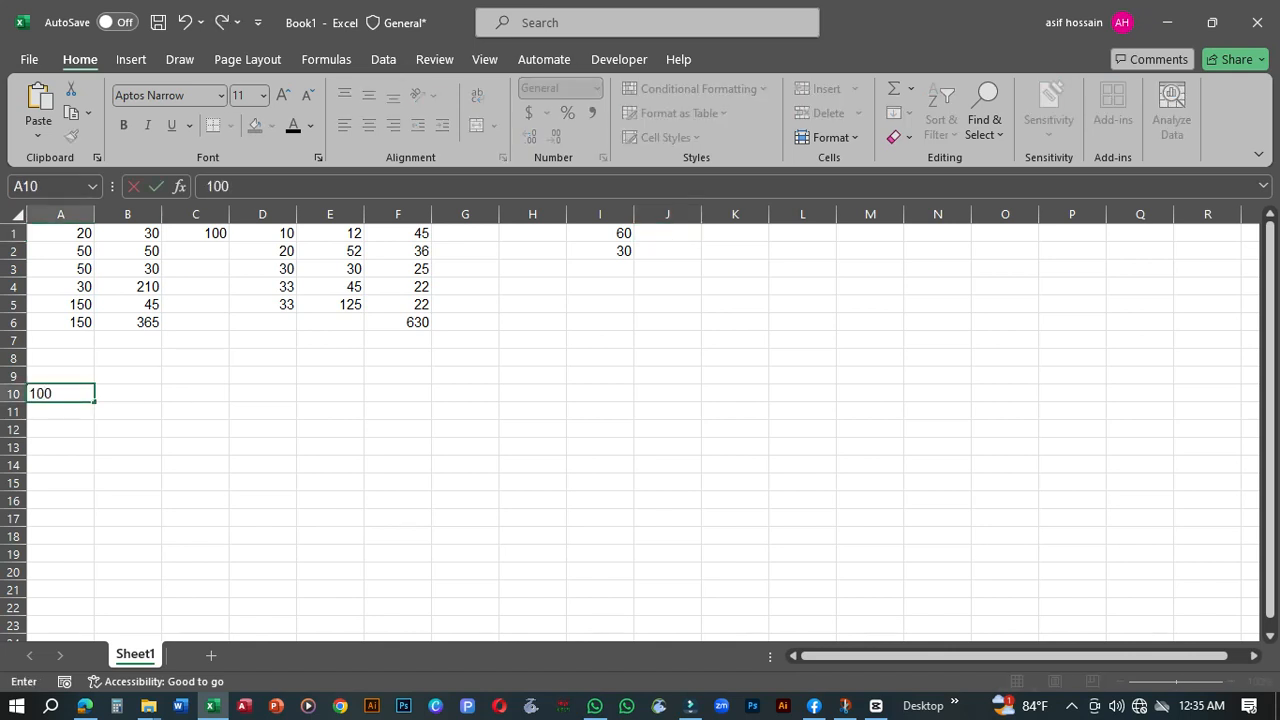
pyautogui.press('Return')
pyautogui.write('2')
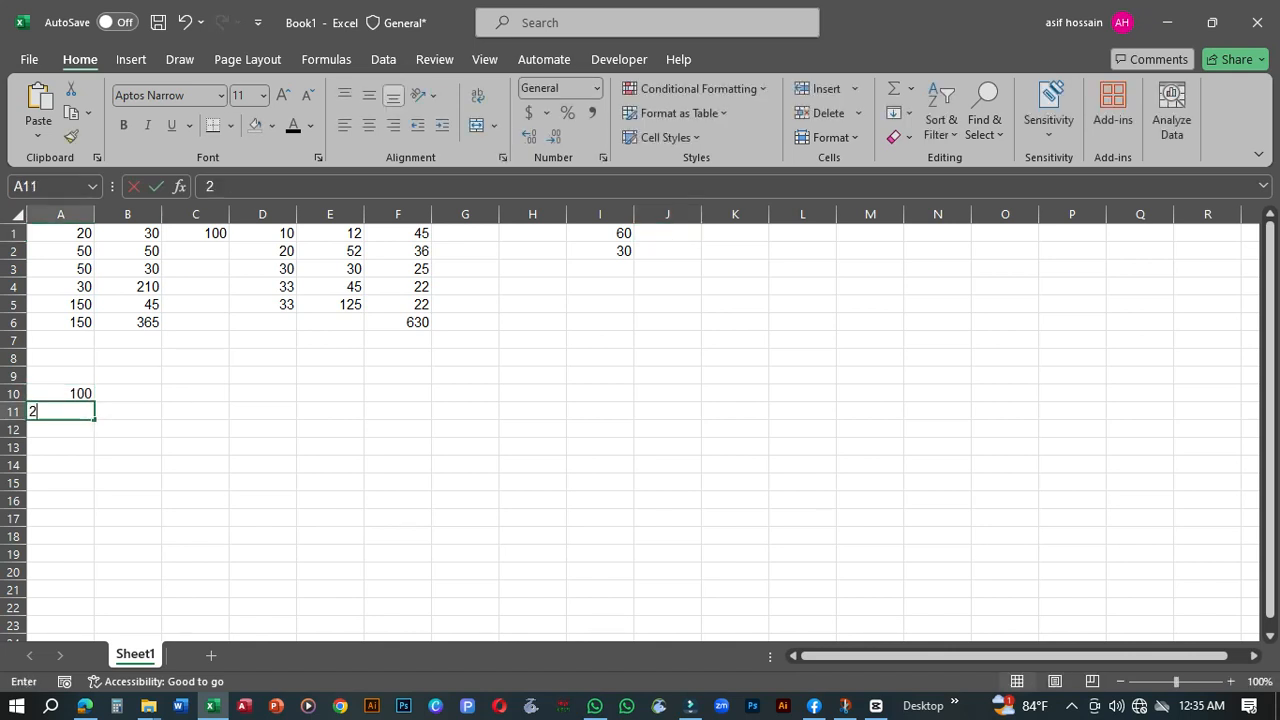
pyautogui.press('BackSpace')
pyautogui.write('300')
pyautogui.press('BackSpace')
pyautogui.press('BackSpace')
pyautogui.press('BackSpace')
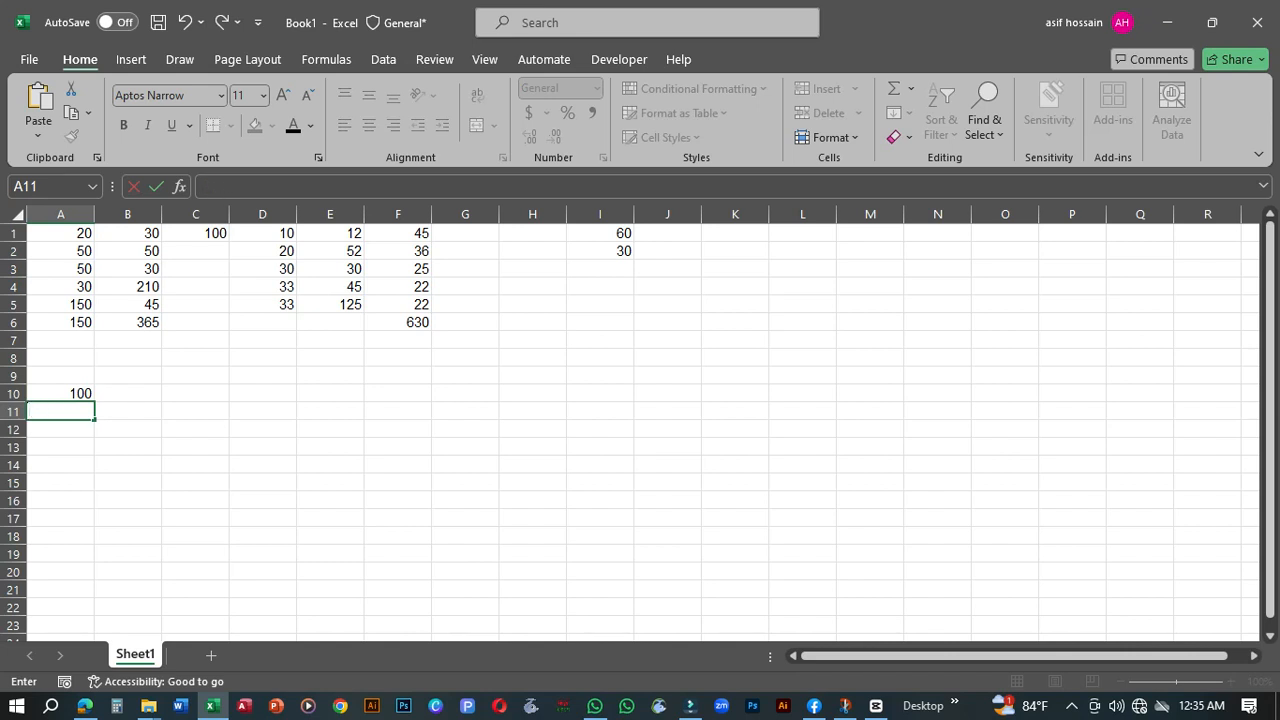
pyautogui.write('20')
pyautogui.press('Return')
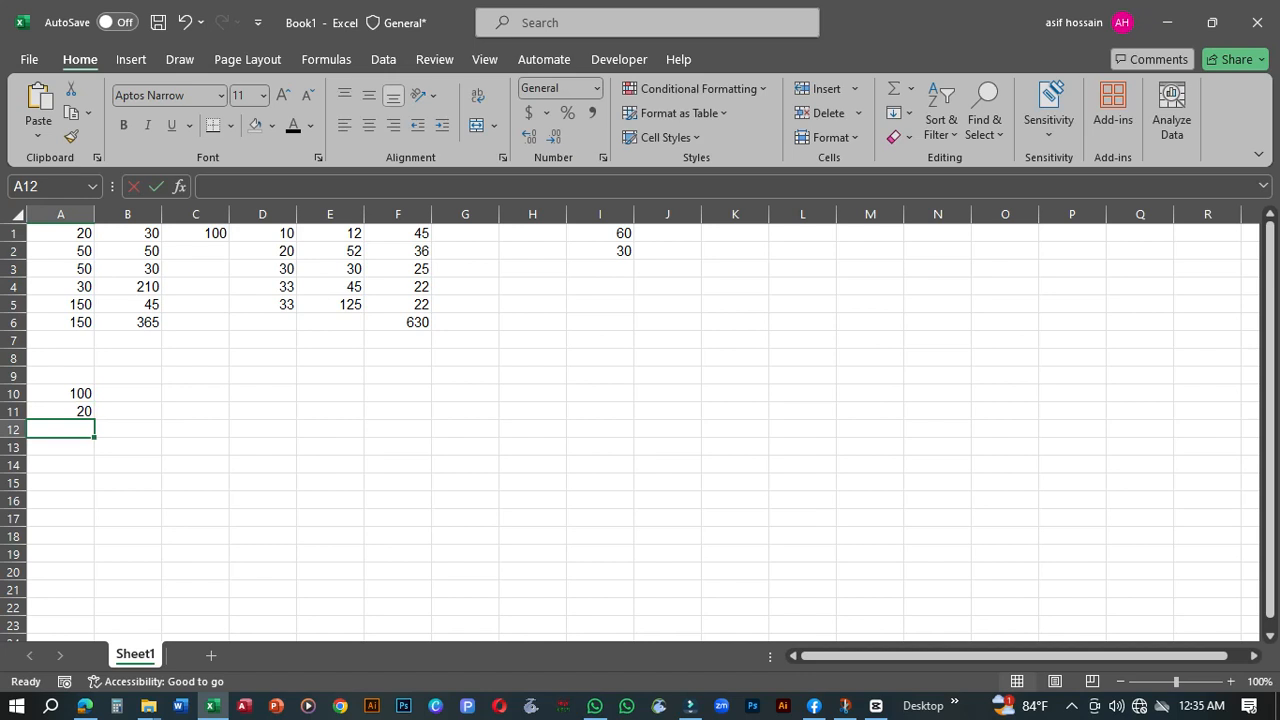
# Subtract by cell reference in cell A12 with the formula =A10-A11.
pyautogui.write('=')
pyautogui.press('Up')
pyautogui.press('Up')
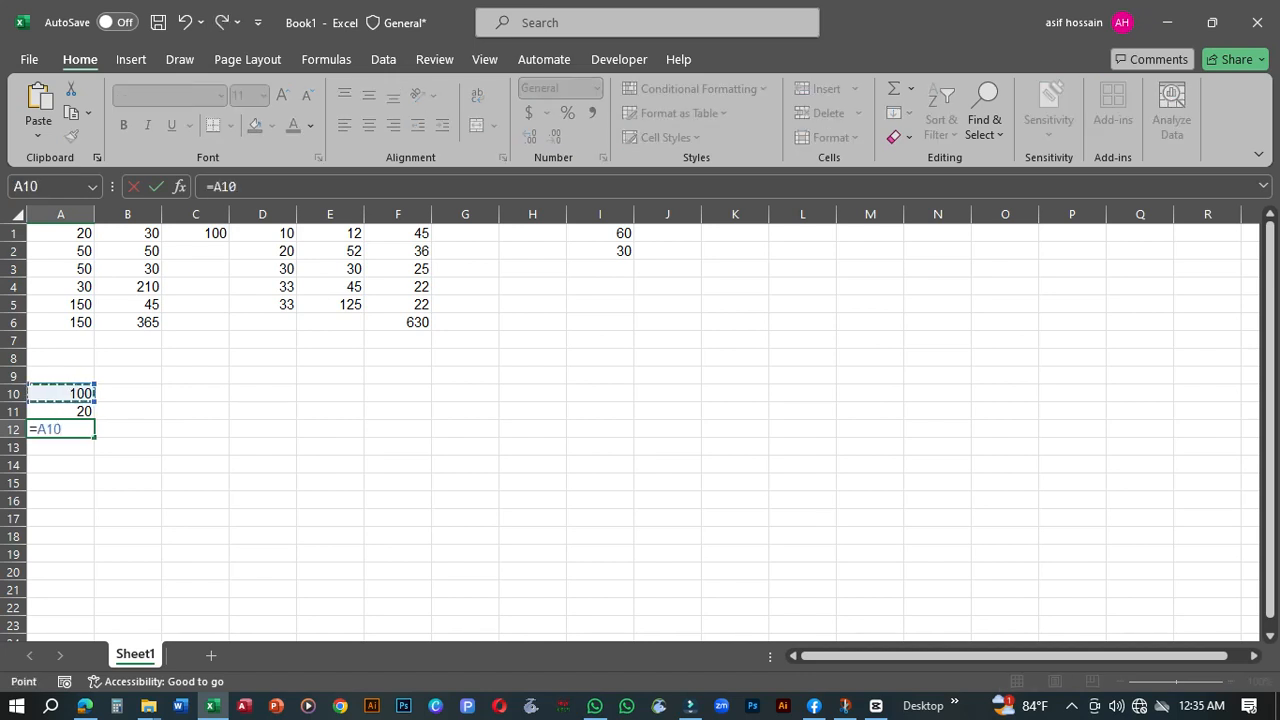
pyautogui.write('-')
pyautogui.press('Up')
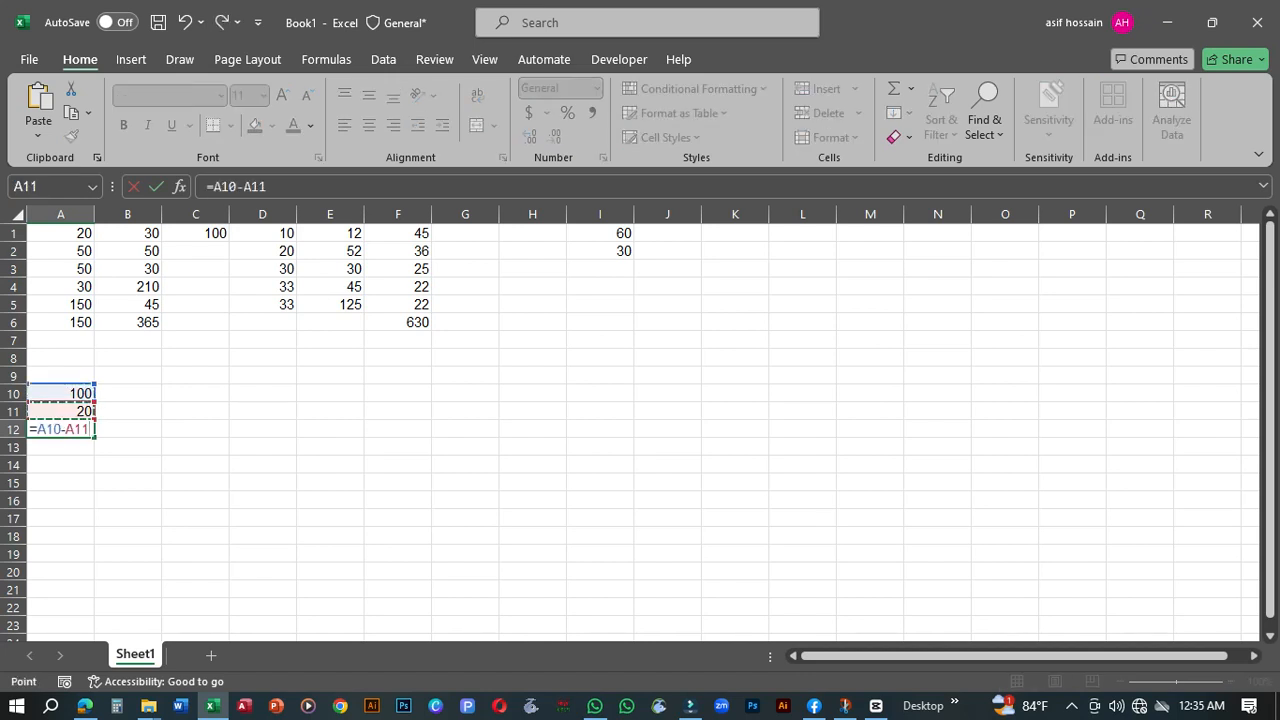
pyautogui.press('Return')
# Enter the direct subtraction formula =100-20 in cell B10.
pyautogui.press('Right')
pyautogui.press('Up')
pyautogui.press('Up')
pyautogui.press('Up')
pyautogui.write('=')
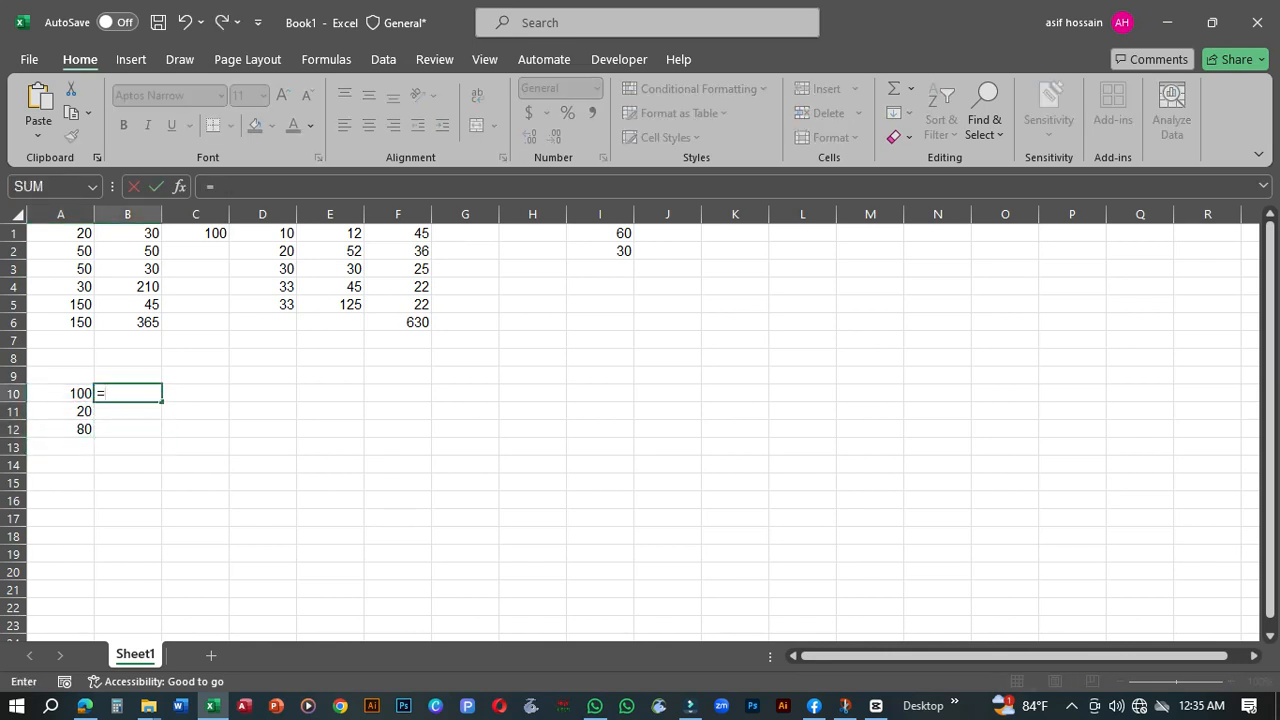
pyautogui.write('100-20')
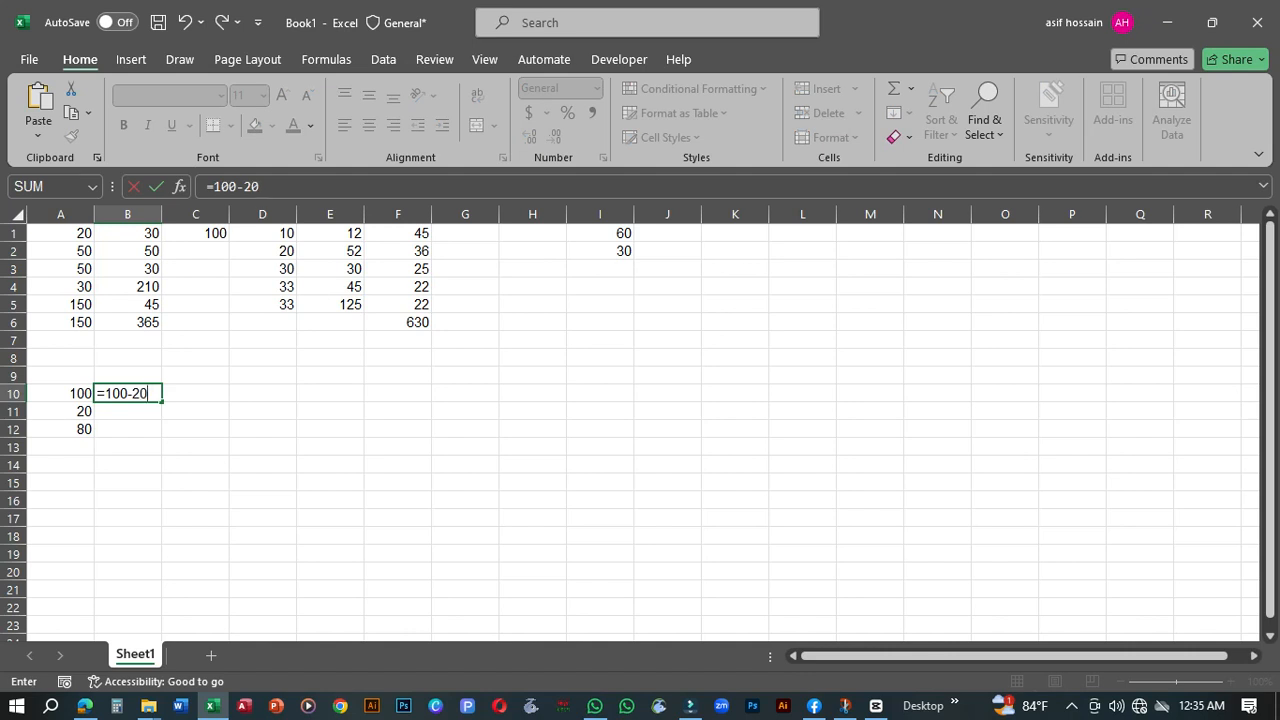
pyautogui.press('Return')
# Enter the numbers 100 and 50 in cells C10 and C11.
pyautogui.press('Down')
pyautogui.press('Down')
pyautogui.press('Down')
pyautogui.press('Left')
pyautogui.press('Right')
pyautogui.press('Right')
pyautogui.press('Right')
pyautogui.press('Right')
pyautogui.press('Up')
pyautogui.press('Up')
pyautogui.press('Up')
pyautogui.press('Left')
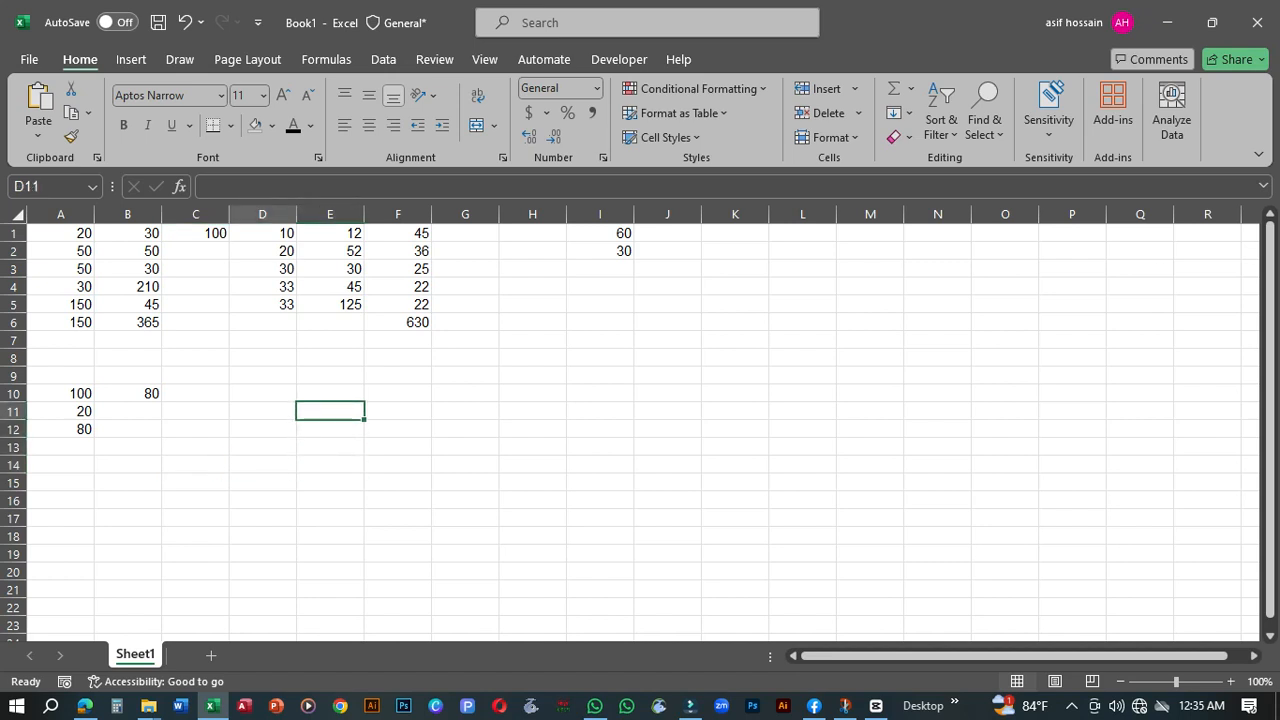
pyautogui.press('Up')
pyautogui.press('Left')
pyautogui.write('1')
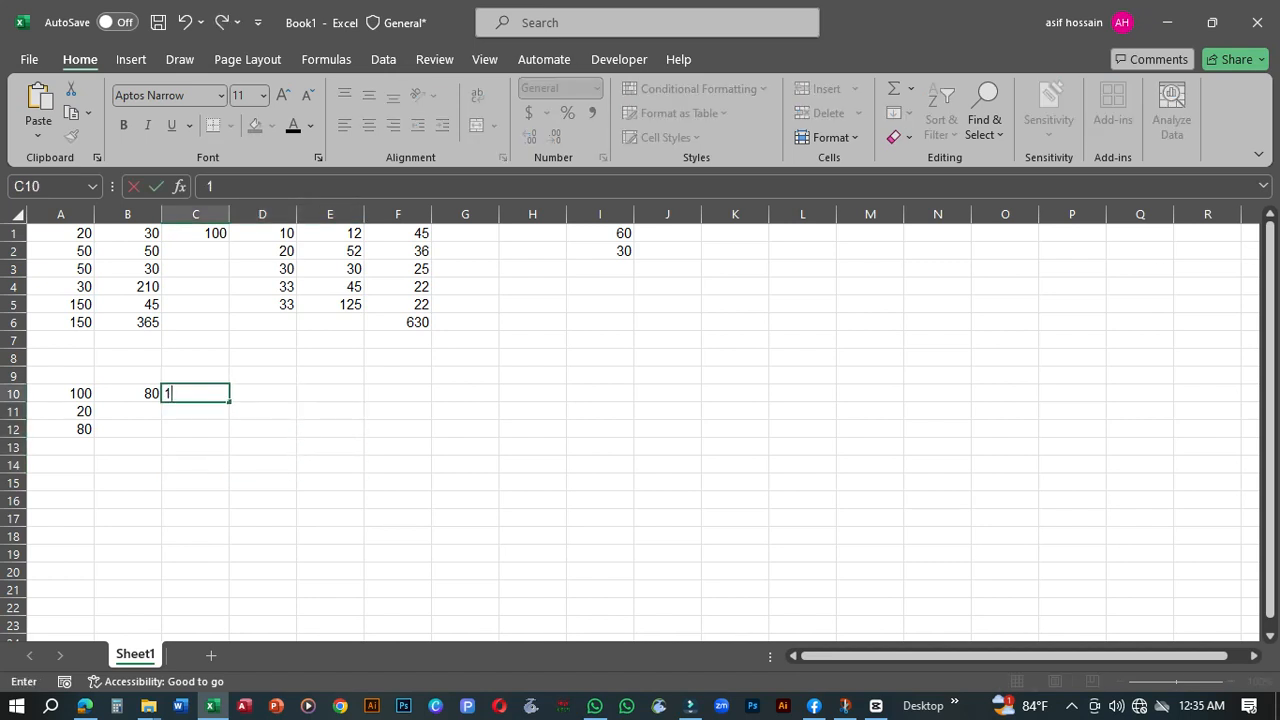
pyautogui.write('00')
pyautogui.press('Return')
pyautogui.write('50')
pyautogui.press('Return')
# Multiply by cell reference in cell C12 with the formula =C10*C11.
pyautogui.write('=')
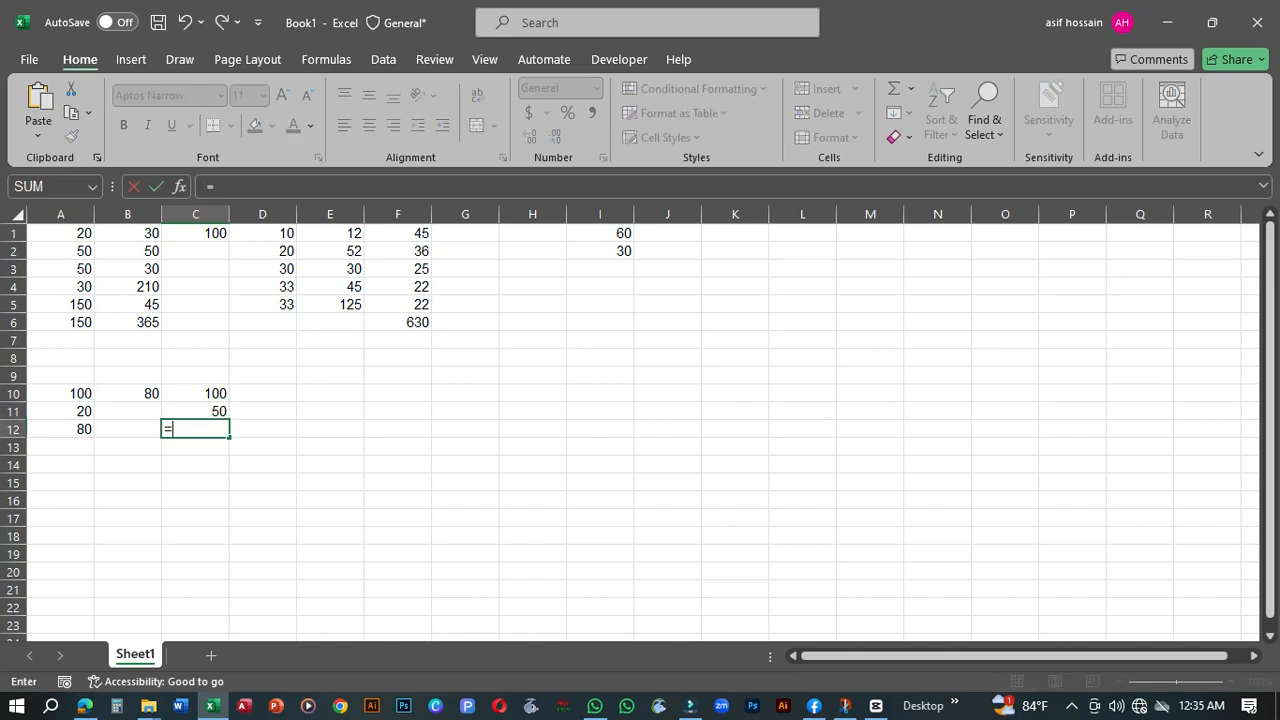
pyautogui.press('Up')
pyautogui.press('Up')
pyautogui.write('*')
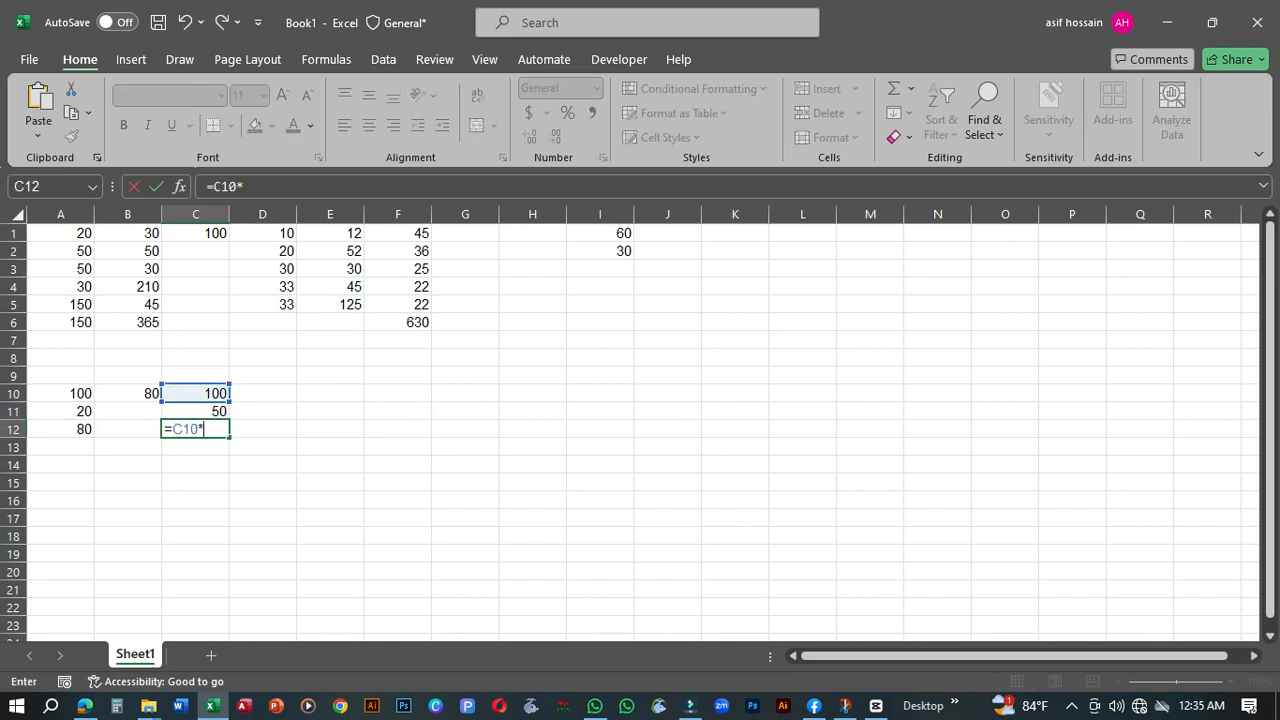
pyautogui.press('Down')
pyautogui.press('Return')
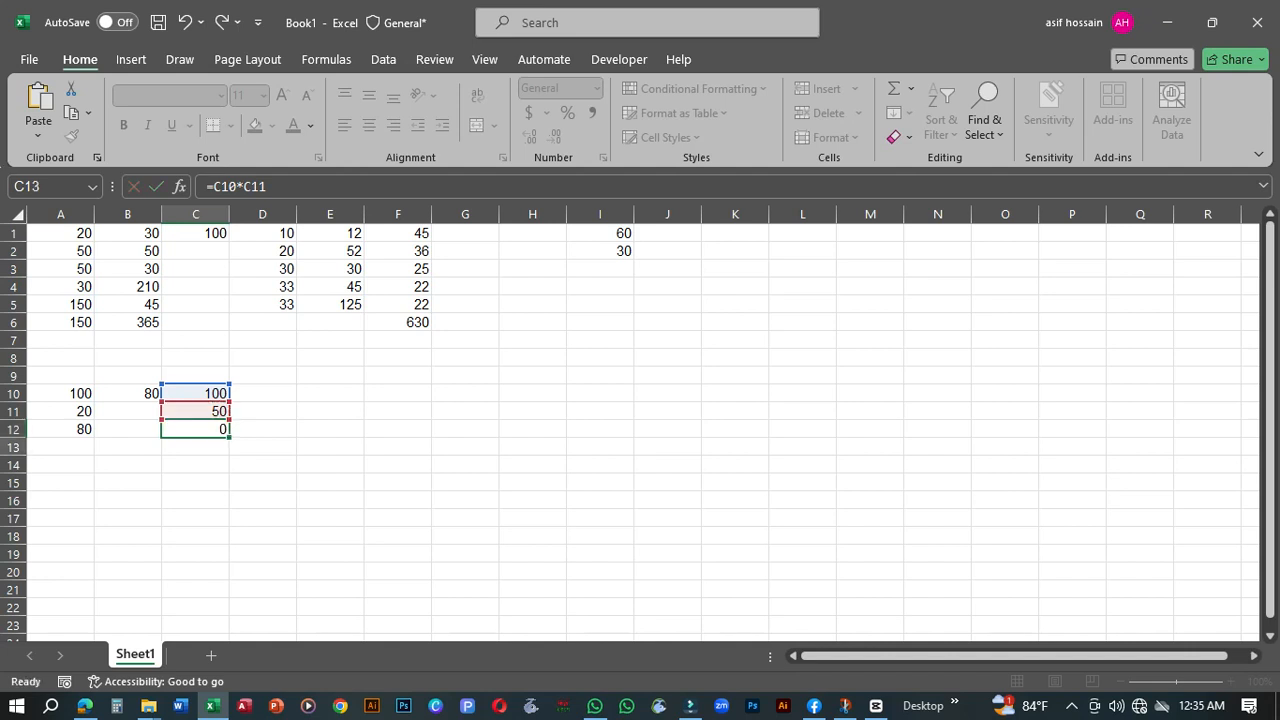
# Enter the direct multiplication formula =100*50 in cell D10.
pyautogui.press('Right')
pyautogui.press('Up')
pyautogui.press('Up')
pyautogui.press('Up')
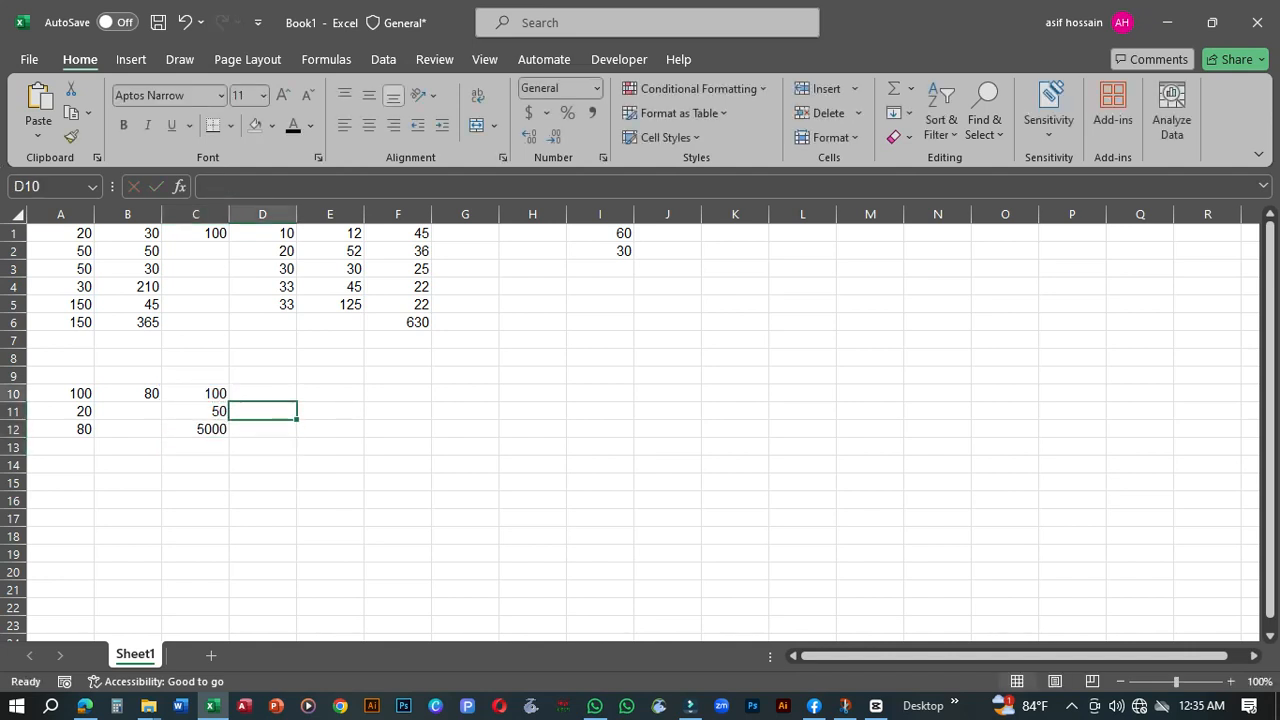
pyautogui.write('=100')
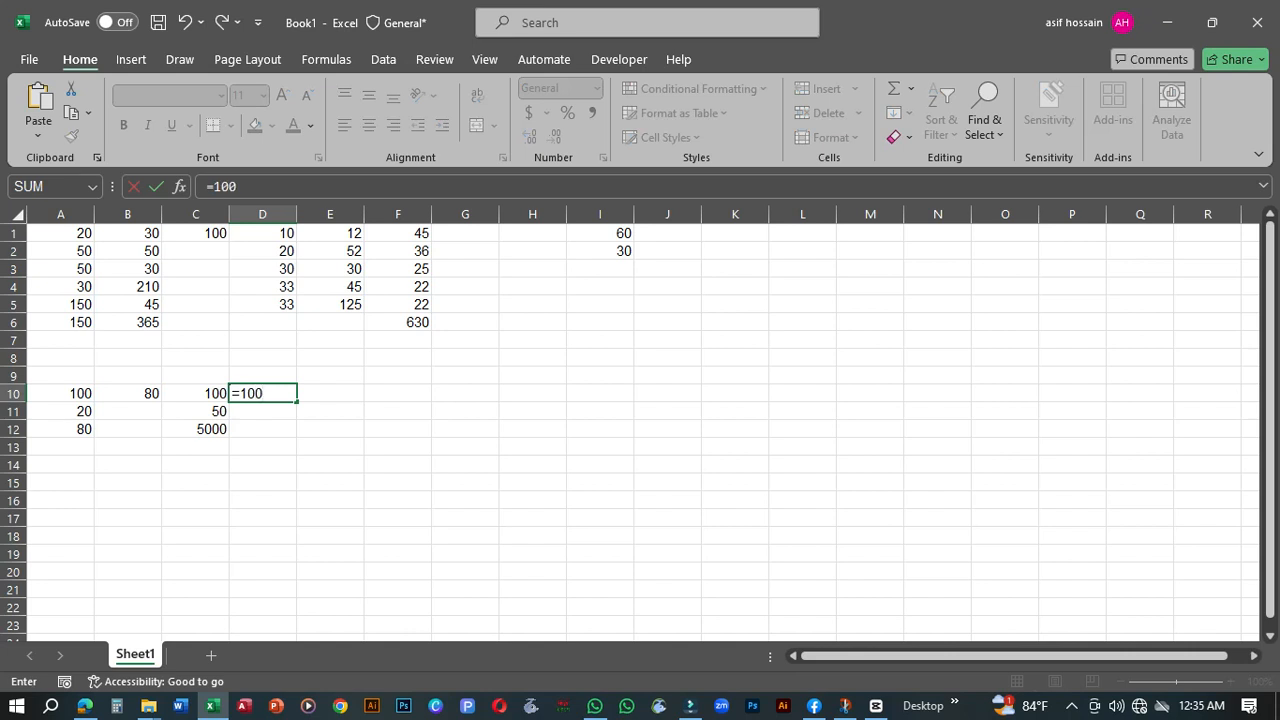
pyautogui.write('*50')
pyautogui.press('Return')
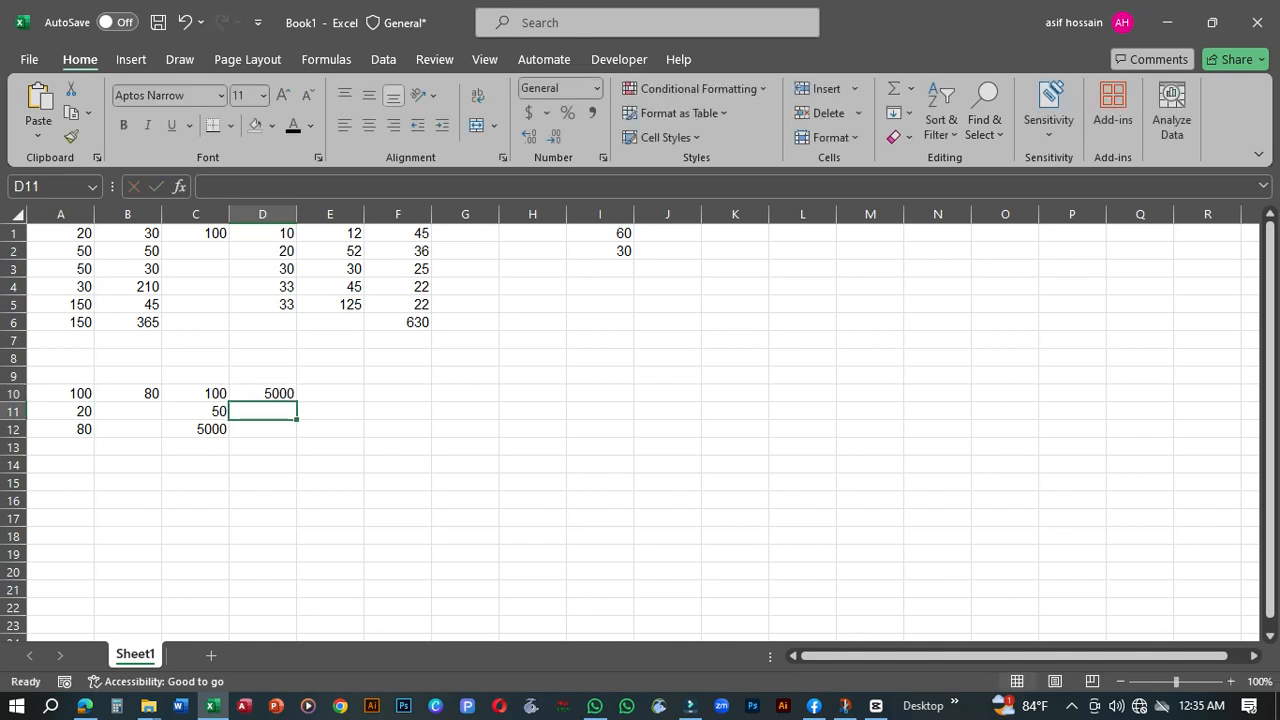
# Enter the numbers 100 and 5 in cells D11 and D12.
pyautogui.write('100')
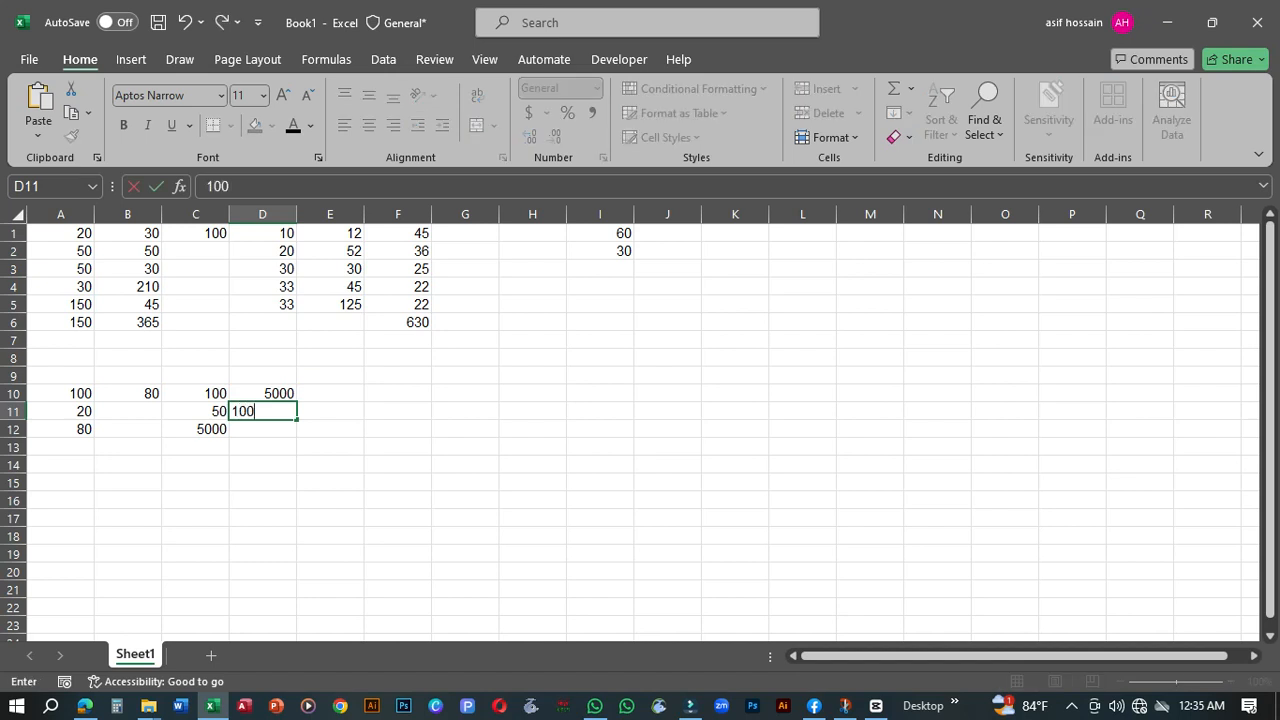
pyautogui.press('Return')
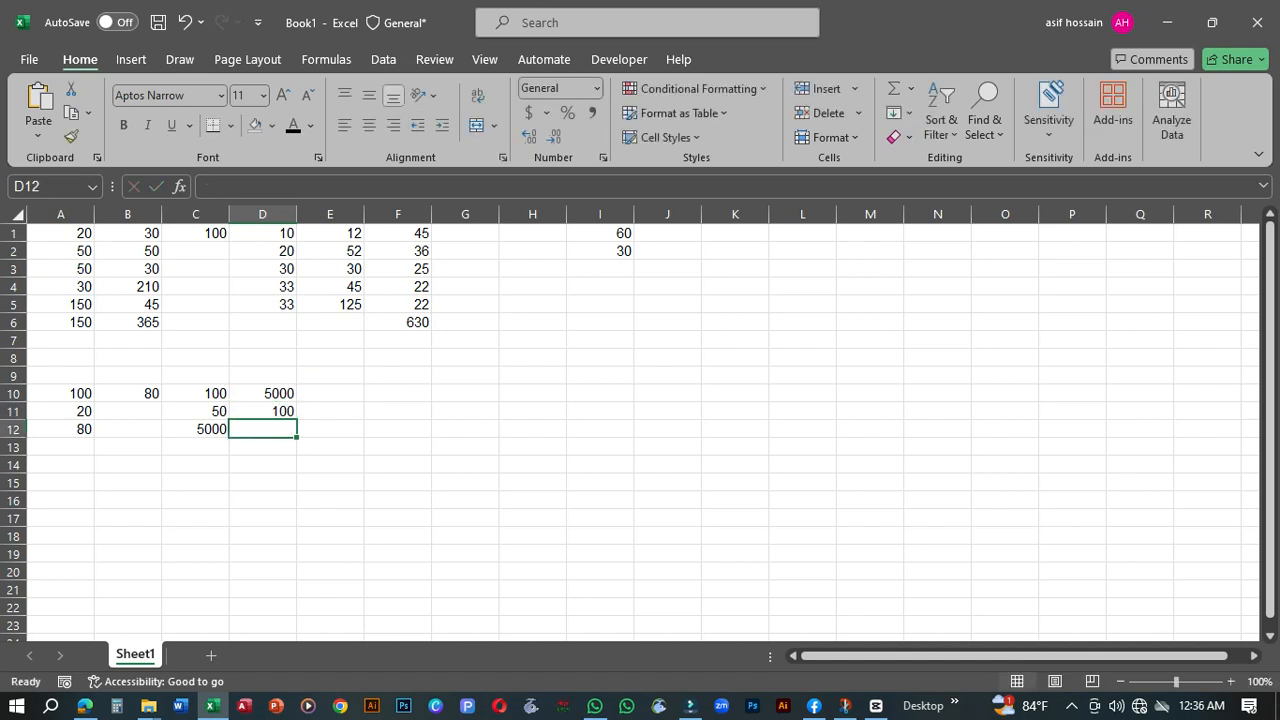
pyautogui.write('5')
pyautogui.press('Return')
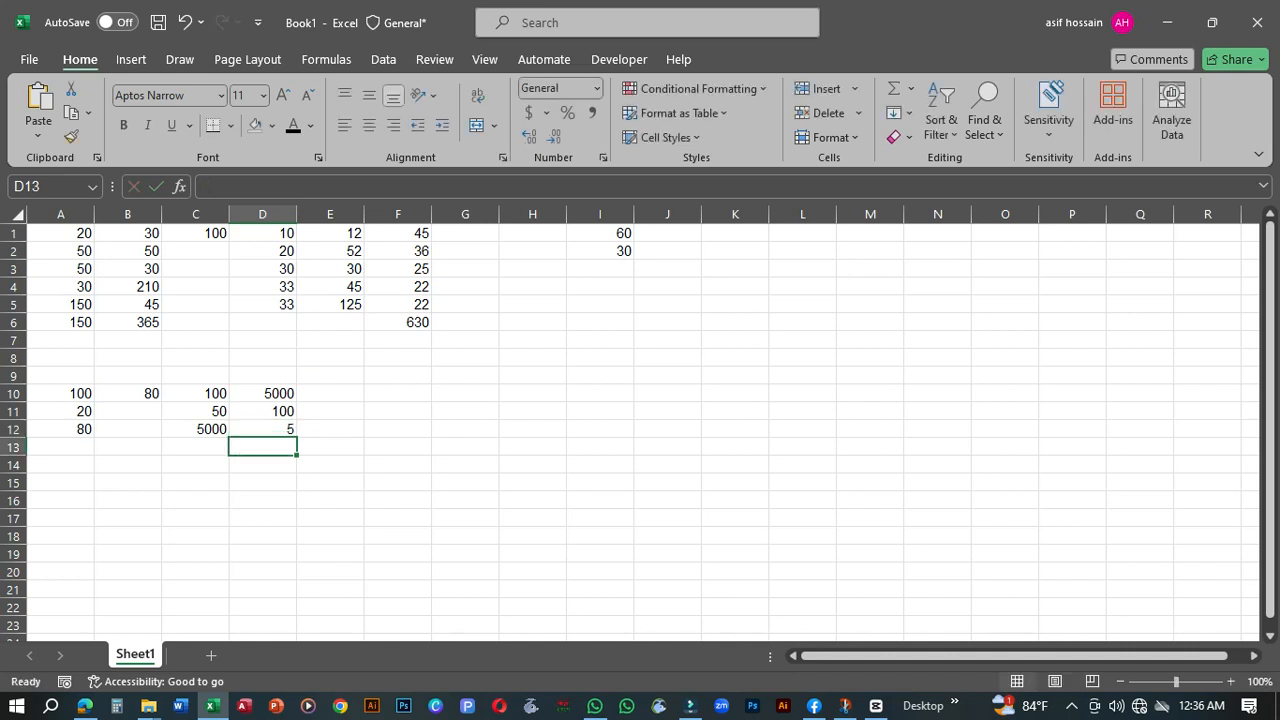
# Divide by cell reference in cell D13 with the formula =D11/D12.
pyautogui.write('=')
pyautogui.press('Up')
pyautogui.press('Up')
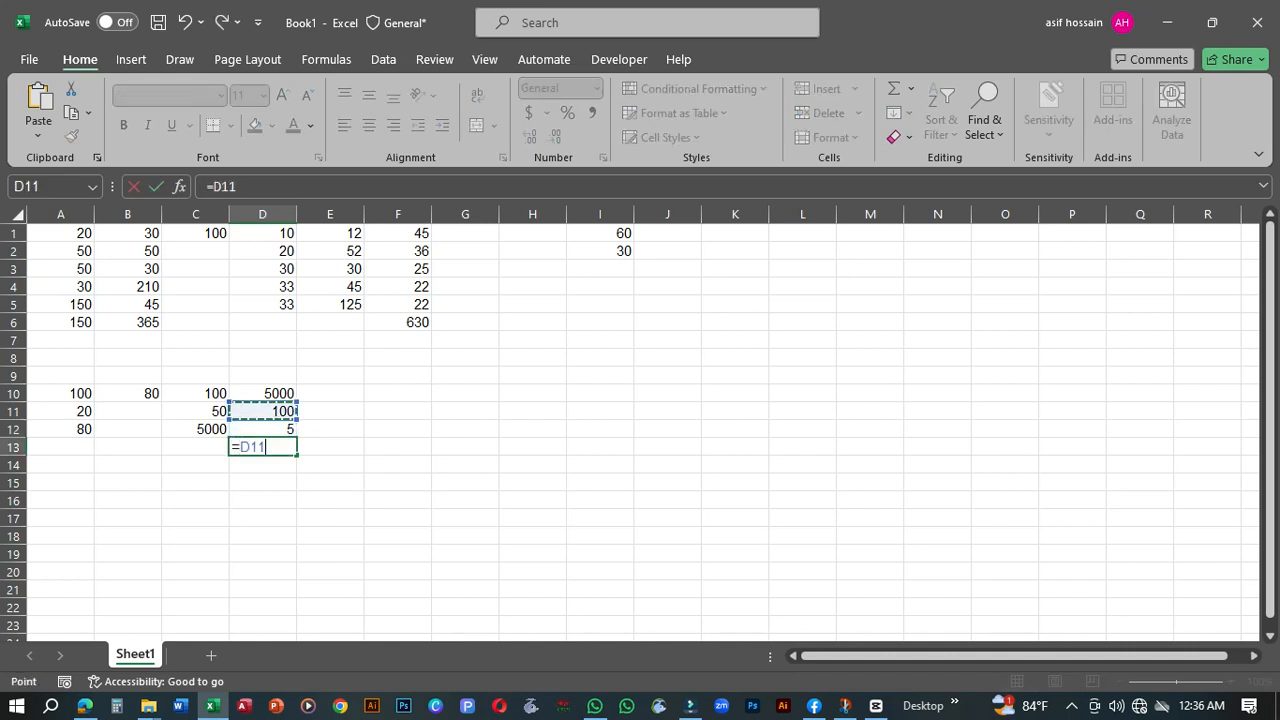
pyautogui.write('/')
pyautogui.press('Up')
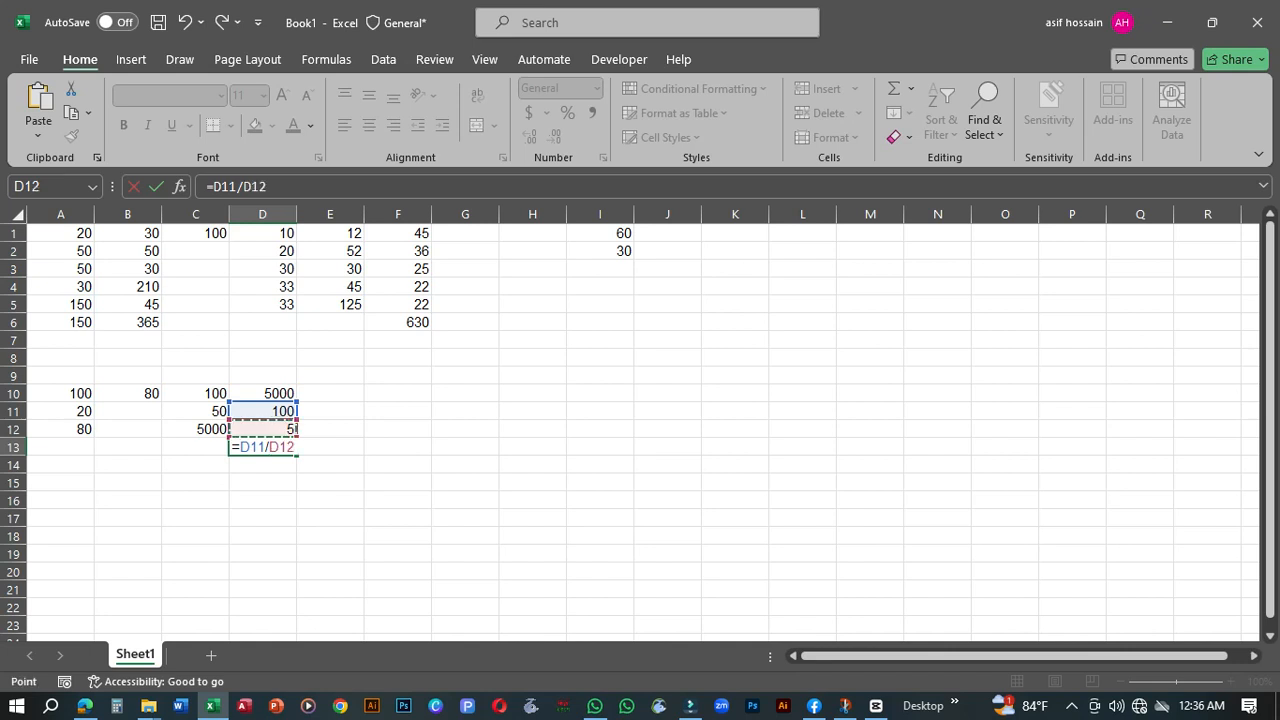
pyautogui.press('Return')
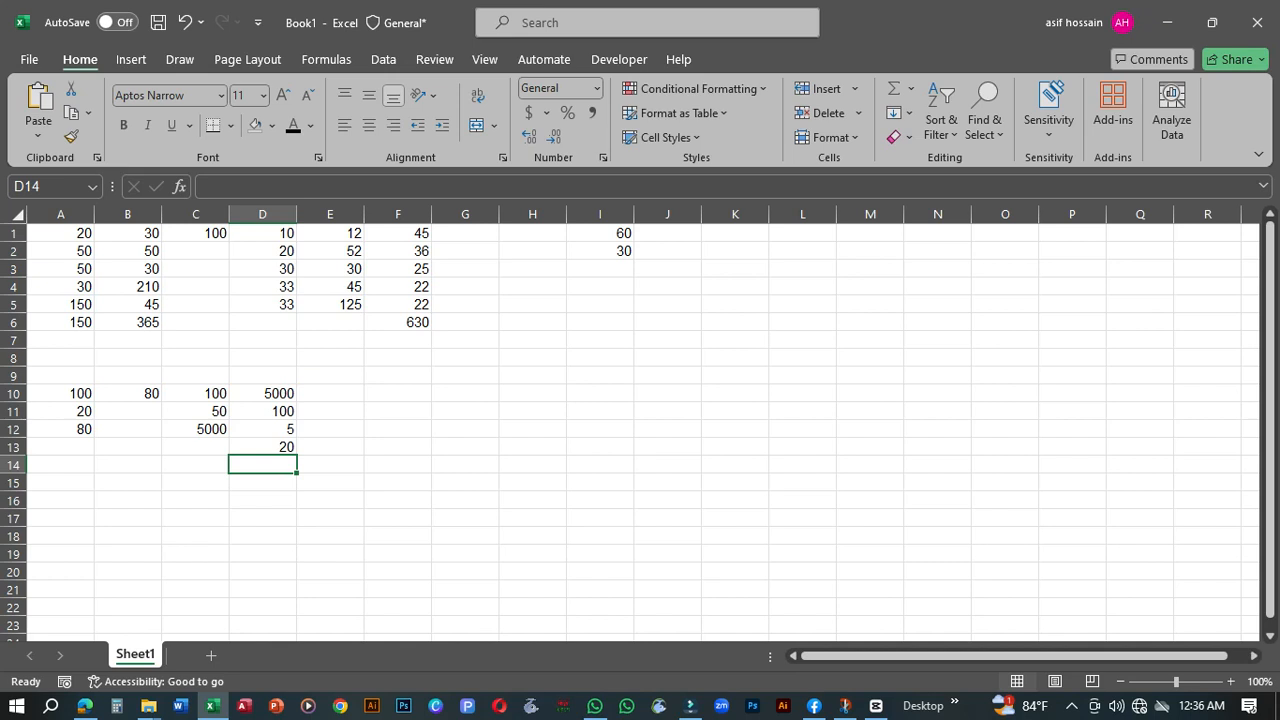
pyautogui.press('Right')
pyautogui.press('Up')
pyautogui.press('Up')
pyautogui.press('Up')
pyautogui.press('Up')
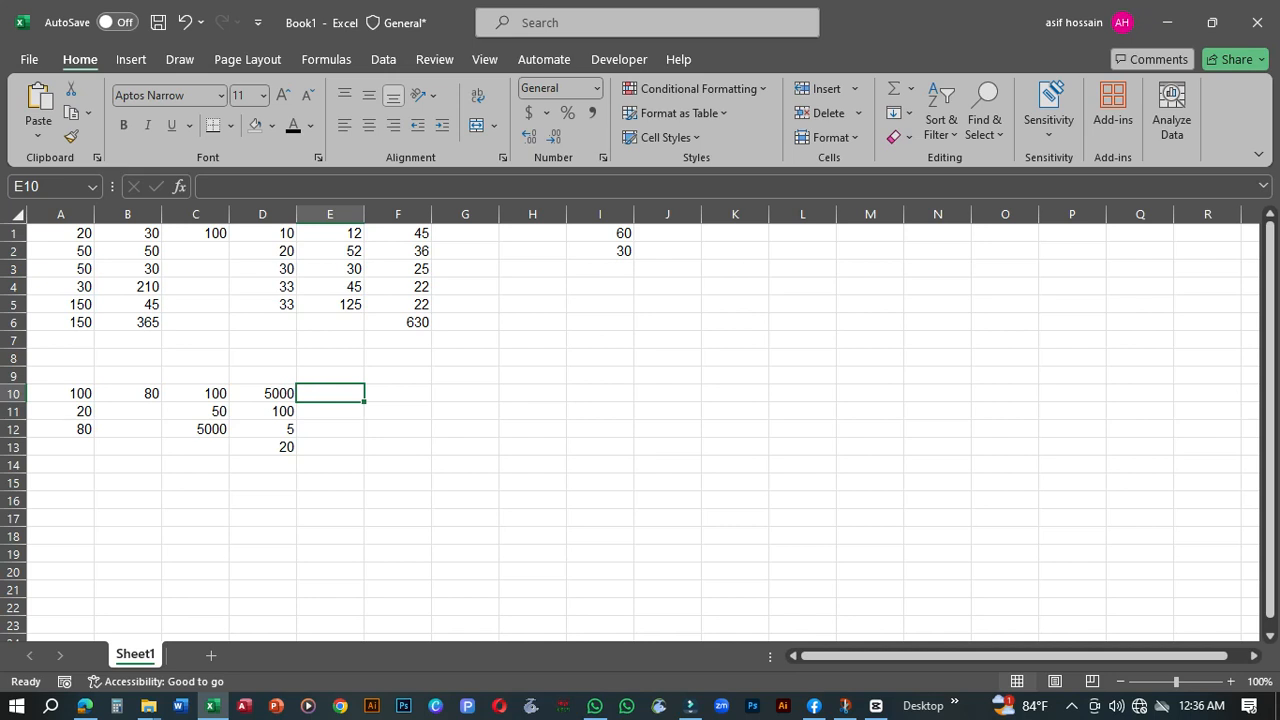
# Enter the numbers 20 and 30 in cells K1 and K2.
pyautogui.click(735, 233)
pyautogui.write('20')
pyautogui.press('Return')
pyautogui.write('30')
pyautogui.press('Return')
# Apply AutoSum to the range K1:K23 so that the column total goes in cell K23.
pyautogui.moveTo(735, 233); pyautogui.dragTo(740, 625)
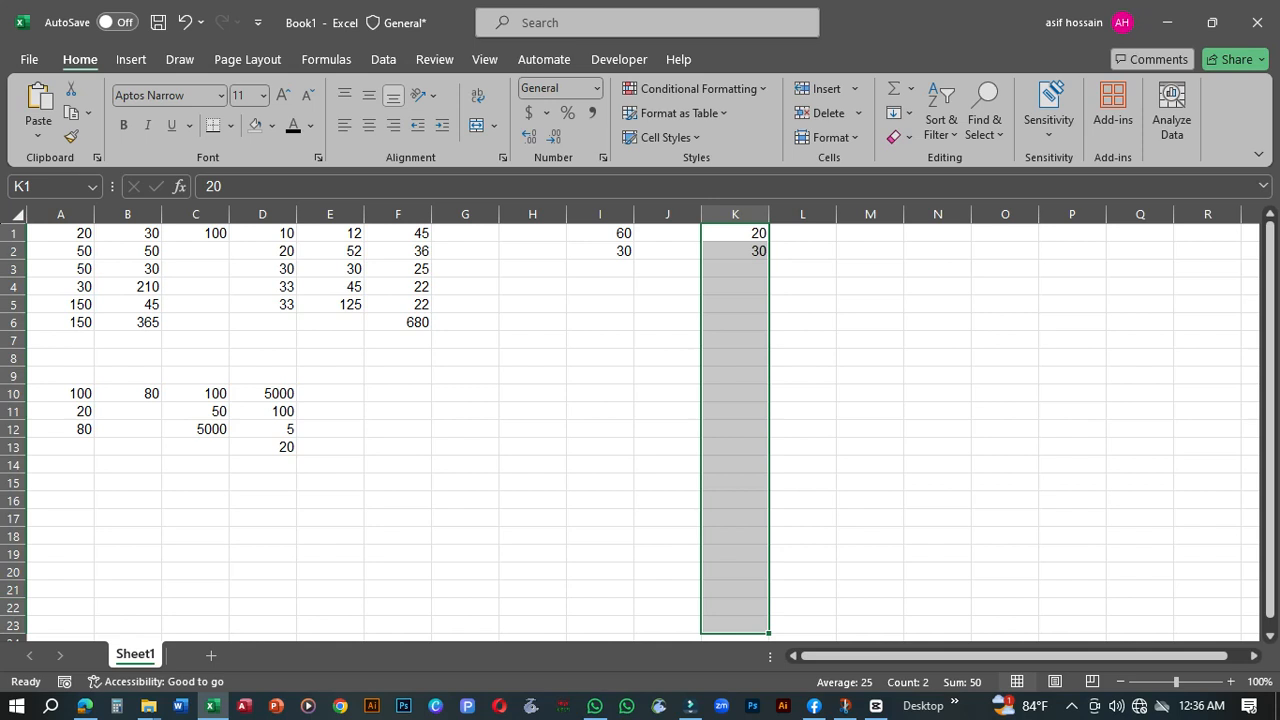
pyautogui.click(911, 89)
pyautogui.click(911, 89)
pyautogui.click(893, 89)
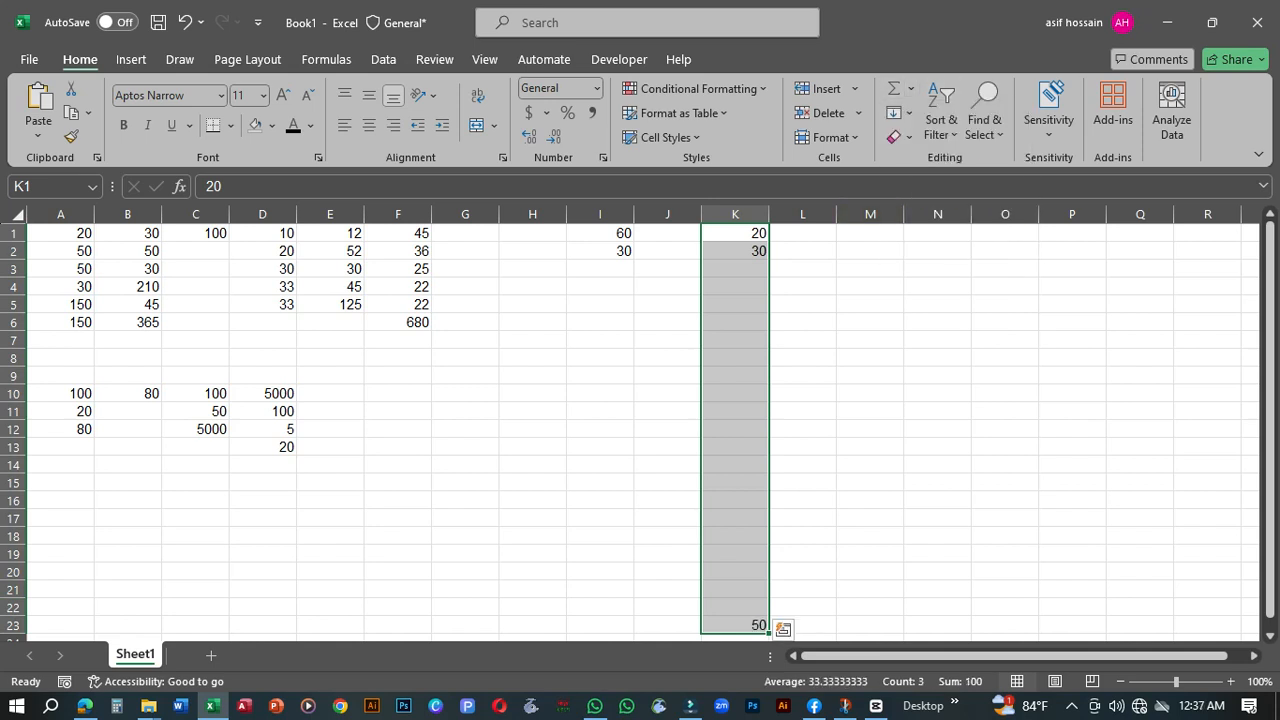
# Enter 32 in cell K7 and 52 in cell K8, within the range summed in column K.
pyautogui.moveTo(735, 268); pyautogui.dragTo(735, 608)
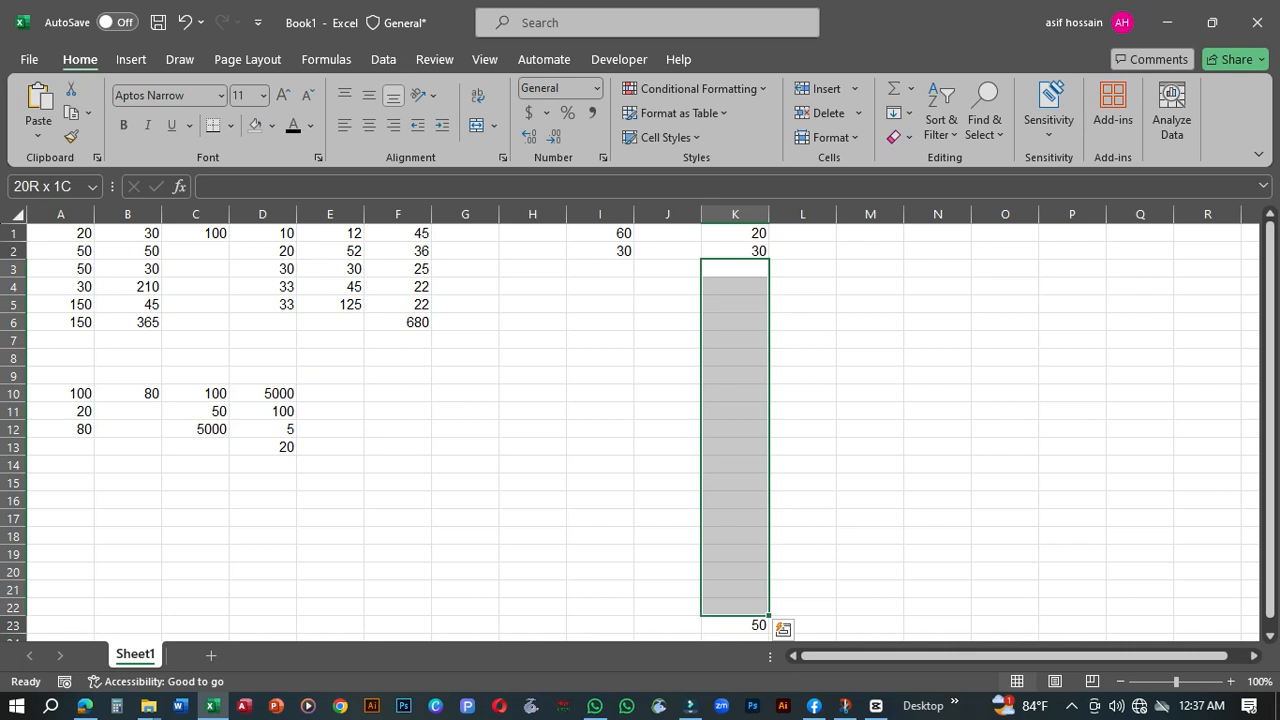
pyautogui.doubleClick(735, 607)
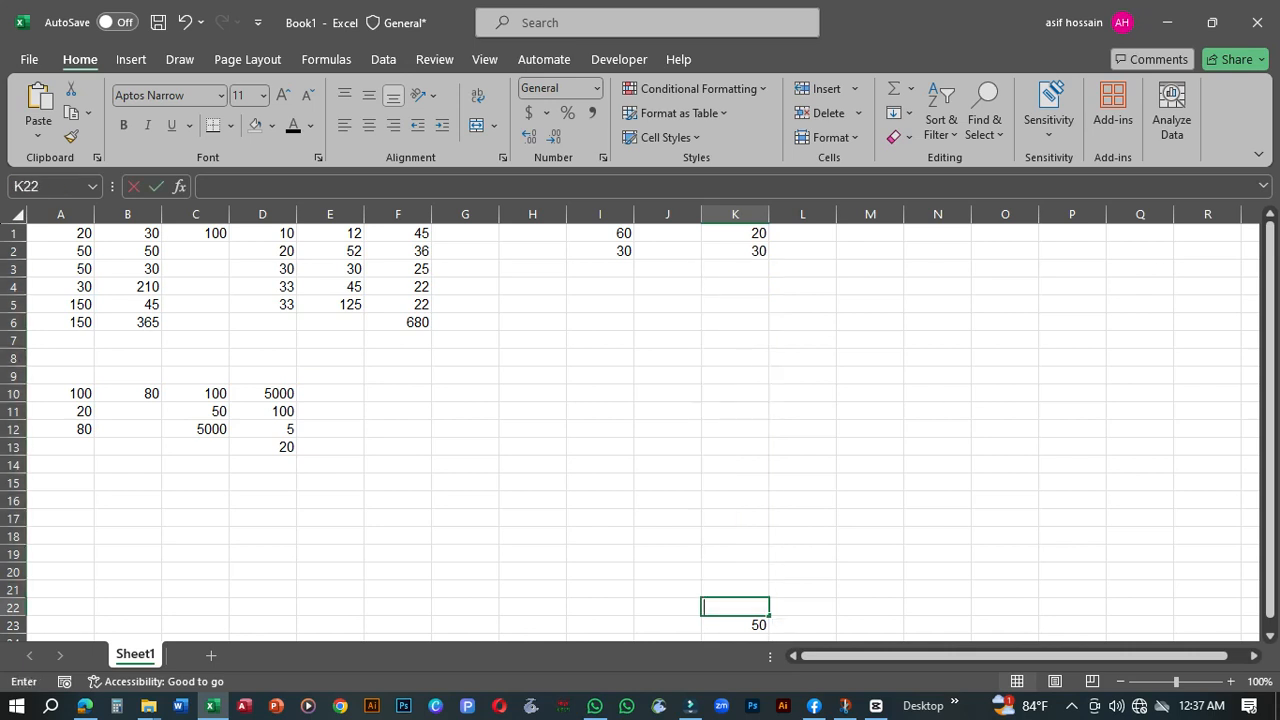
pyautogui.click(735, 269)
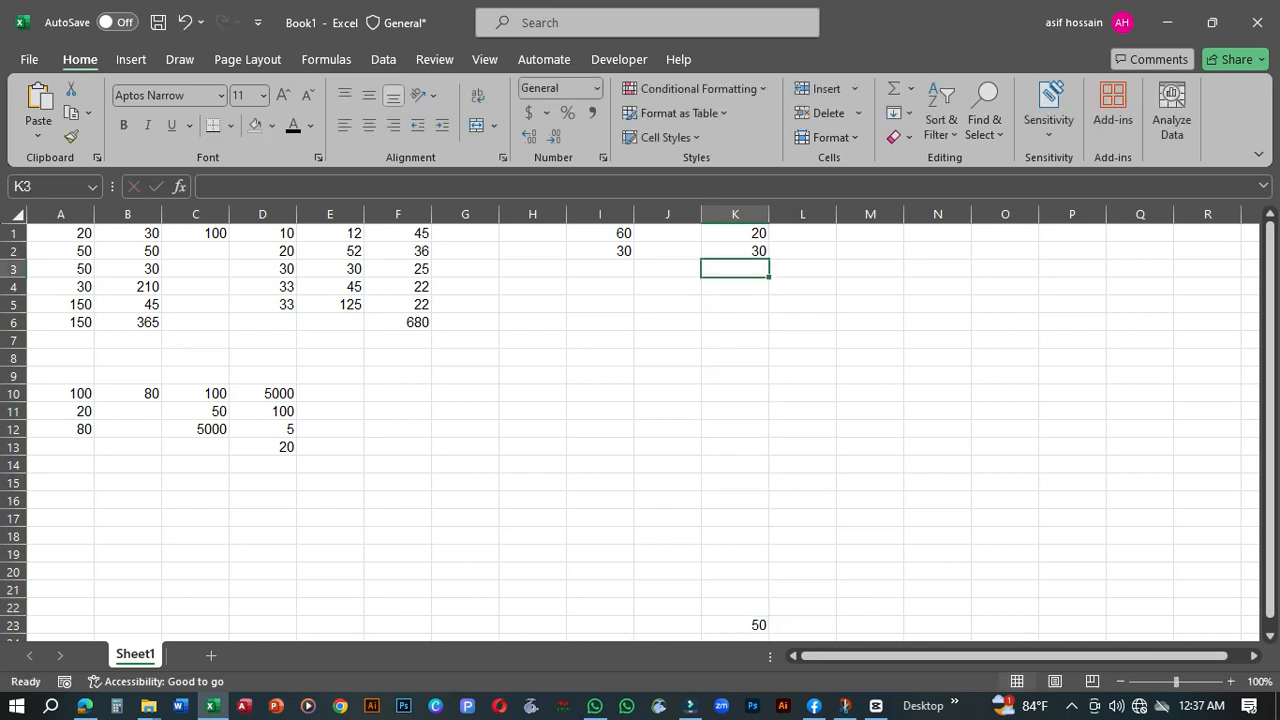
pyautogui.press('Down')
pyautogui.press('Down')
pyautogui.press('Down')
pyautogui.press('Down')
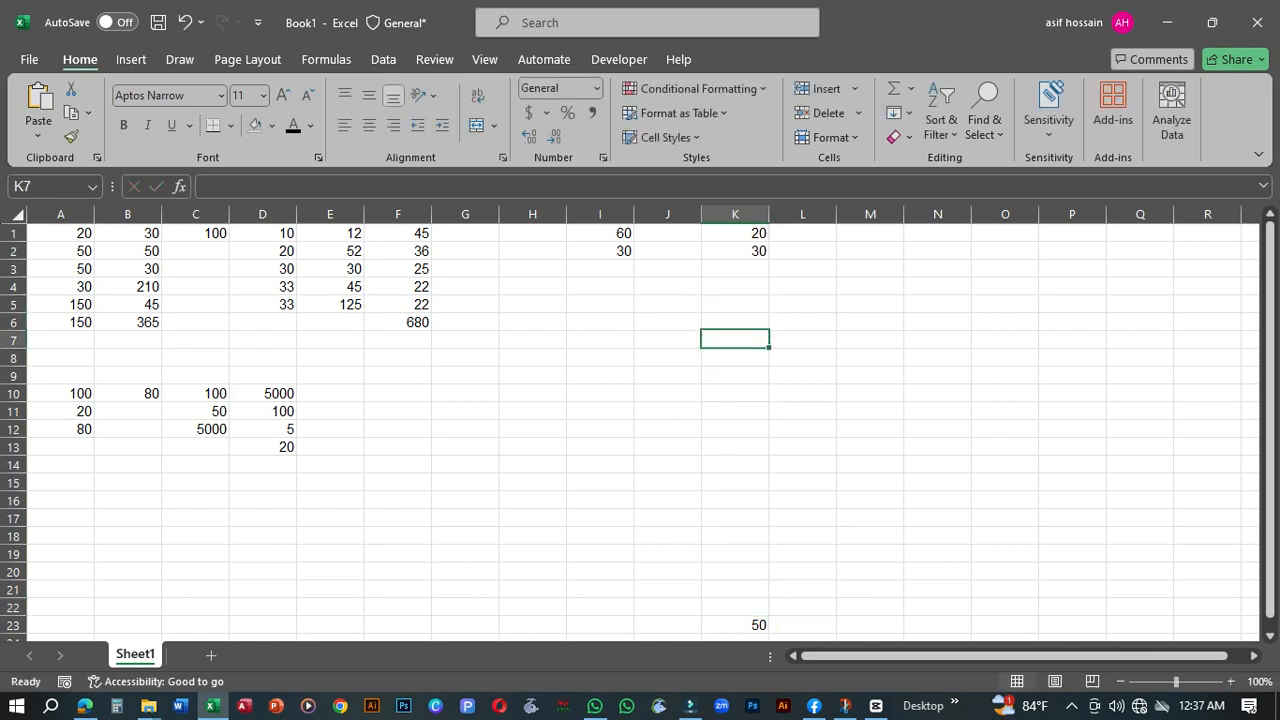
pyautogui.write('32')
pyautogui.press('Return')
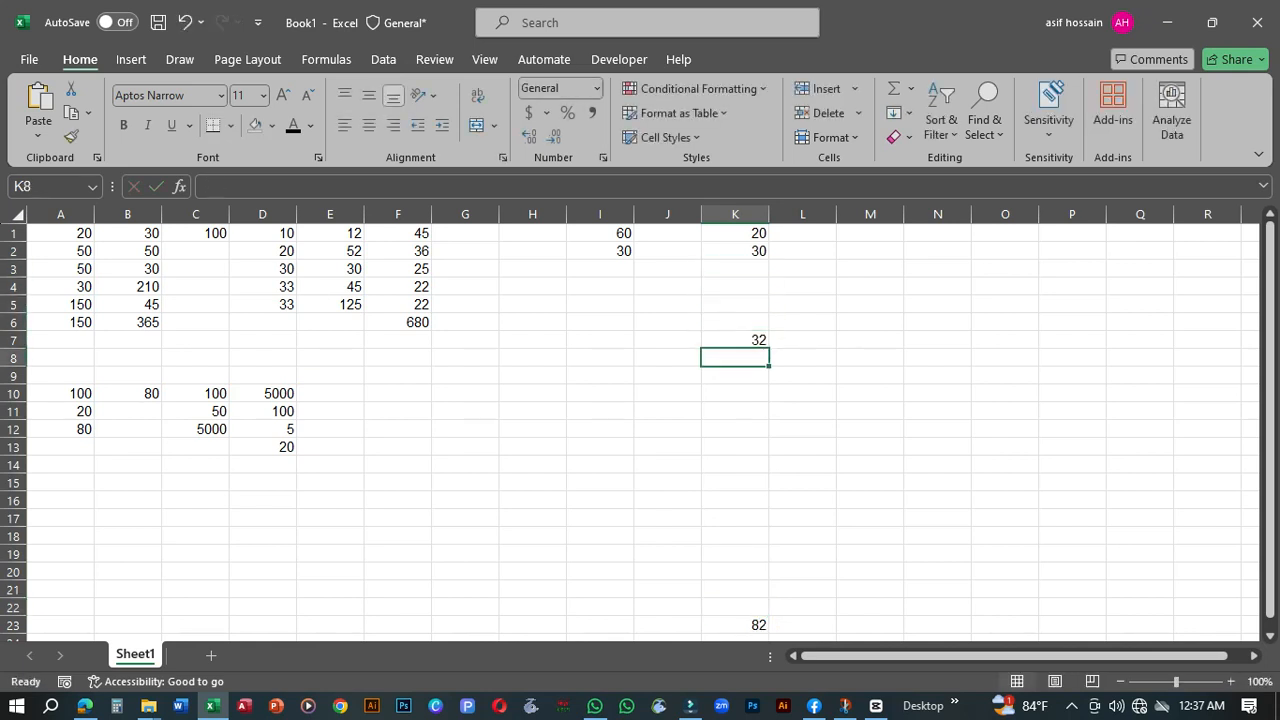
pyautogui.write('52')
pyautogui.press('Return')
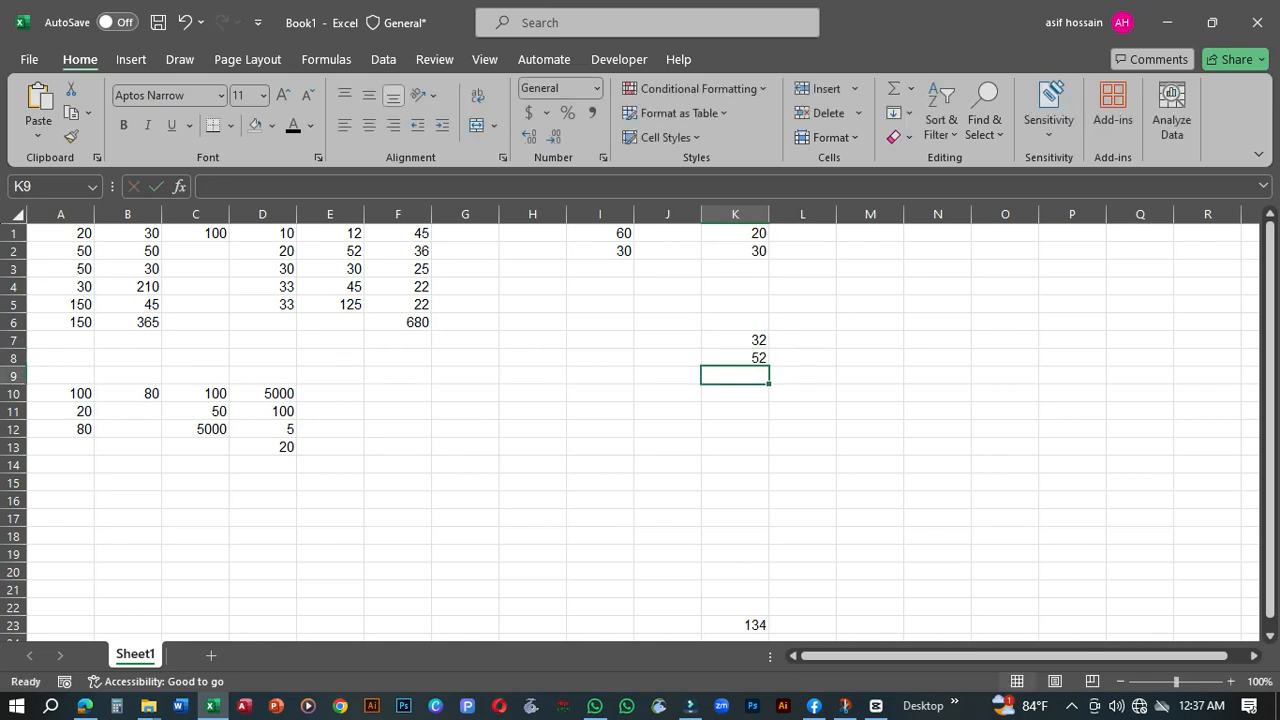
# Enter the base amount 1000 in cell M1.
pyautogui.press('Right')
pyautogui.press('Up')
pyautogui.press('Up')
pyautogui.press('Up')
pyautogui.press('Up')
pyautogui.press('Up')
pyautogui.press('Up')
pyautogui.press('Up')
pyautogui.press('Up')
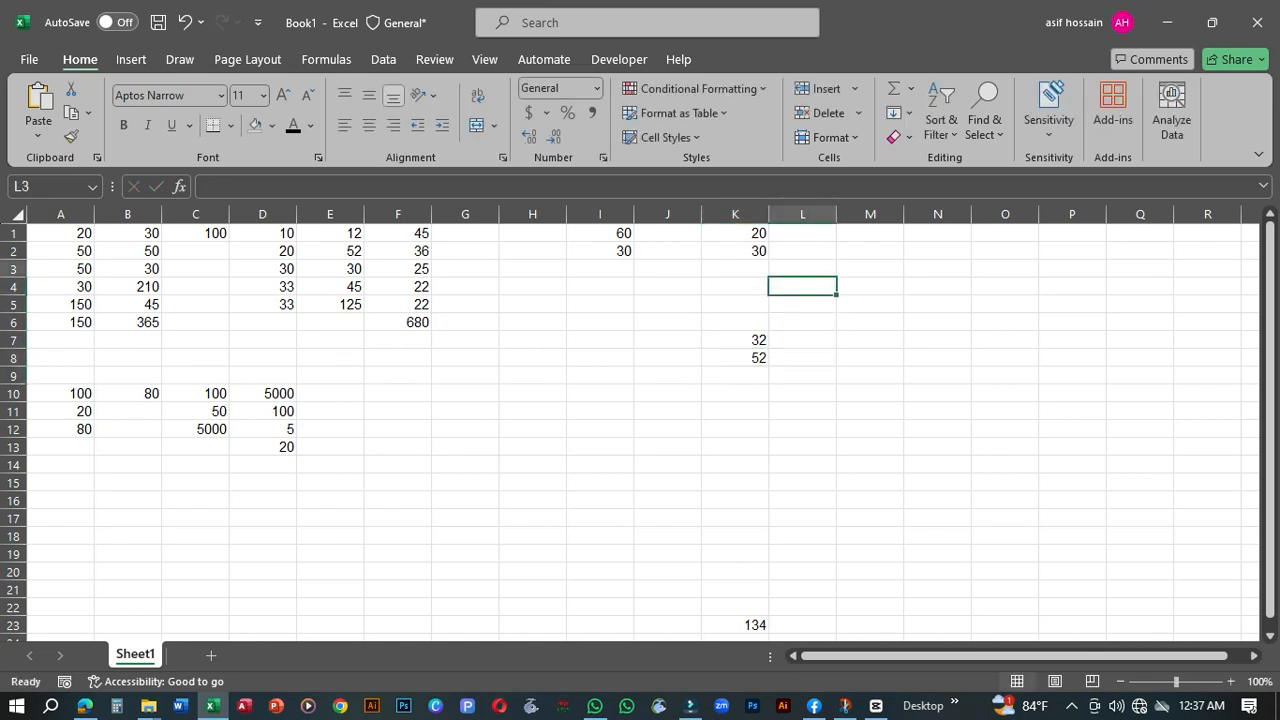
pyautogui.press('Right')
pyautogui.press('Right')
pyautogui.press('Left')
pyautogui.press('Down')
pyautogui.press('Up')
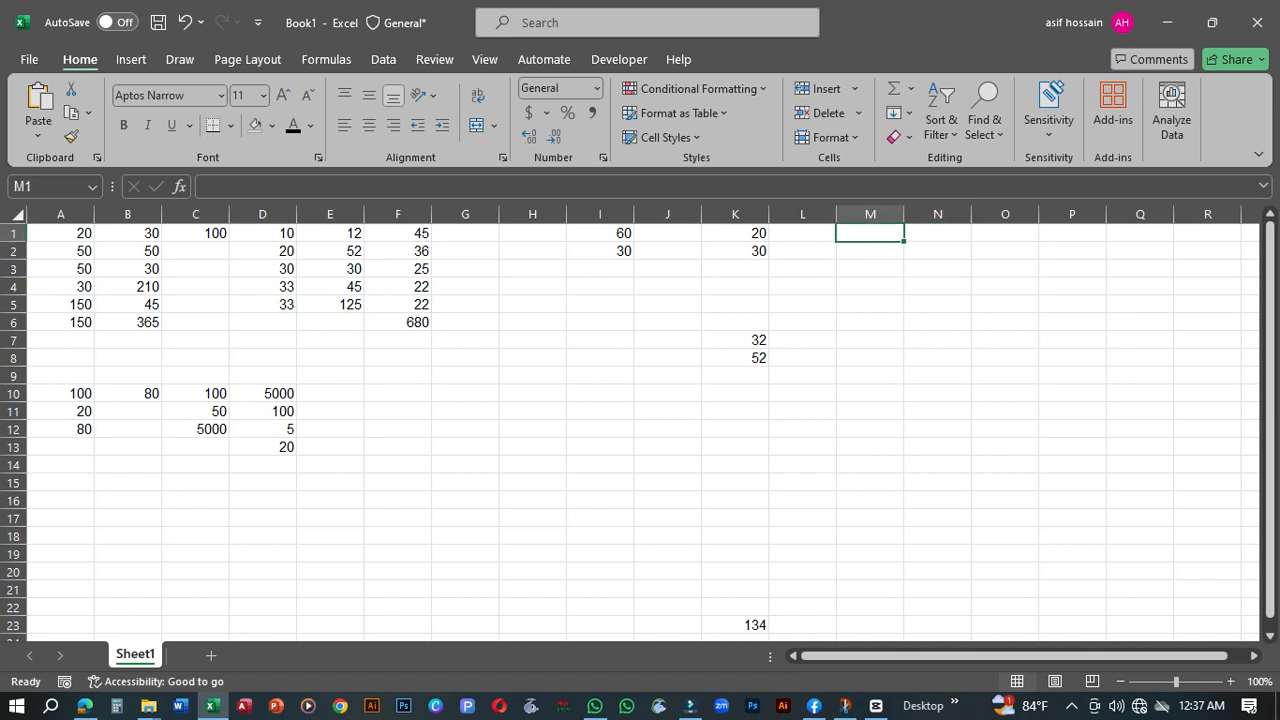
pyautogui.write('1000')
pyautogui.press('Return')
# Enter 10% in cell M2, below the base amount.
pyautogui.write('10')
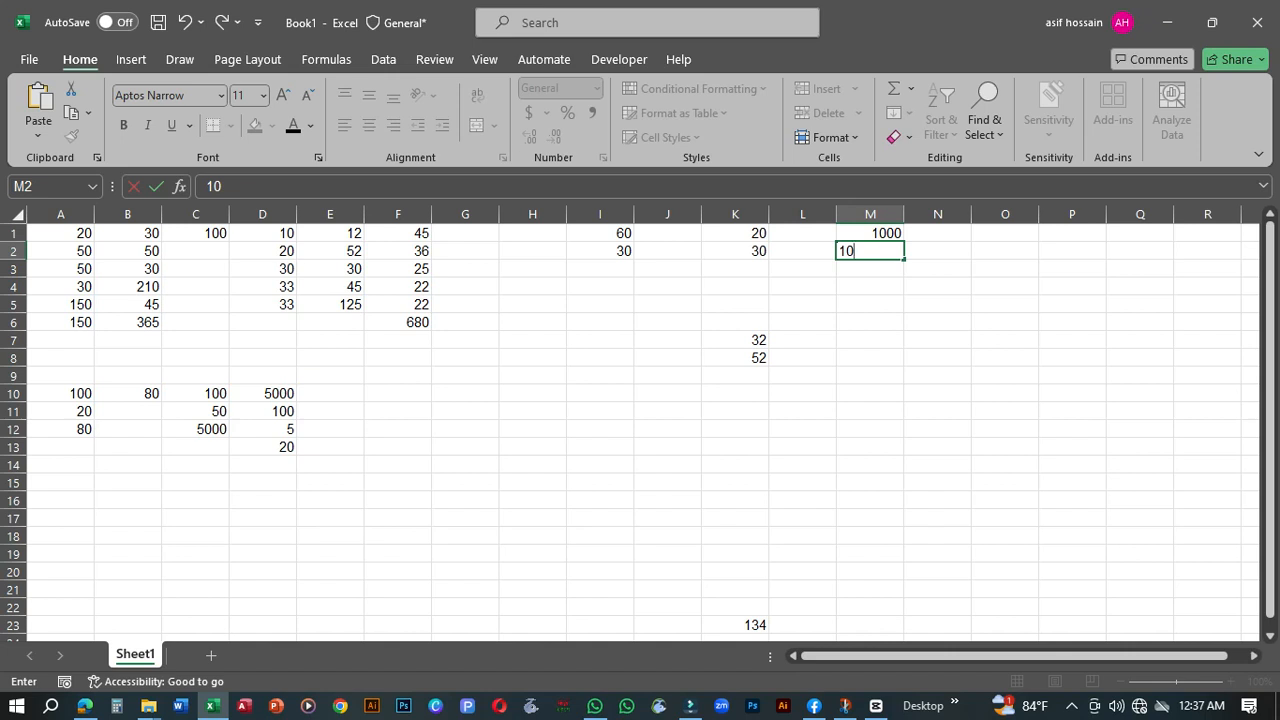
pyautogui.write('%')
pyautogui.press('Return')
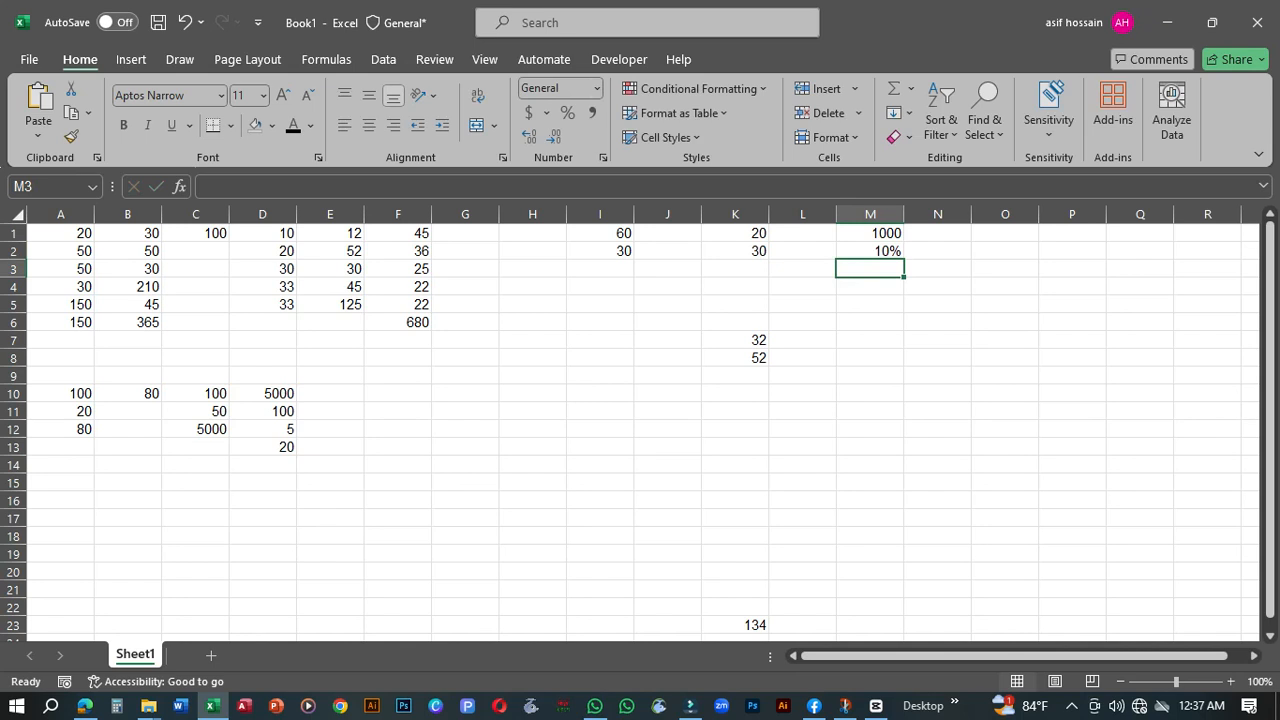
# Apply the Percentage number format to cell M3 and the General format to cell M2.
pyautogui.click(597, 88)
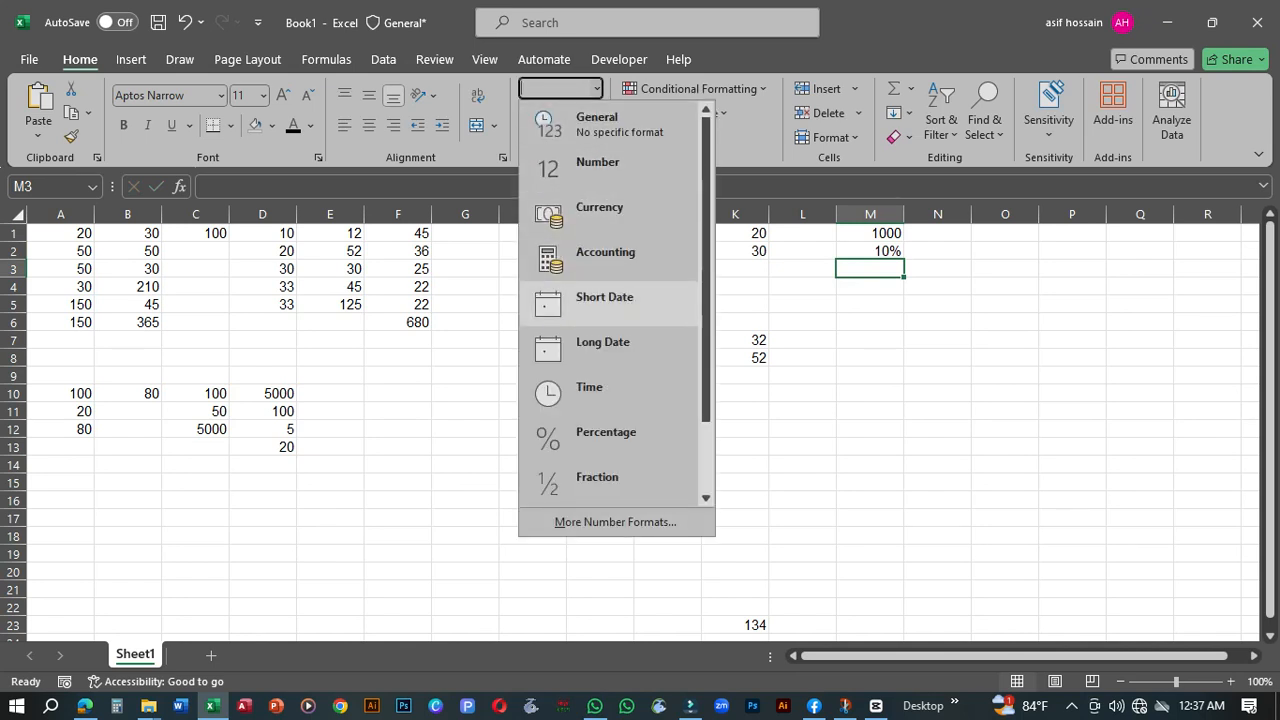
pyautogui.click(606, 432)
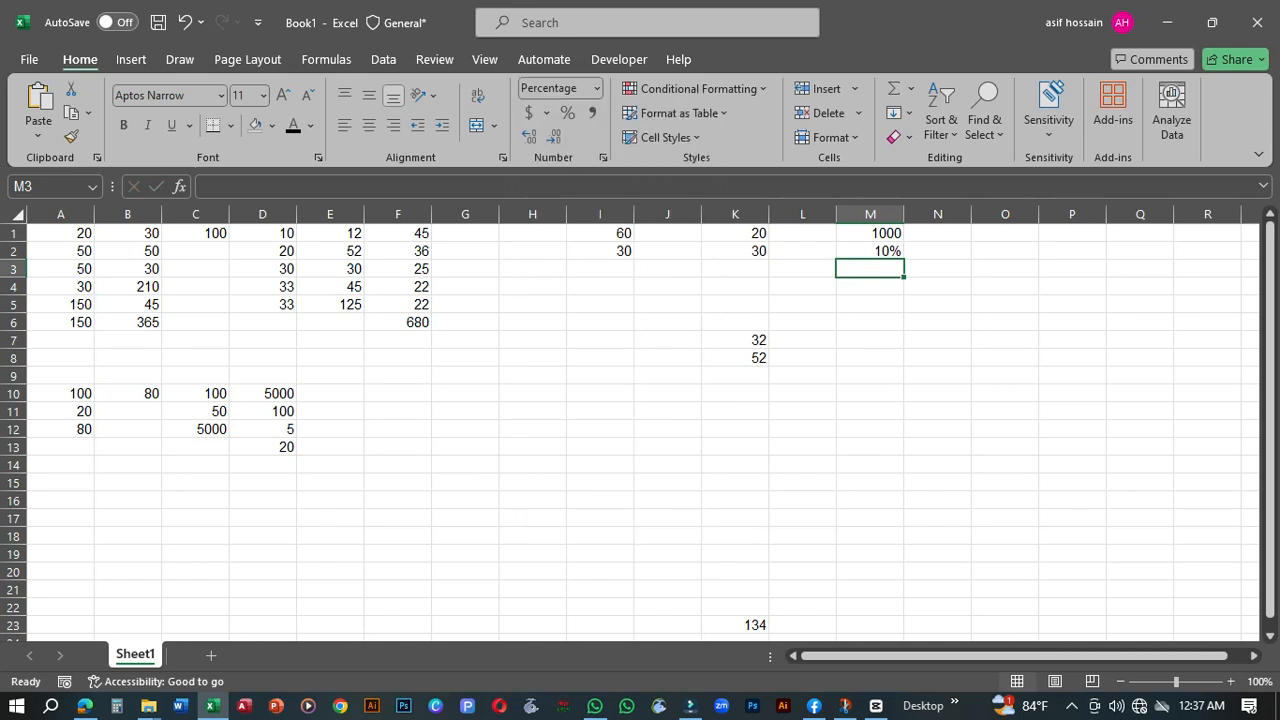
pyautogui.click(870, 251)
pyautogui.click(597, 88)
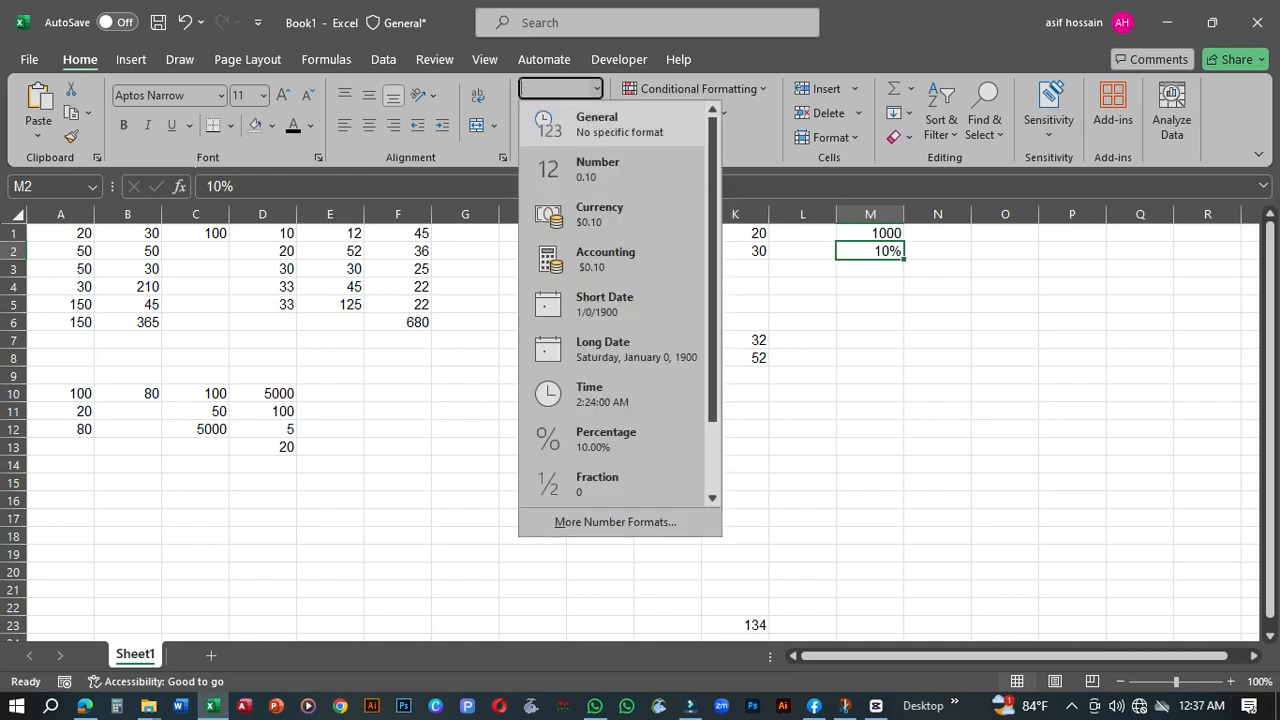
pyautogui.click(597, 124)
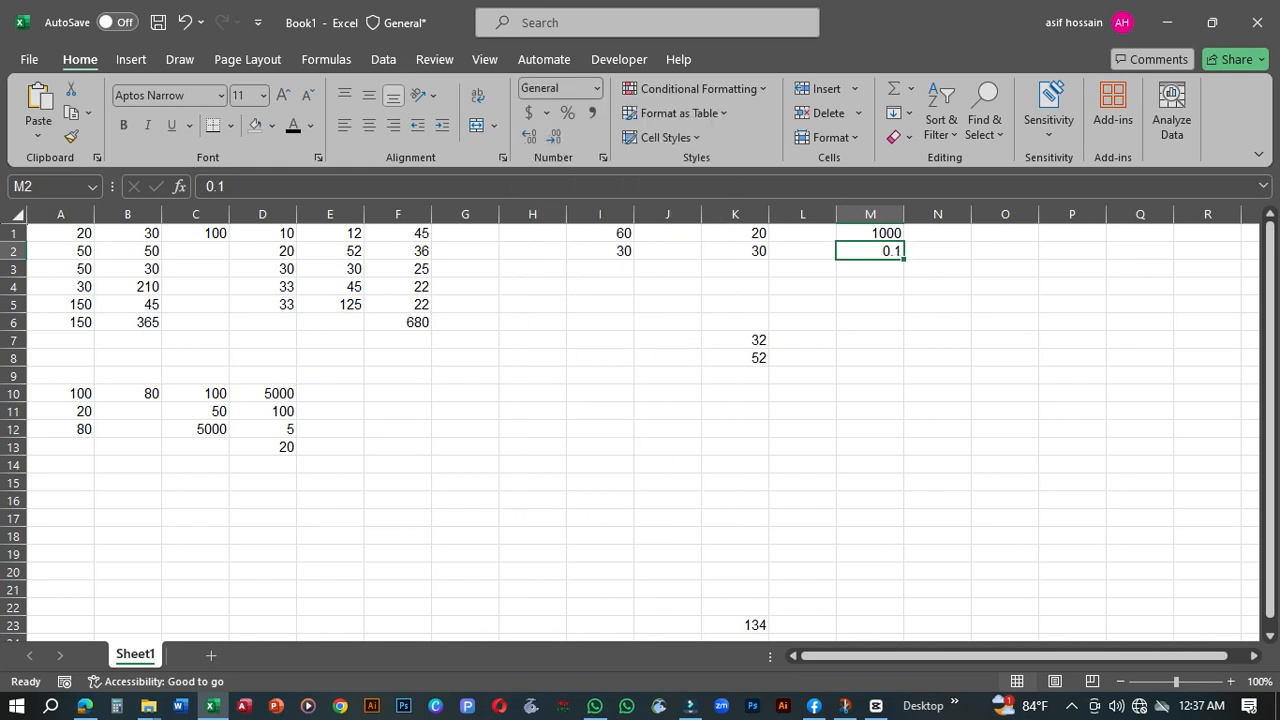
# Undo the number format changes in M2 and M3 and the 10% entry in M2.
pyautogui.hotkey('ctrl', 'z')
pyautogui.hotkey('ctrl', 'z')
pyautogui.hotkey('ctrl', 'z')
# Enter 10 in cell M2 and apply the Percentage number format to it.
pyautogui.write('10')
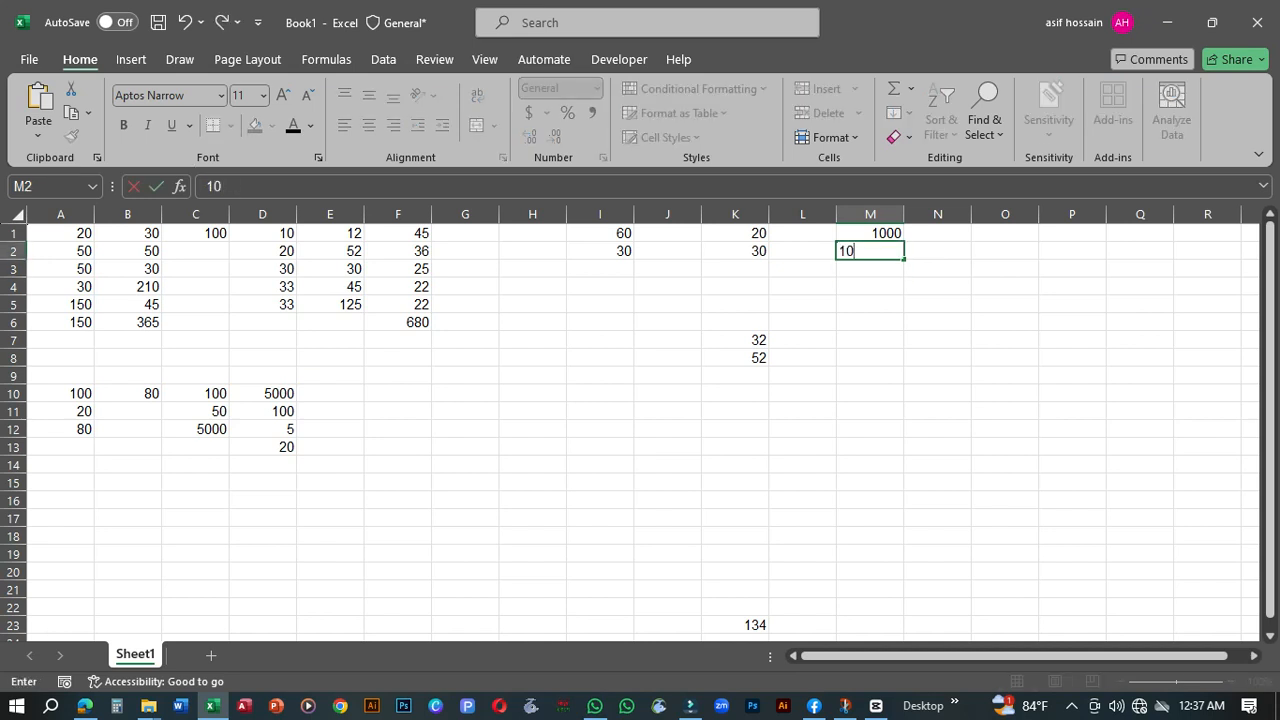
pyautogui.press('Return')
pyautogui.press('Return')
pyautogui.click(597, 88)
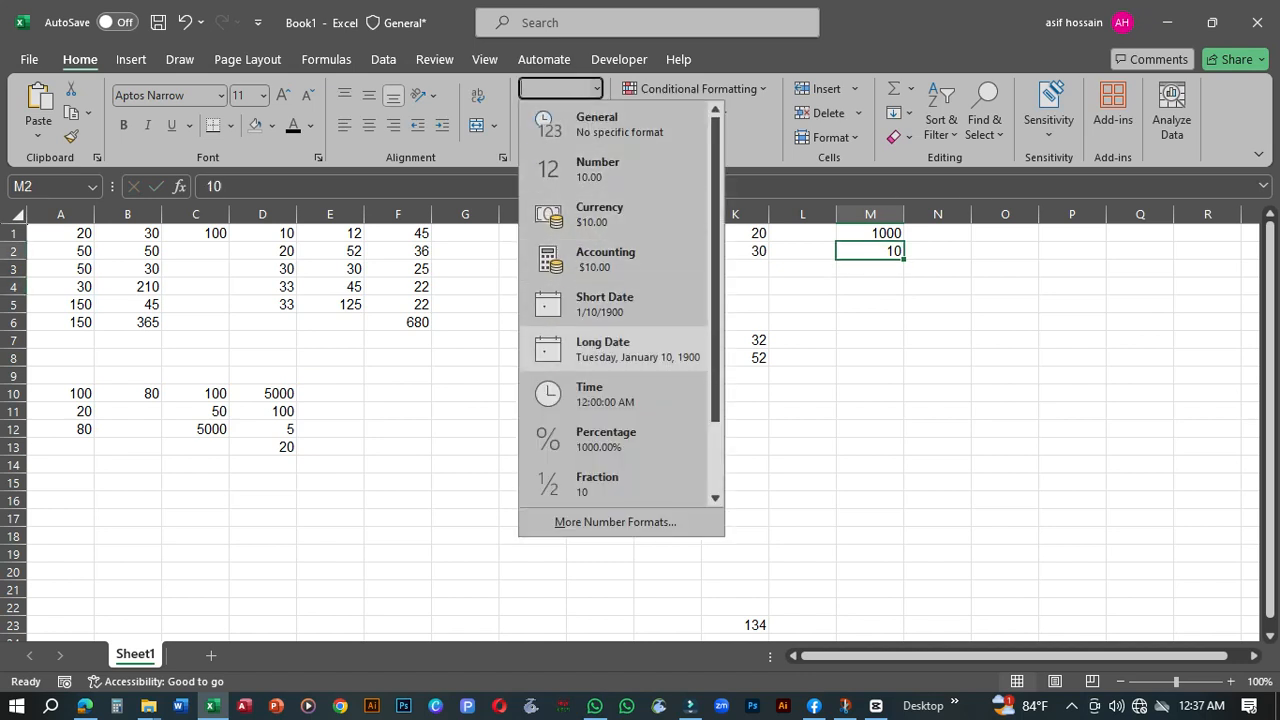
pyautogui.click(612, 439)
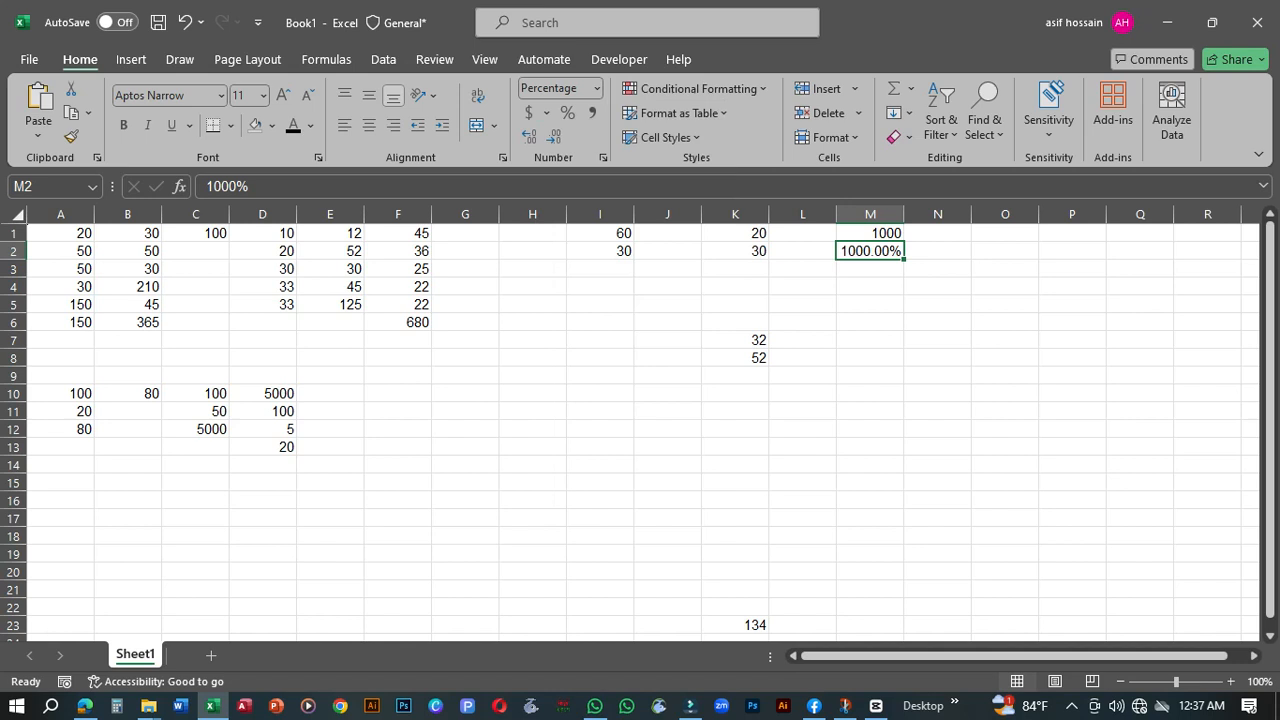
# Correct the percentage in cell M2 to 10%.
pyautogui.press('F2')
pyautogui.press('BackSpace')
pyautogui.press('BackSpace')
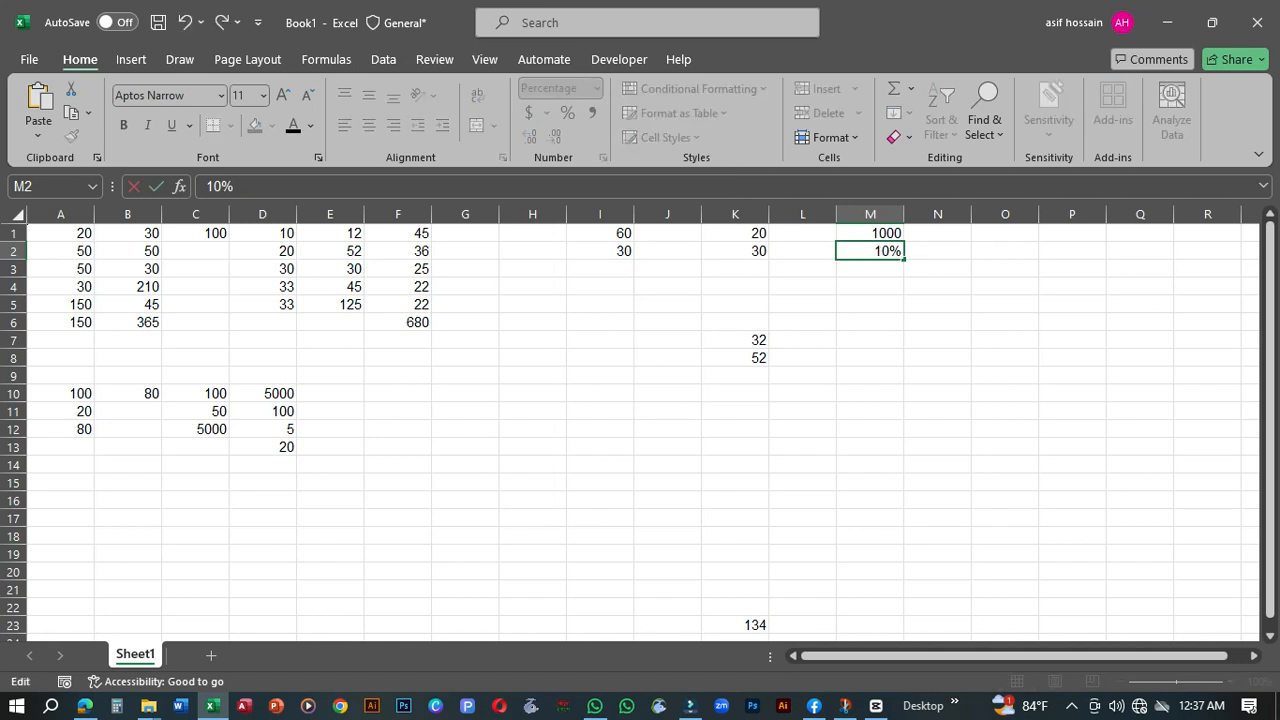
pyautogui.click(937, 287)
pyautogui.click(937, 233)
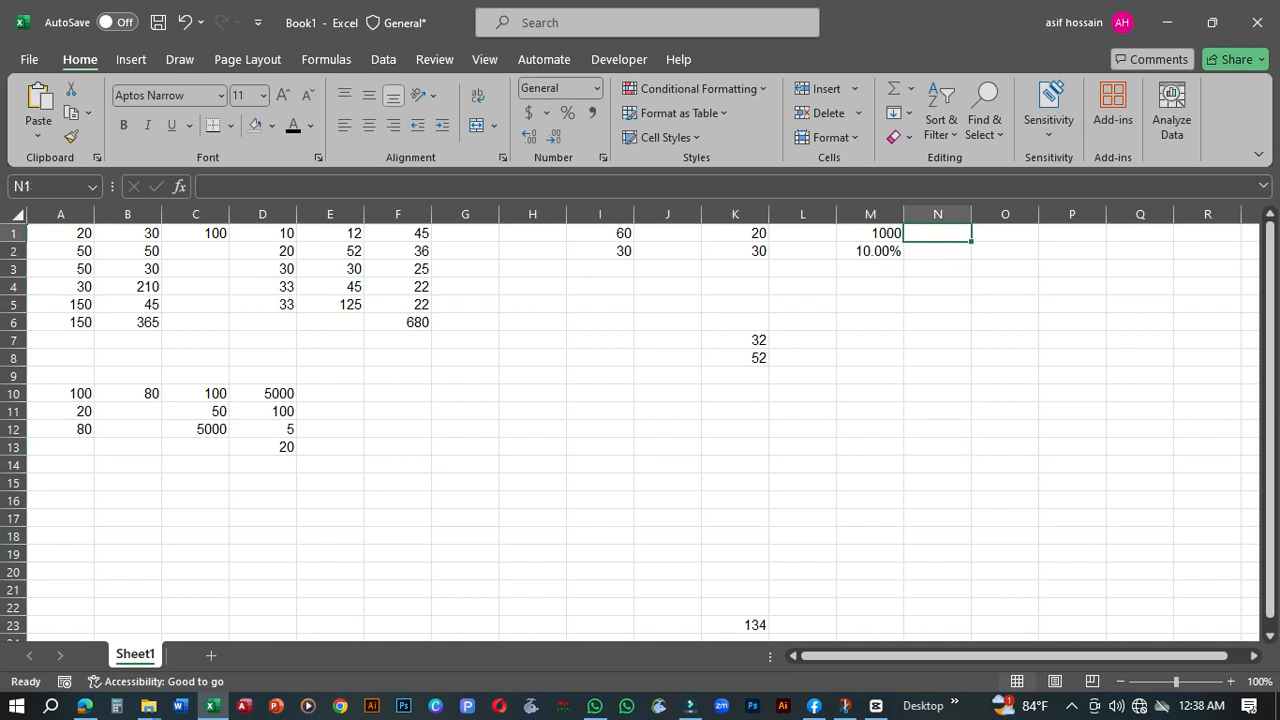
# Delete the percentage value in cell M2 and enter 10 in the percentage-formatted cell again.
pyautogui.doubleClick(889, 251)
pyautogui.press('BackSpace')
pyautogui.press('BackSpace')
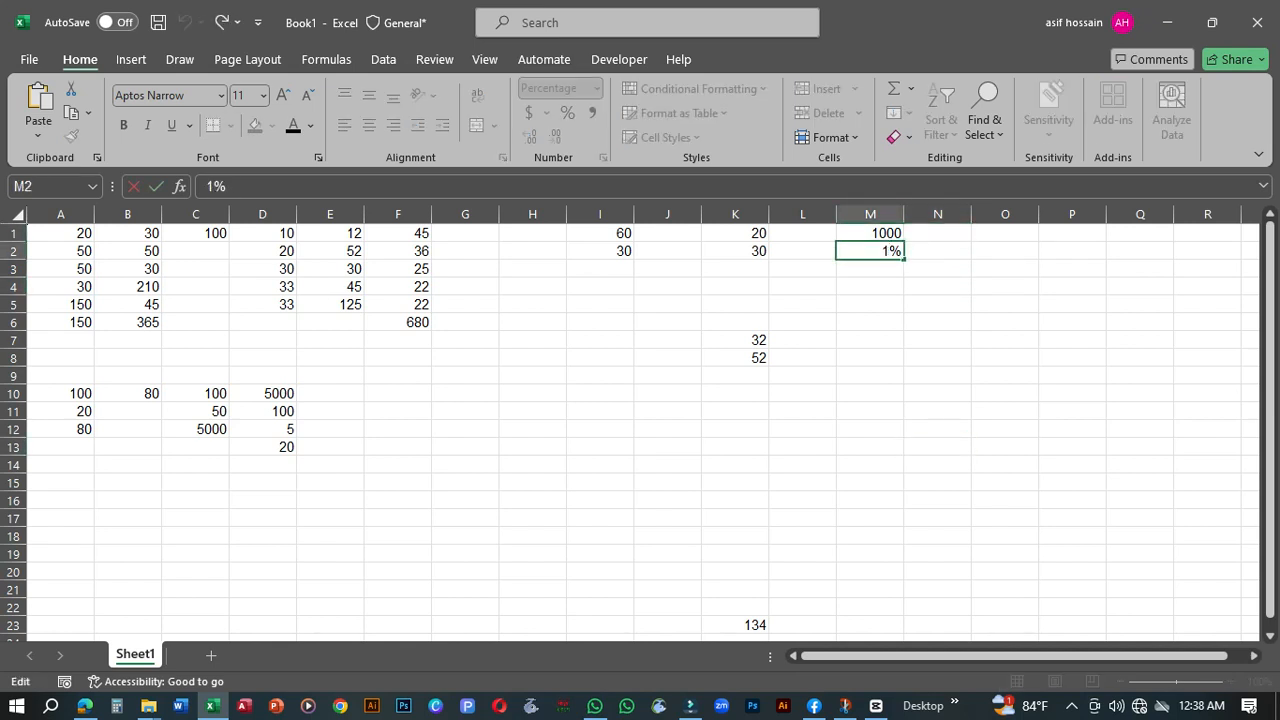
pyautogui.press('BackSpace')
pyautogui.hotkey('ctrl', 'Return')
pyautogui.write('10')
pyautogui.press('Return')
pyautogui.click(873, 251)
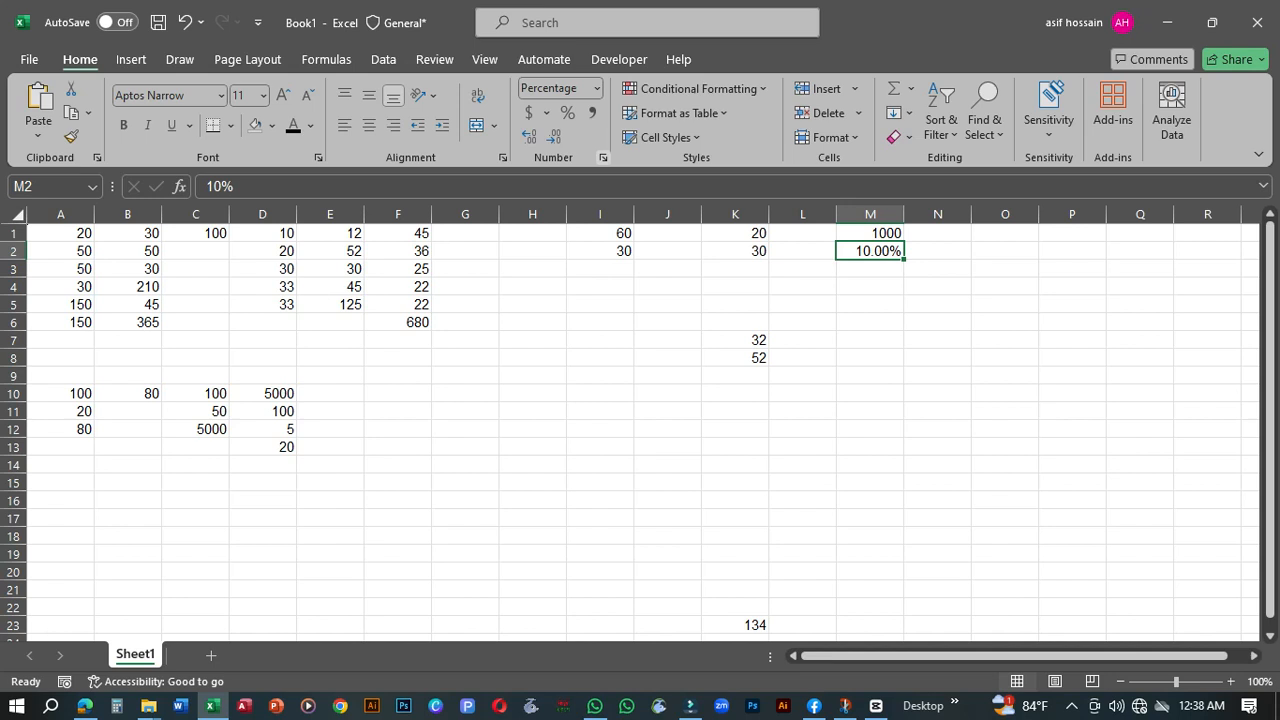
# Set the Percentage format of cell M2 to 0 decimal places and select cell M3.
pyautogui.click(603, 157)
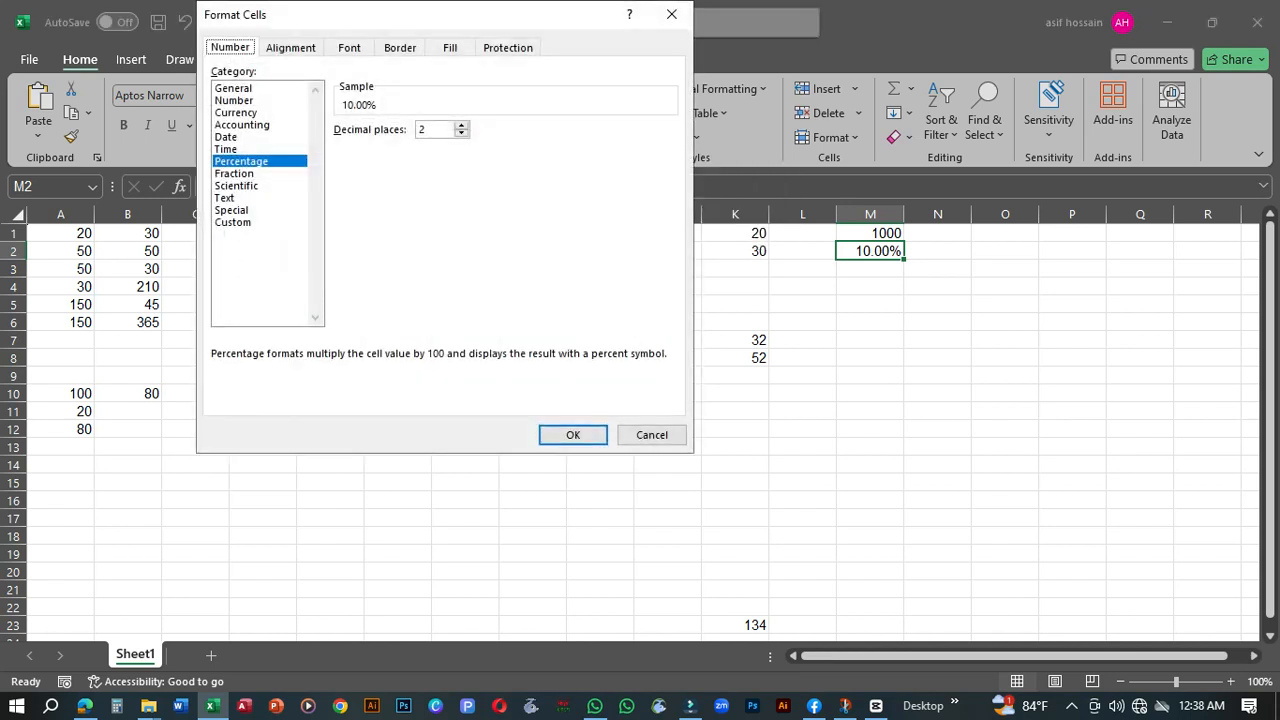
pyautogui.click(671, 14)
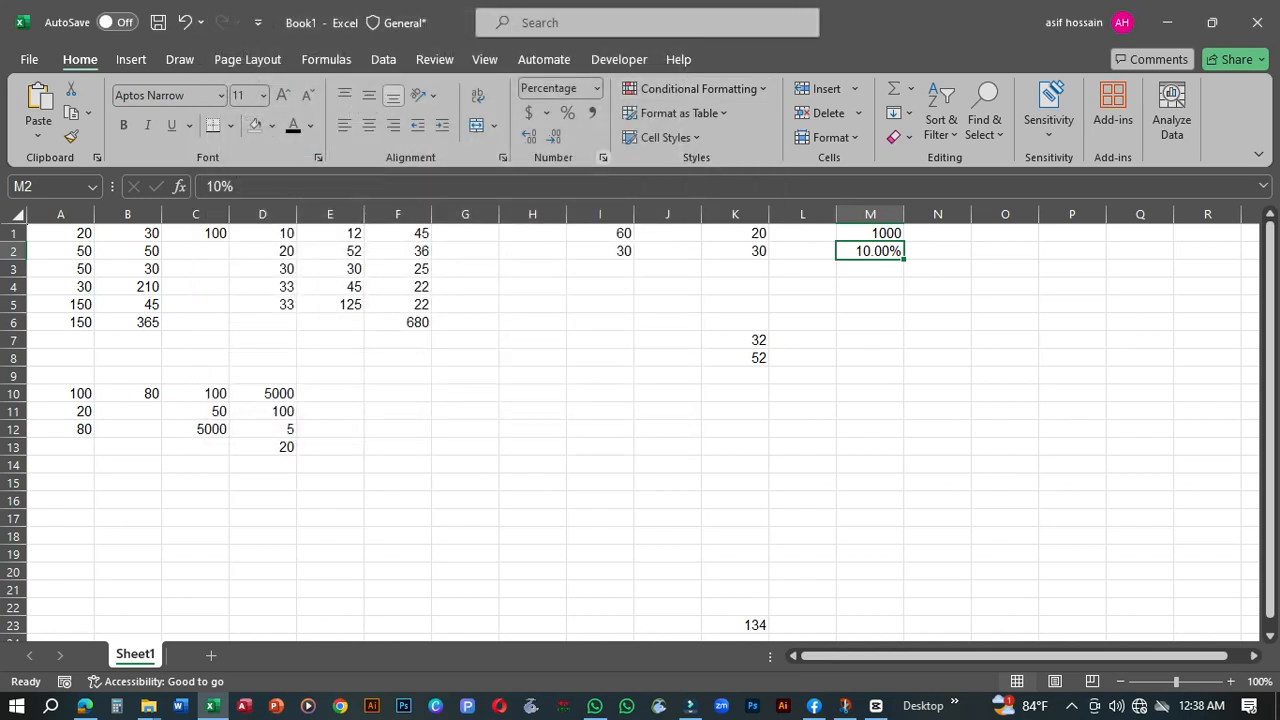
pyautogui.click(603, 157)
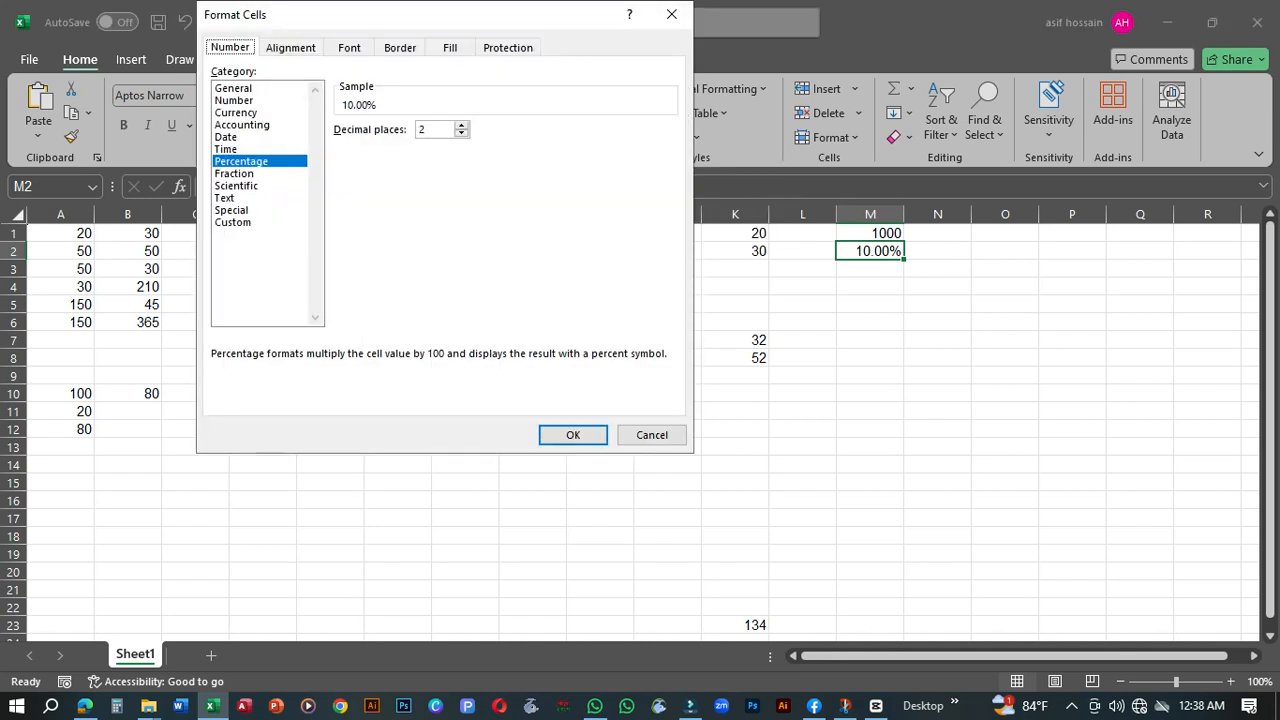
pyautogui.click(461, 125)
pyautogui.click(461, 134)
pyautogui.click(242, 161)
pyautogui.click(461, 134)
pyautogui.click(461, 134)
pyautogui.press('Return')
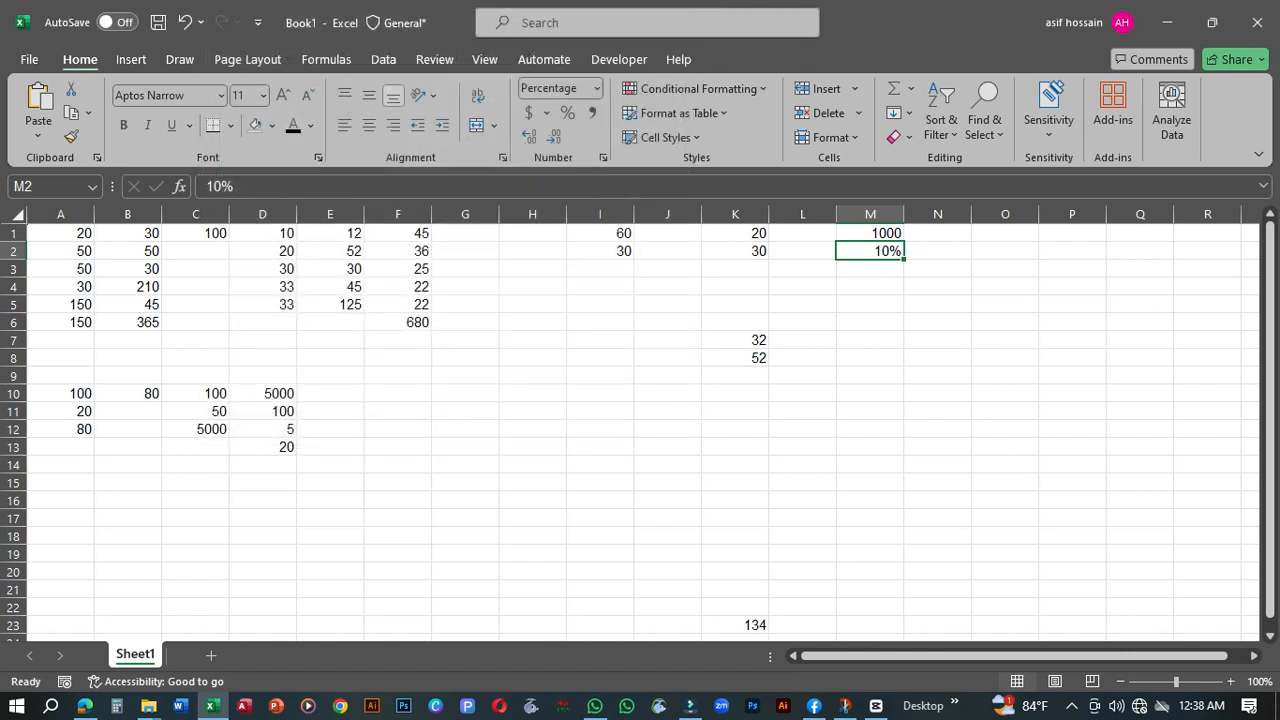
pyautogui.click(870, 269)
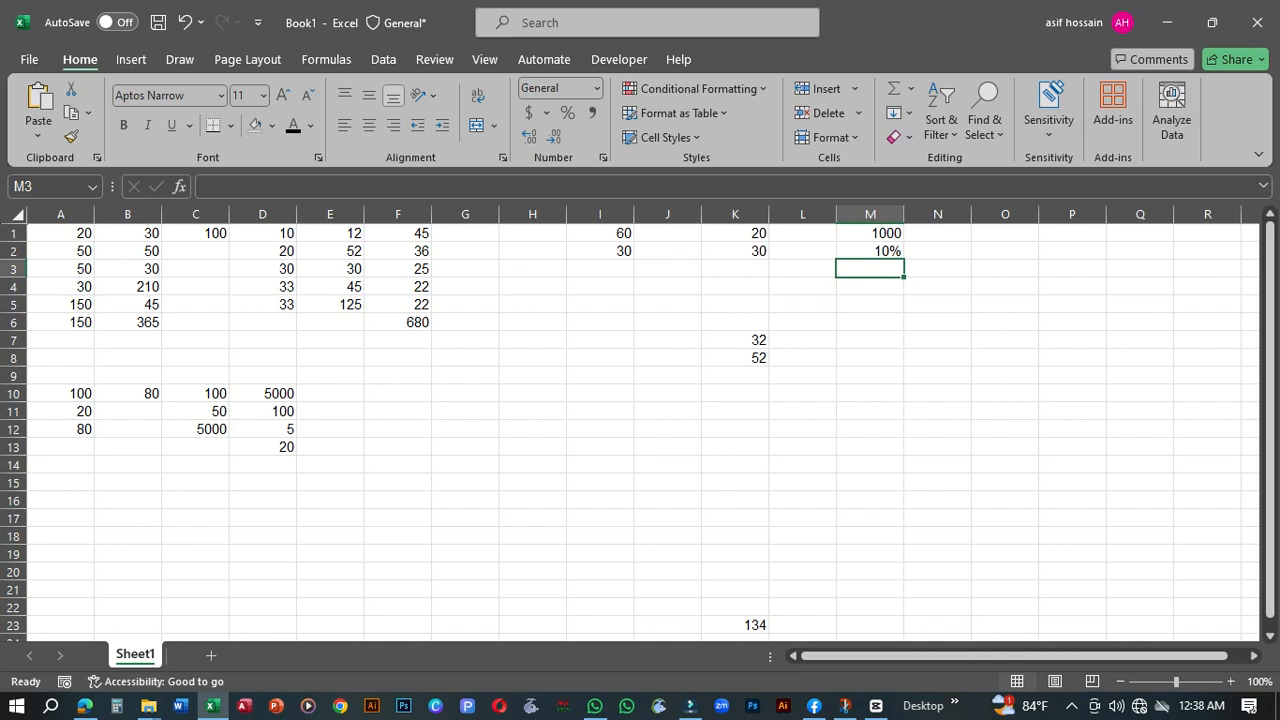
# Calculate the percentage amount in cell M3 with a formula multiplying M1 by M2.
pyautogui.write('=')
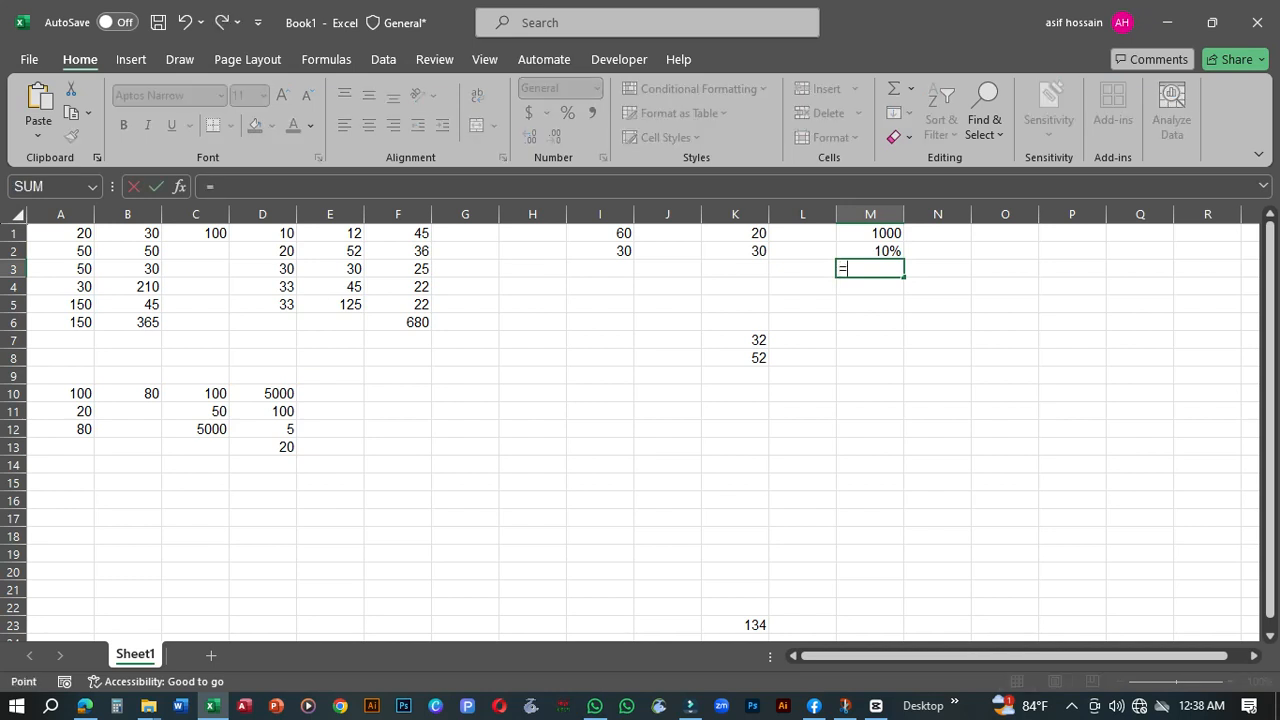
pyautogui.press('Up')
pyautogui.press('Up')
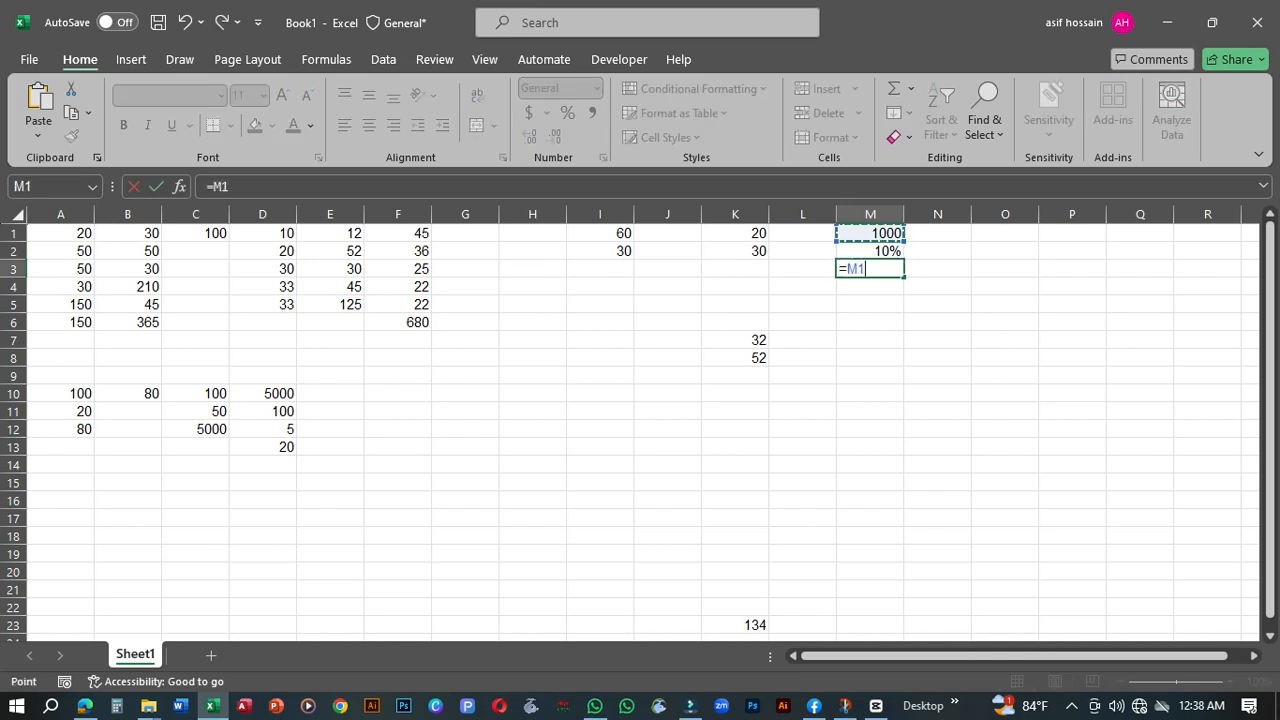
pyautogui.write('*')
pyautogui.press('Up')
pyautogui.press('Return')
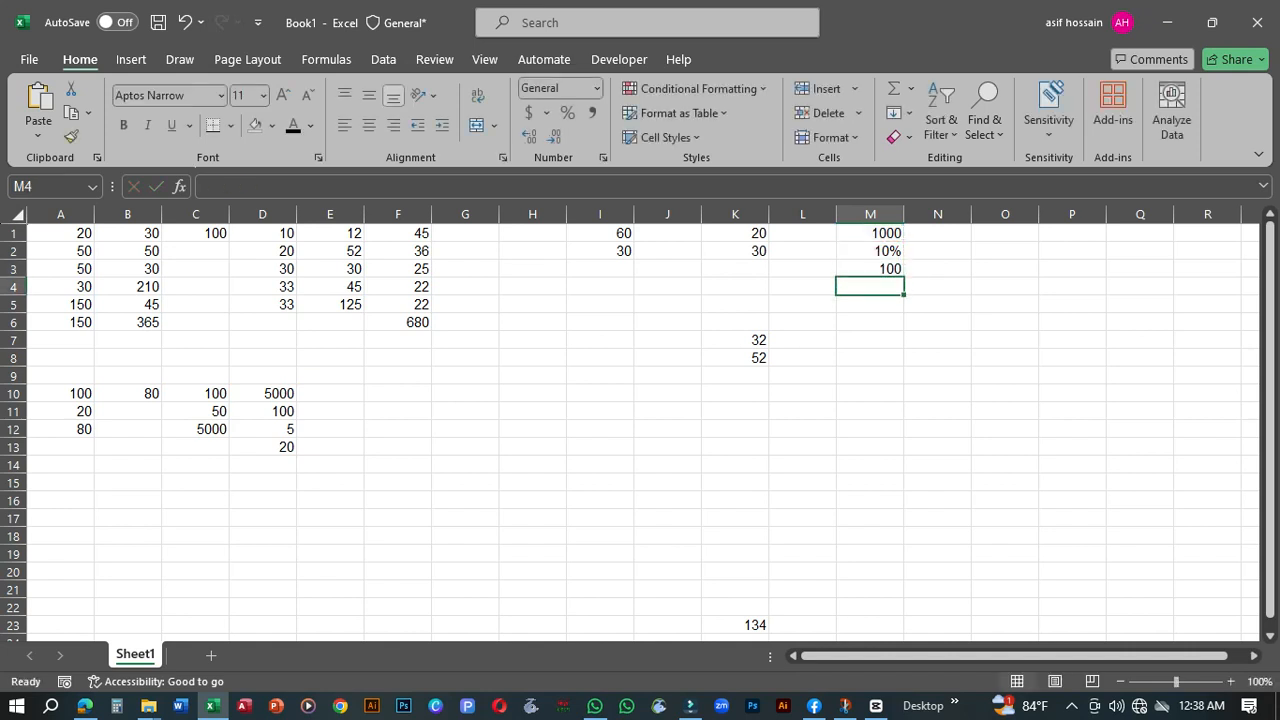
# Enter the formula =100*10% in cell N1 to calculate the percentage directly from typed values.
pyautogui.press('Right')
pyautogui.press('Up')
pyautogui.press('Up')
pyautogui.press('Up')
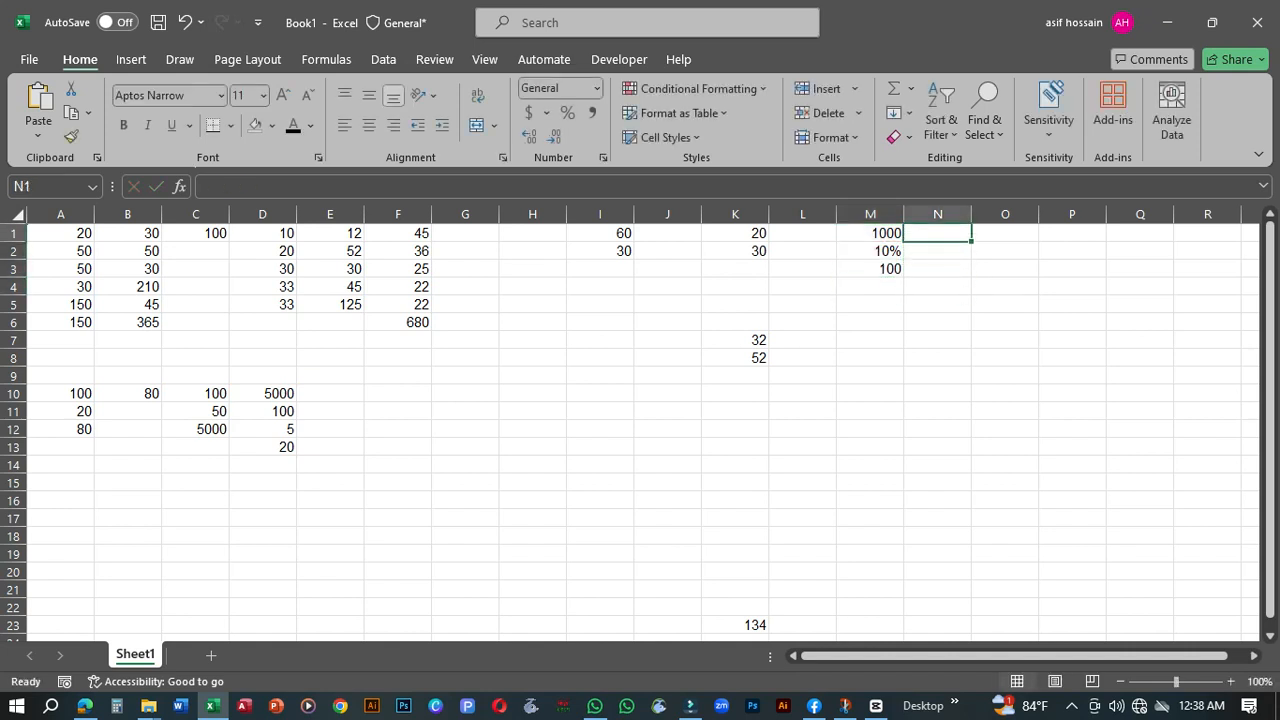
pyautogui.write('=')
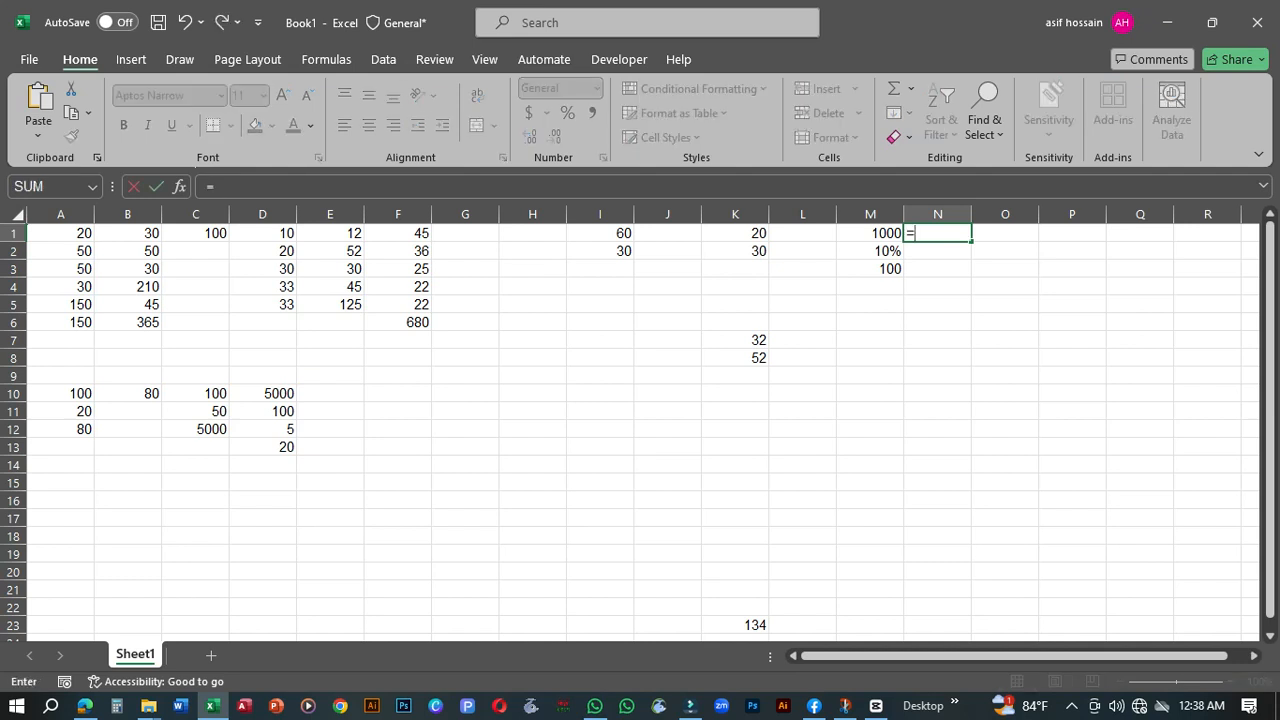
pyautogui.write('100*10%')
pyautogui.press('Return')
pyautogui.press('Down')
pyautogui.press('Down')
pyautogui.press('Up')
pyautogui.press('Up')
pyautogui.press('Right')
pyautogui.press('Right')
pyautogui.press('Up')
pyautogui.press('Left')
pyautogui.press('Down')
pyautogui.press('Down')
pyautogui.press('Down')
pyautogui.press('Down')
pyautogui.press('Down')
pyautogui.press('Left')
pyautogui.press('Left')
pyautogui.press('Left')
pyautogui.press('Right')
pyautogui.press('Down')
pyautogui.press('Down')
pyautogui.press('Down')
pyautogui.press('Down')
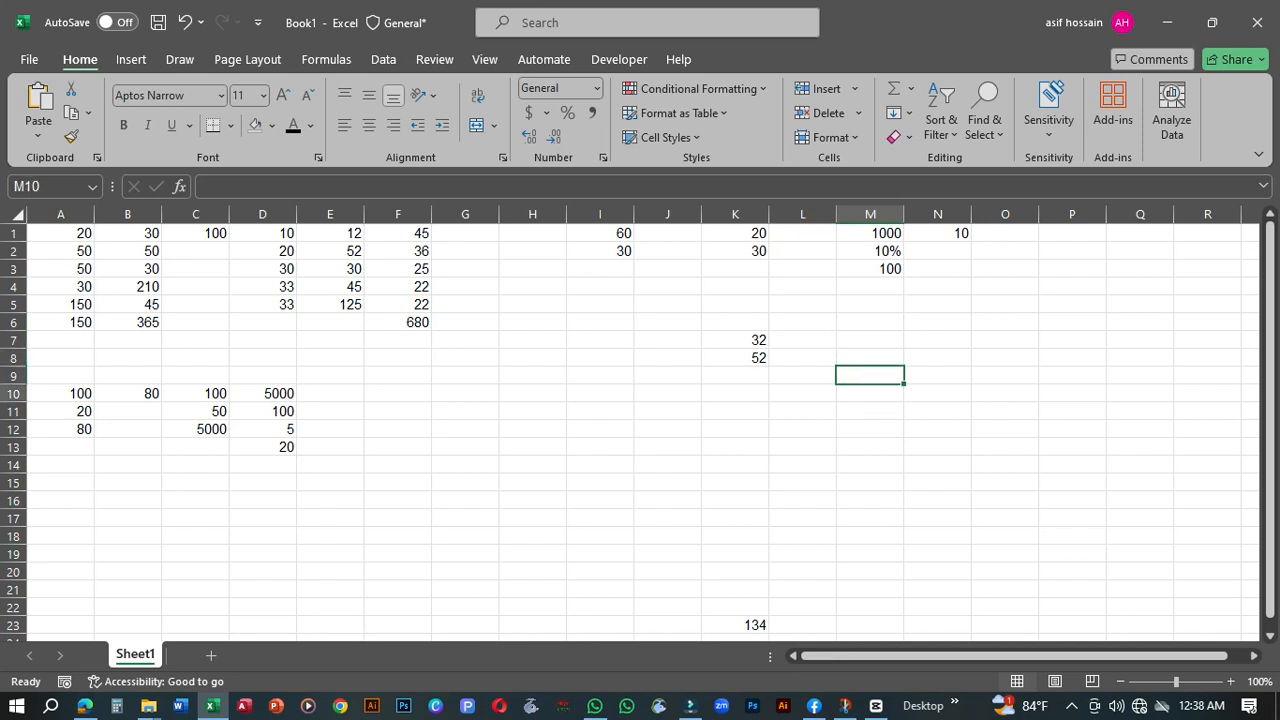
pyautogui.press('Down')
pyautogui.press('Down')
pyautogui.press('Down')
pyautogui.press('Down')
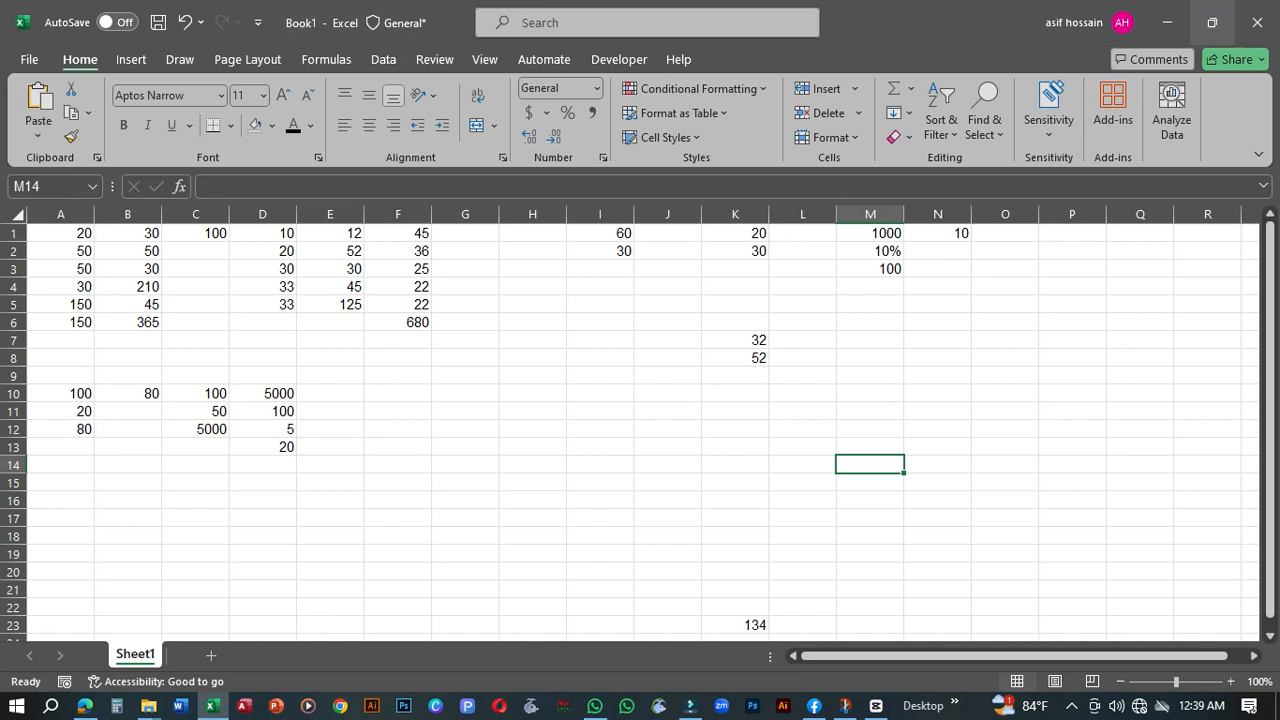
# Close the workbook without saving its changes and refresh the desktop.
pyautogui.click(1257, 22)
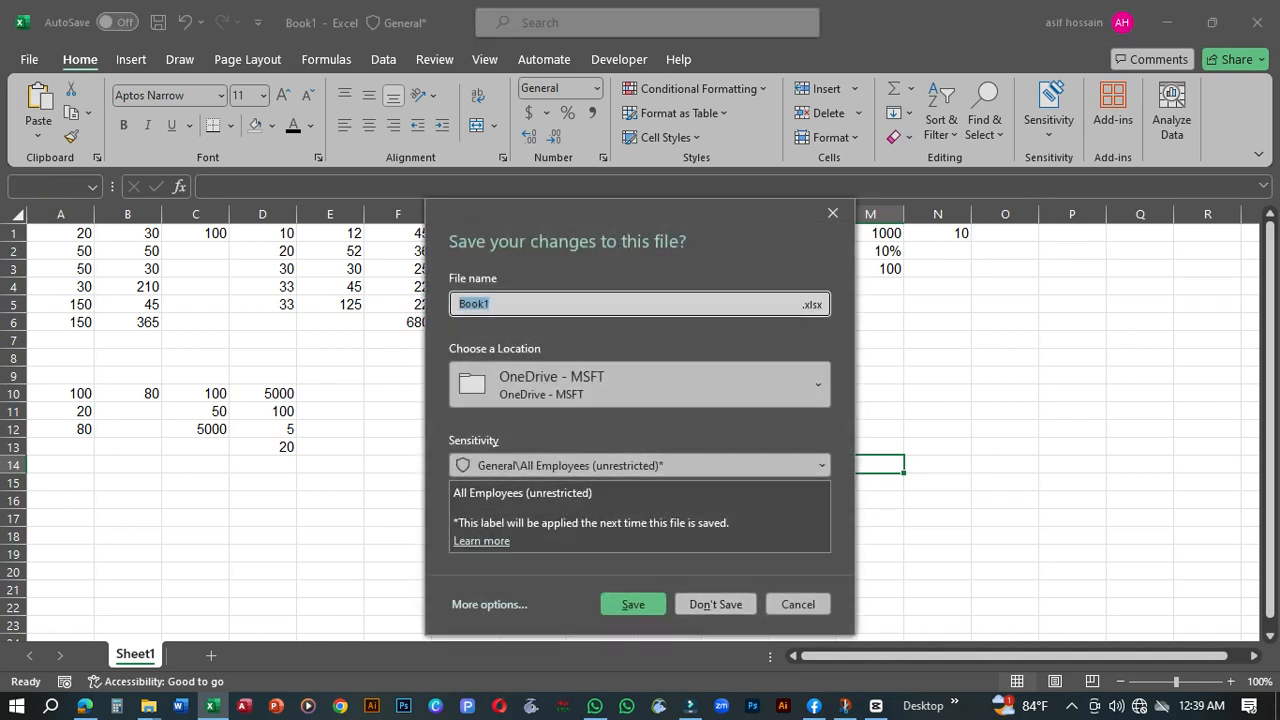
pyautogui.click(715, 604)
pyautogui.rightClick(702, 258)
pyautogui.click(750, 340)
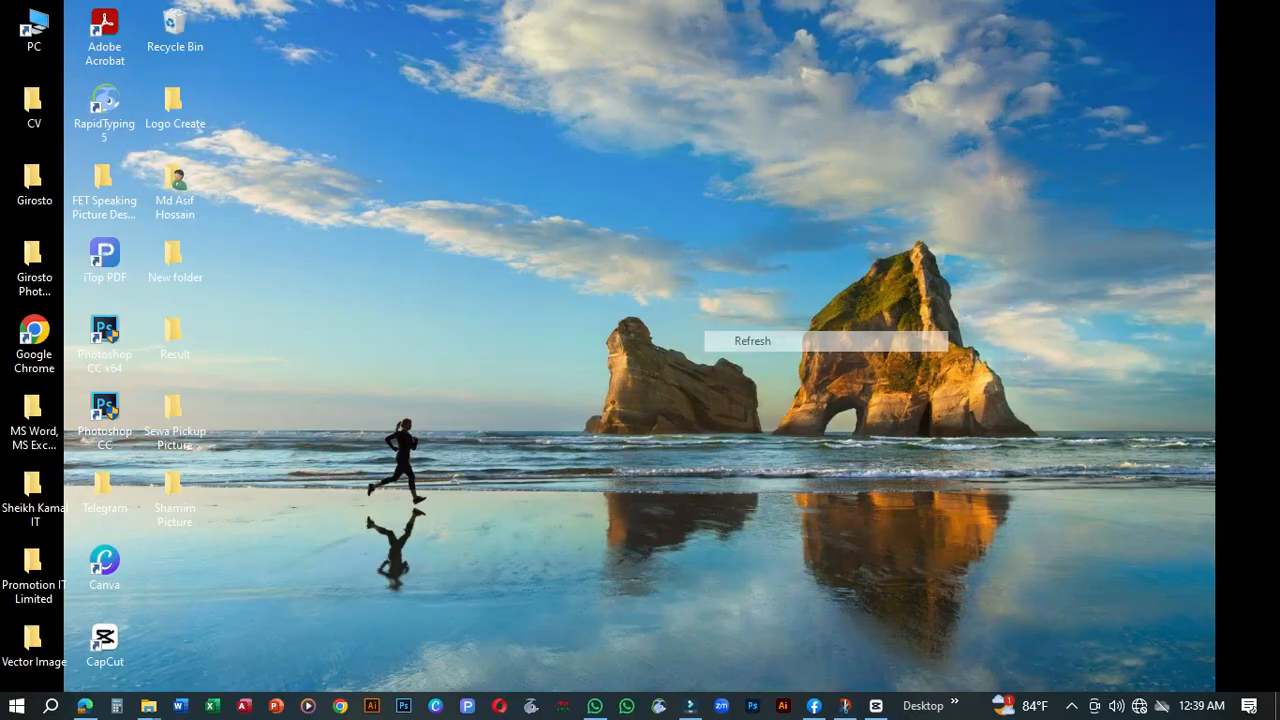